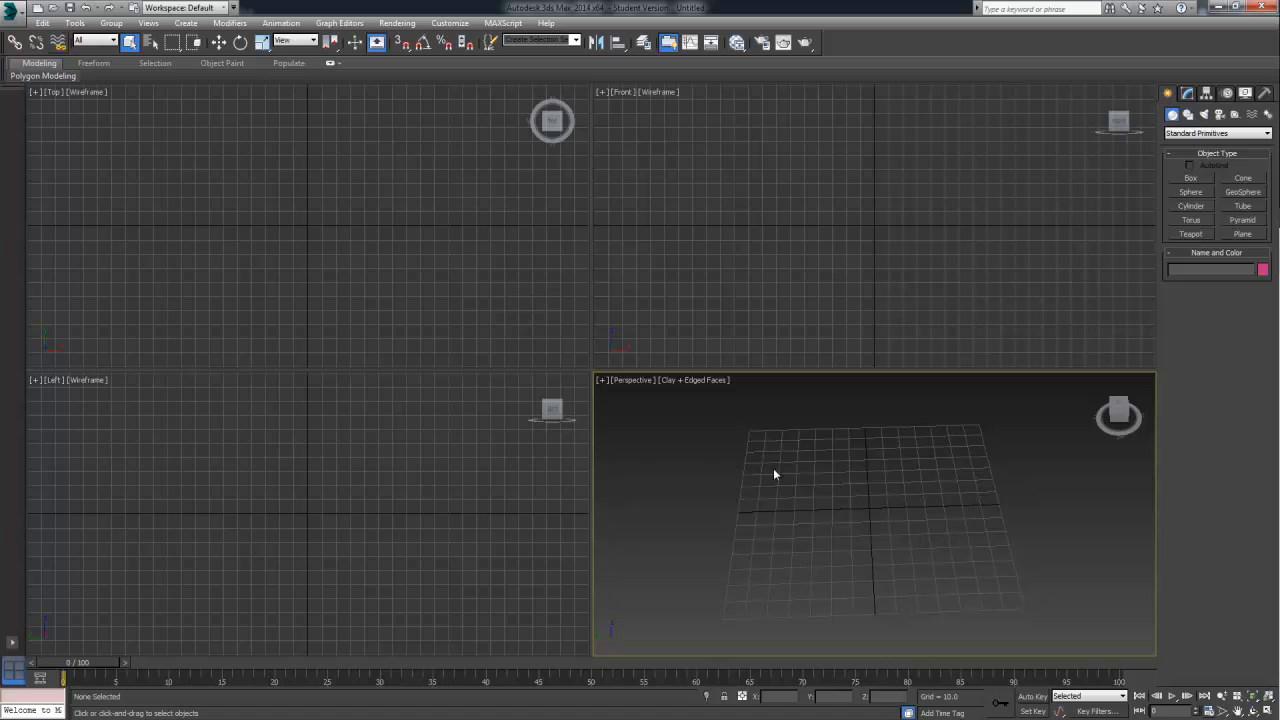
middle_click_drag(773, 468, 871, 435, "alt")
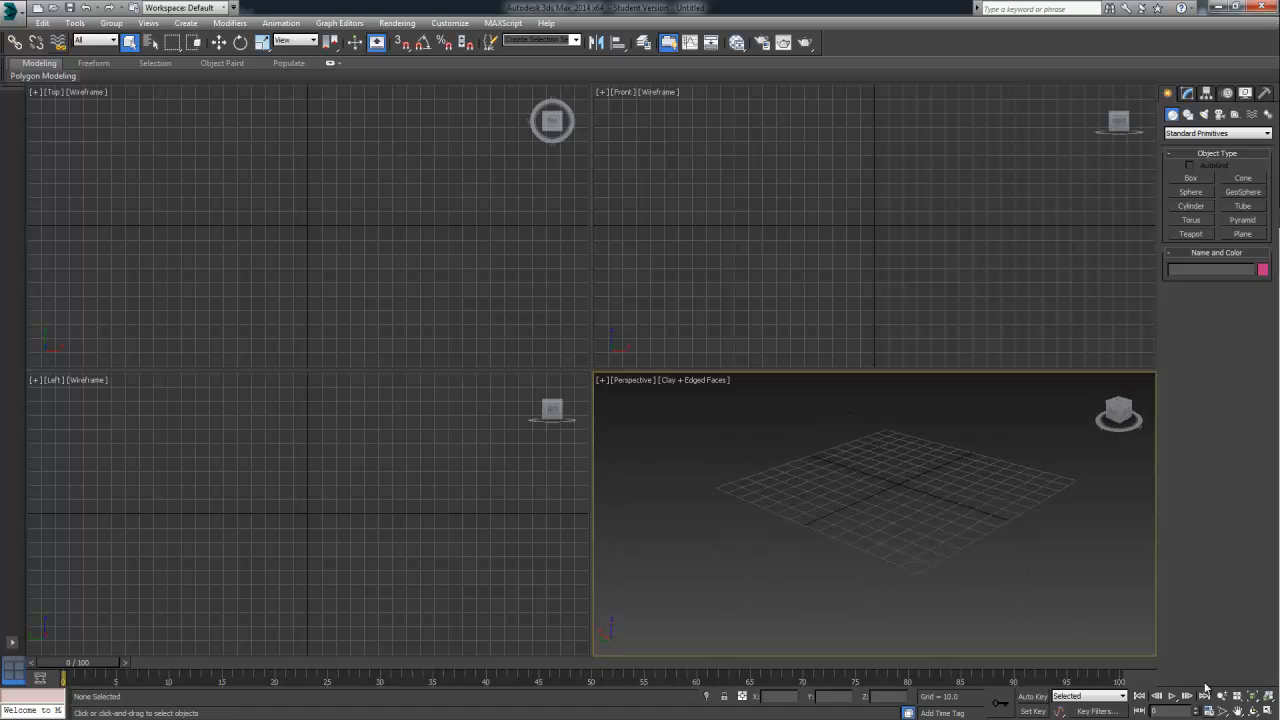
left_click(1267, 709)
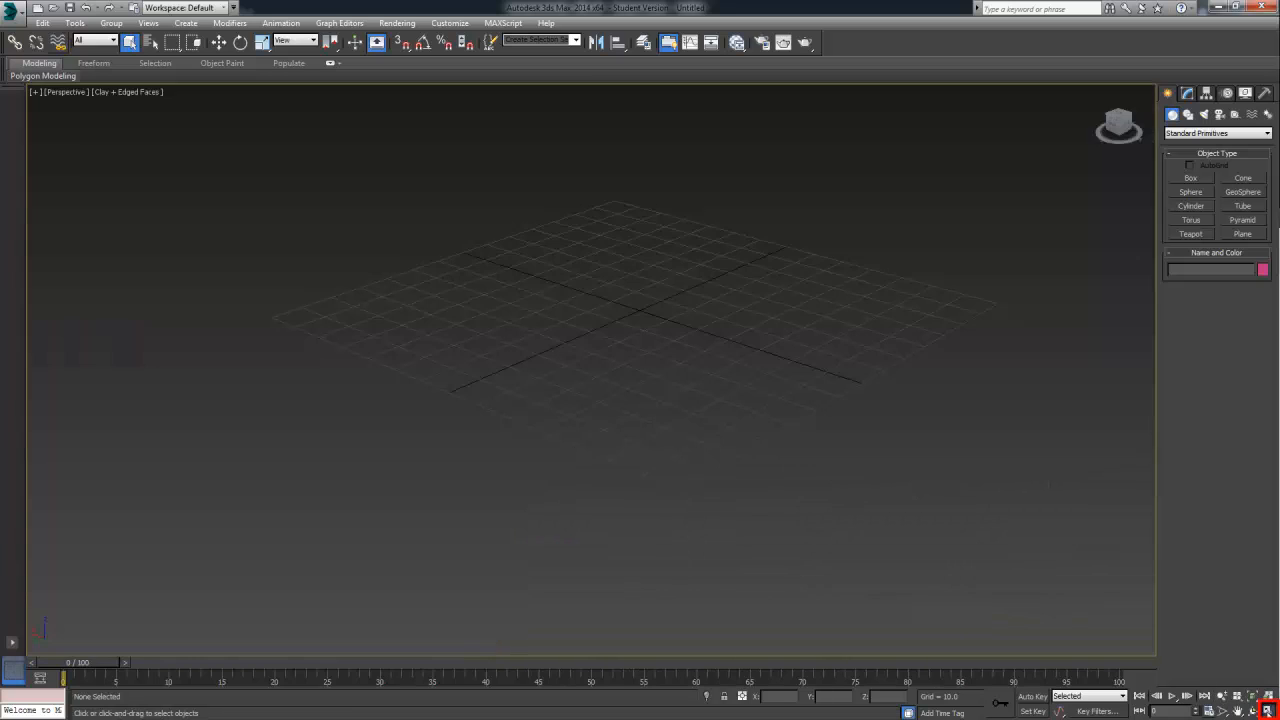
left_click(1267, 709)
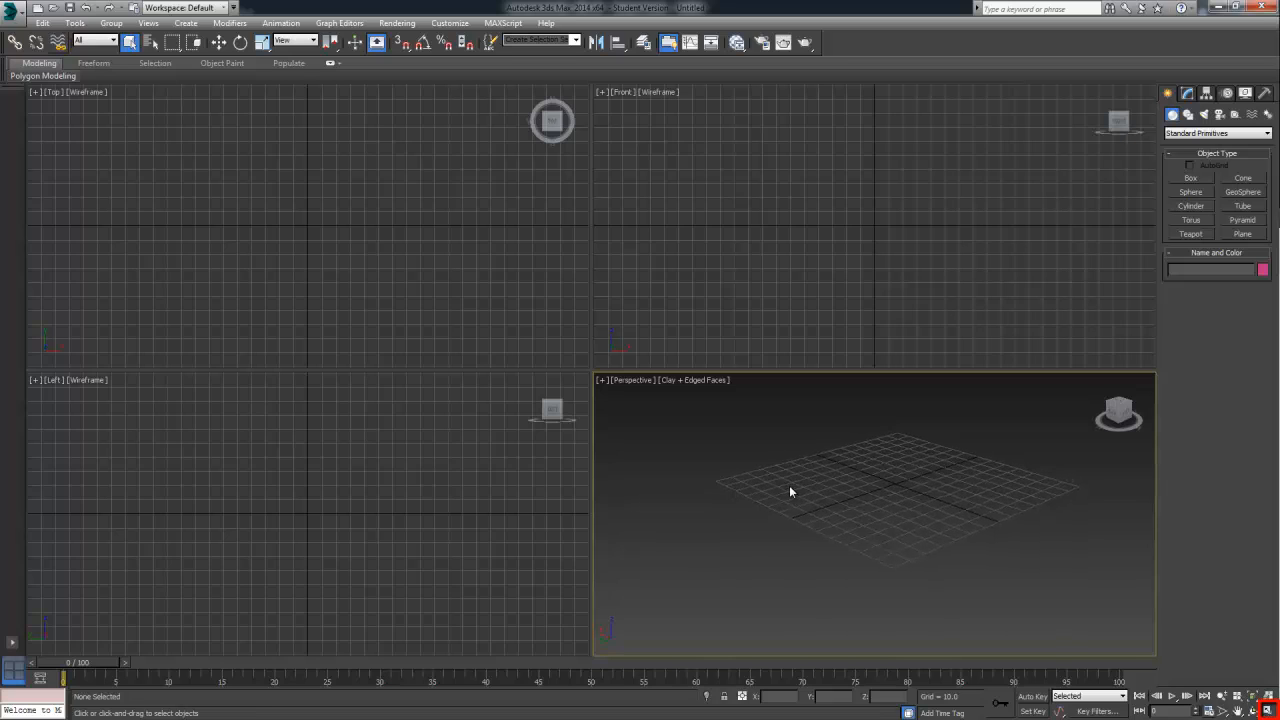
middle_click_drag(790, 487, 873, 462)
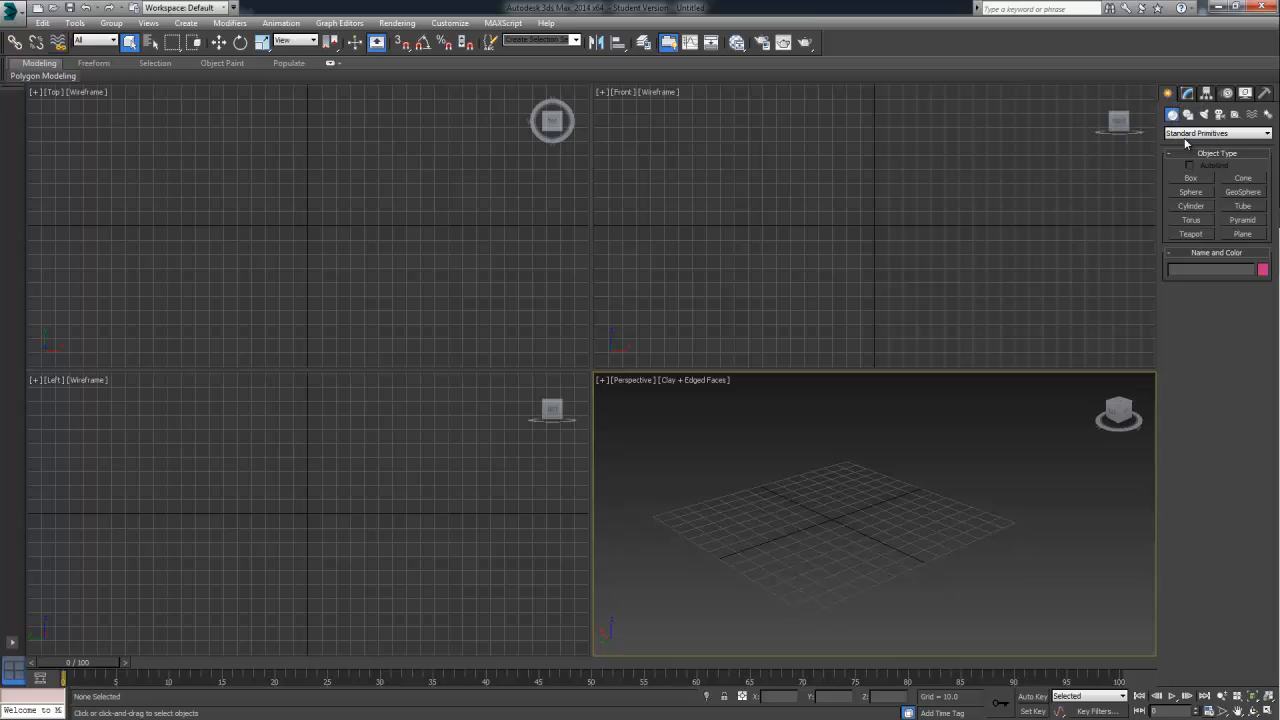
Create a cylinder centred on the Top viewport's grid origin, with a radius of about 75.7 and a height of about 58.4
left_click(1189, 207)
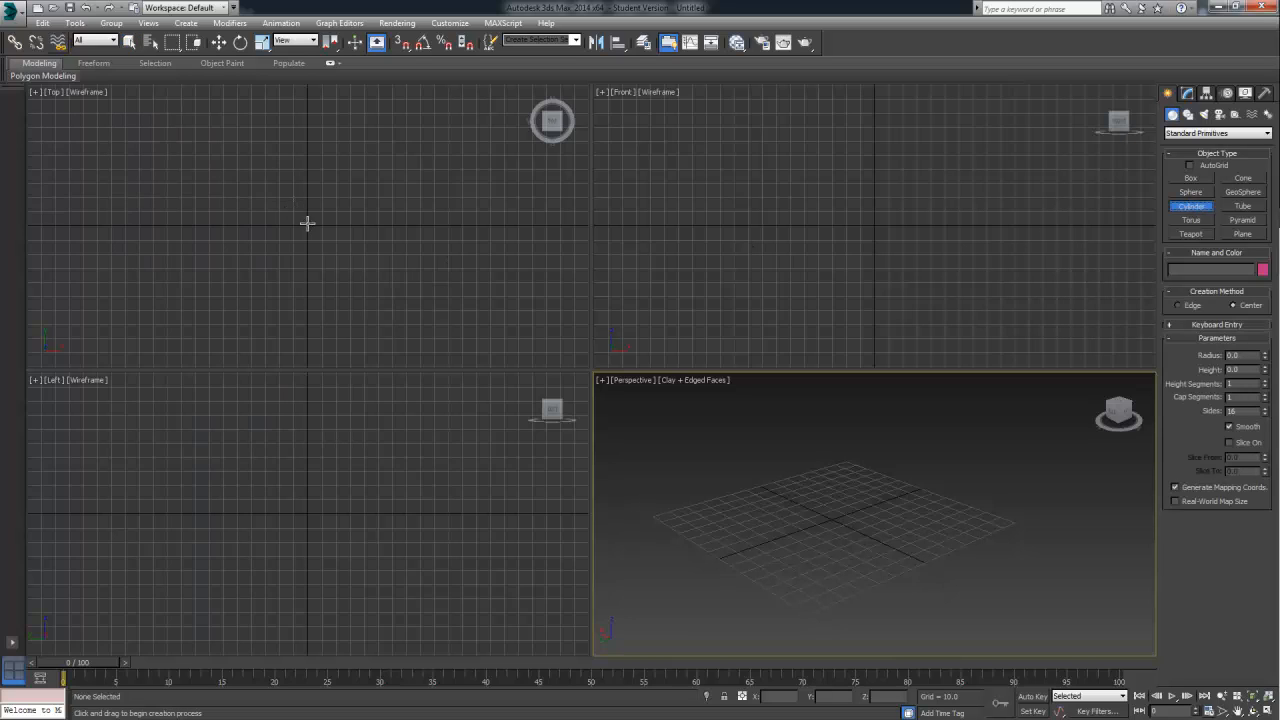
left_click_drag(308, 225, 375, 308)
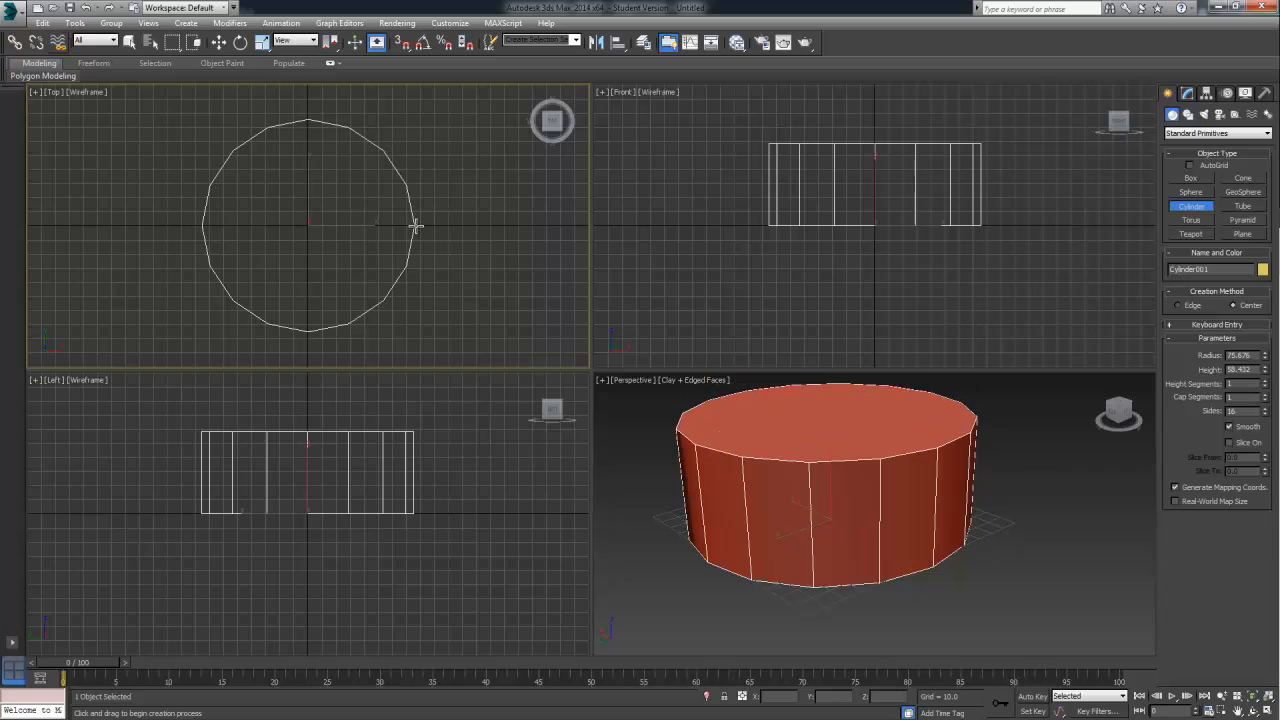
left_click(414, 223)
Maximize the Perspective viewport and examine the cylinder from different distances and angles
right_click(632, 420)
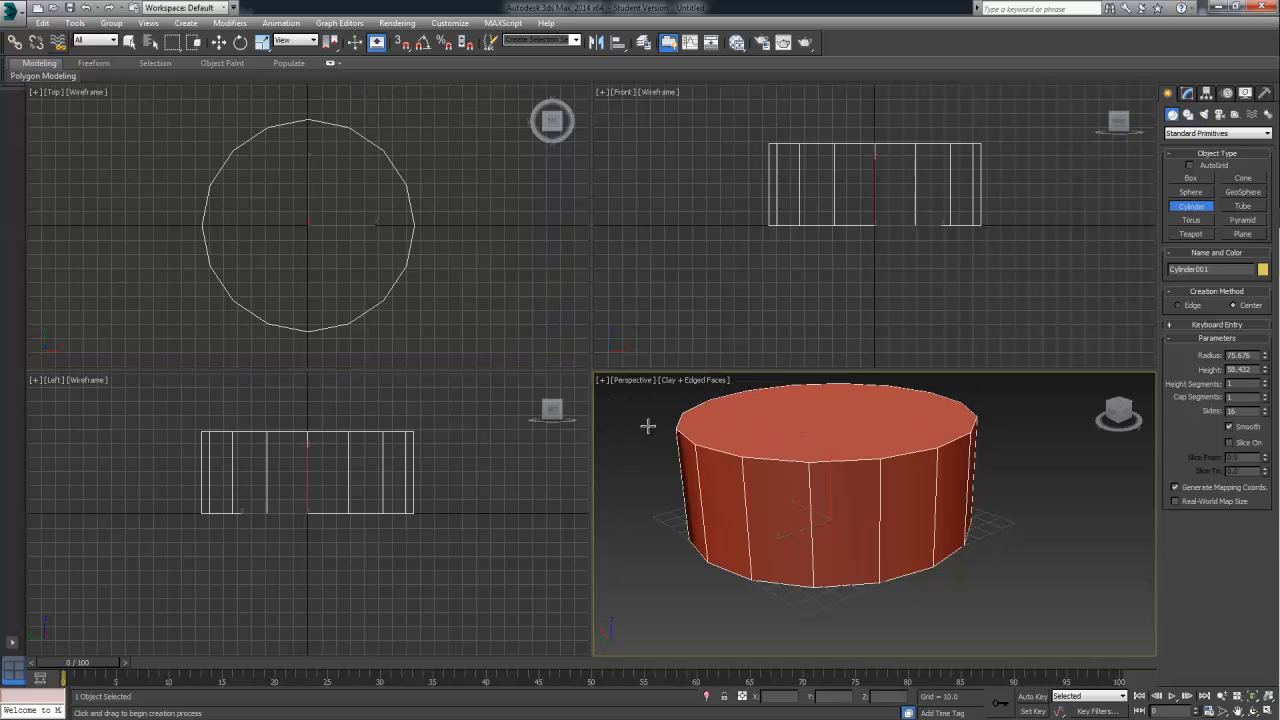
left_click(1268, 710)
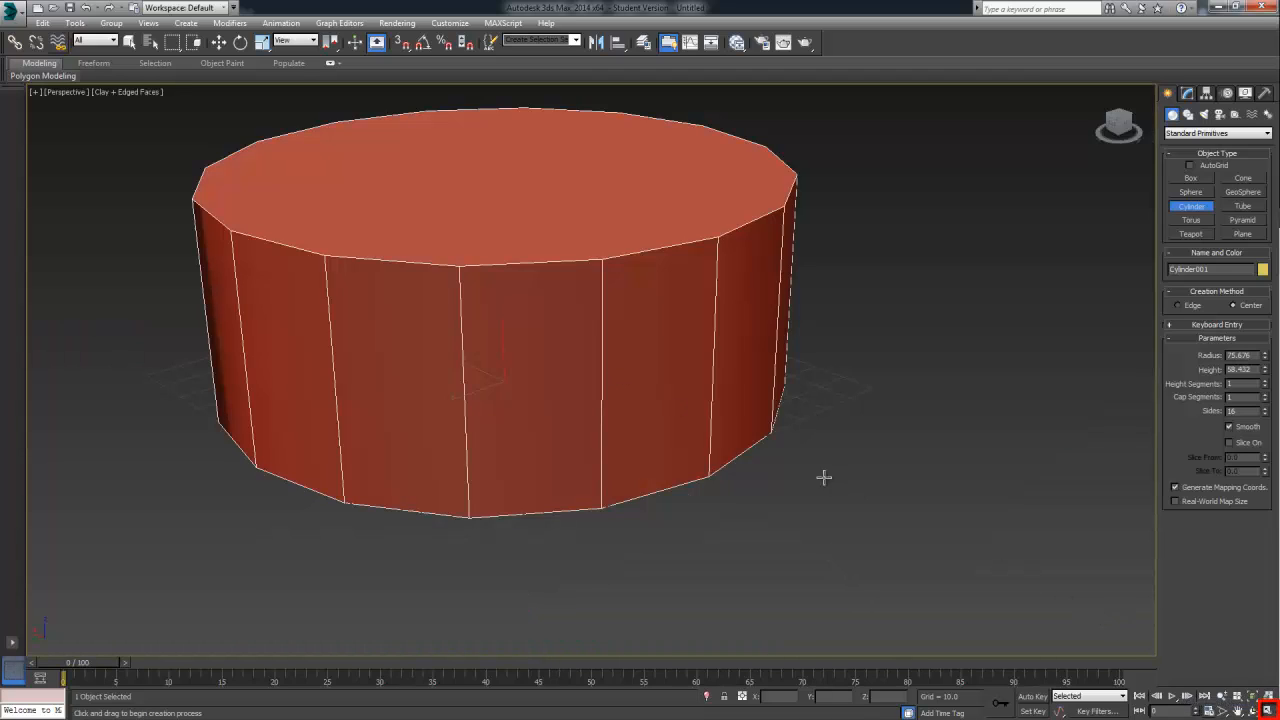
middle_click_drag(748, 461, 825, 487)
scroll(825, 487, "up", 1)
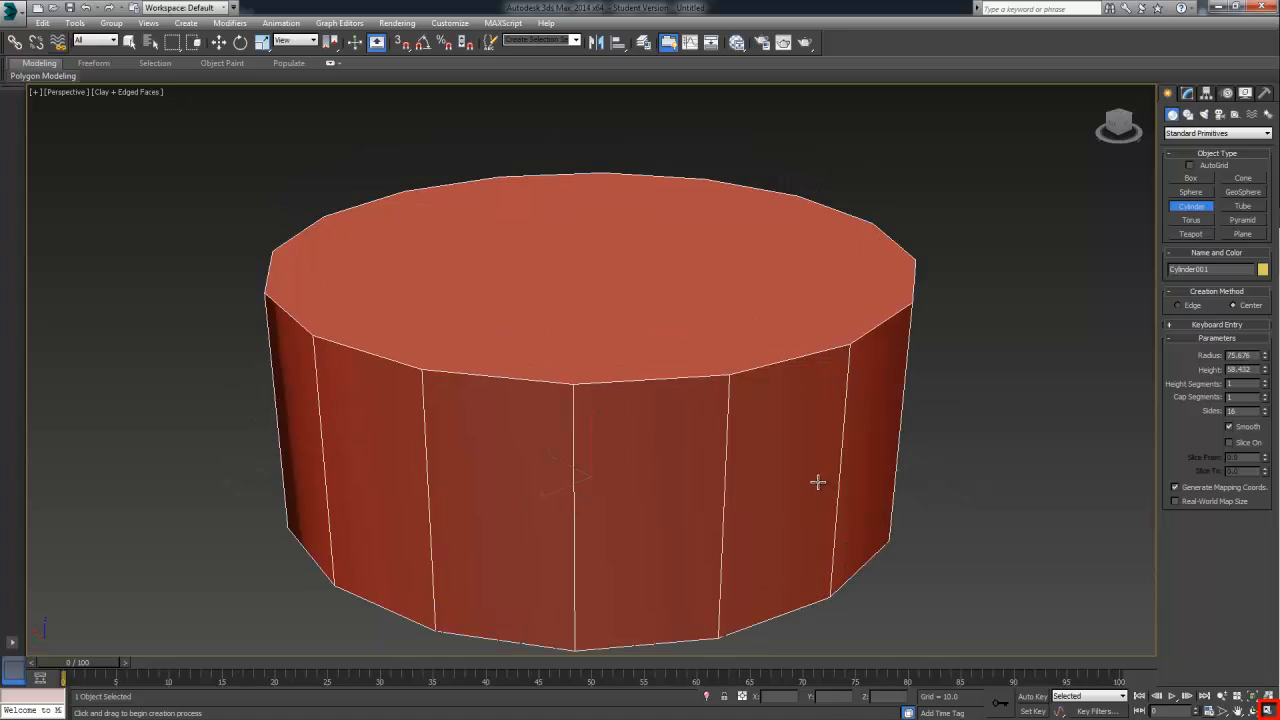
scroll(814, 480, "down", 4)
scroll(826, 480, "up", 4)
middle_click_drag(886, 473, 554, 458)
key("shift+z")
middle_click_drag(670, 436, 701, 407)
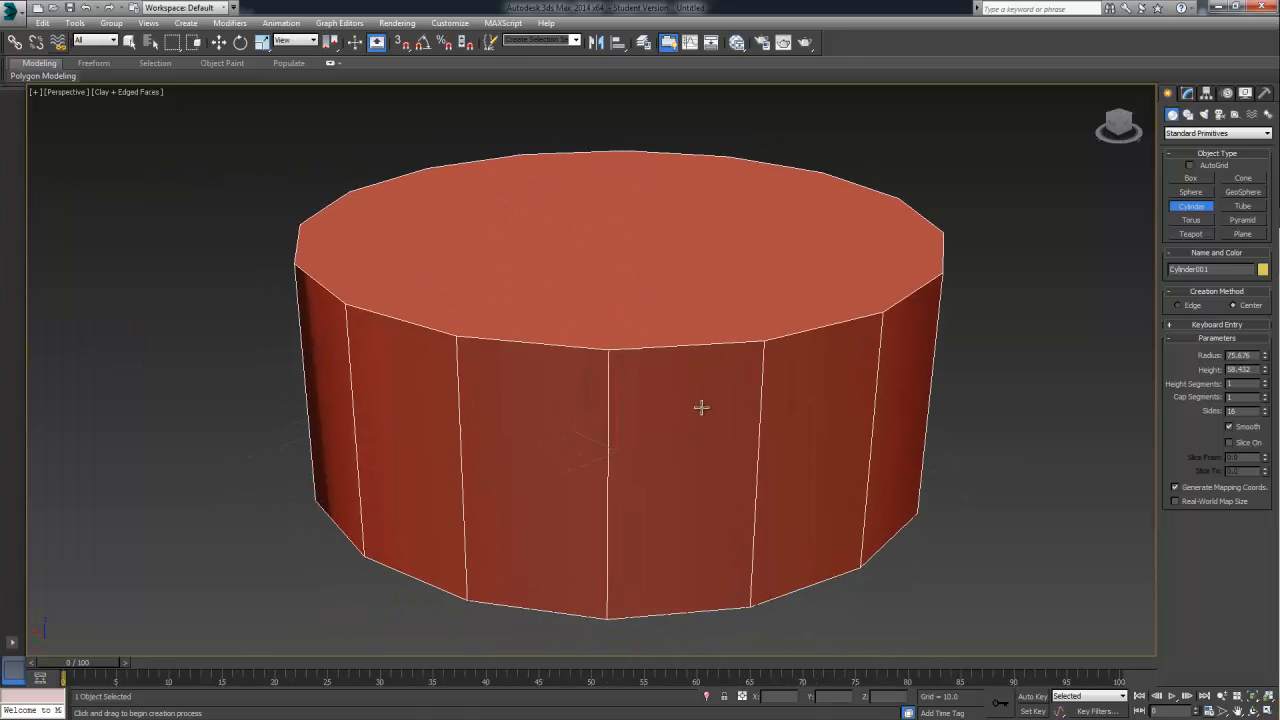
scroll(703, 408, "down", 5)
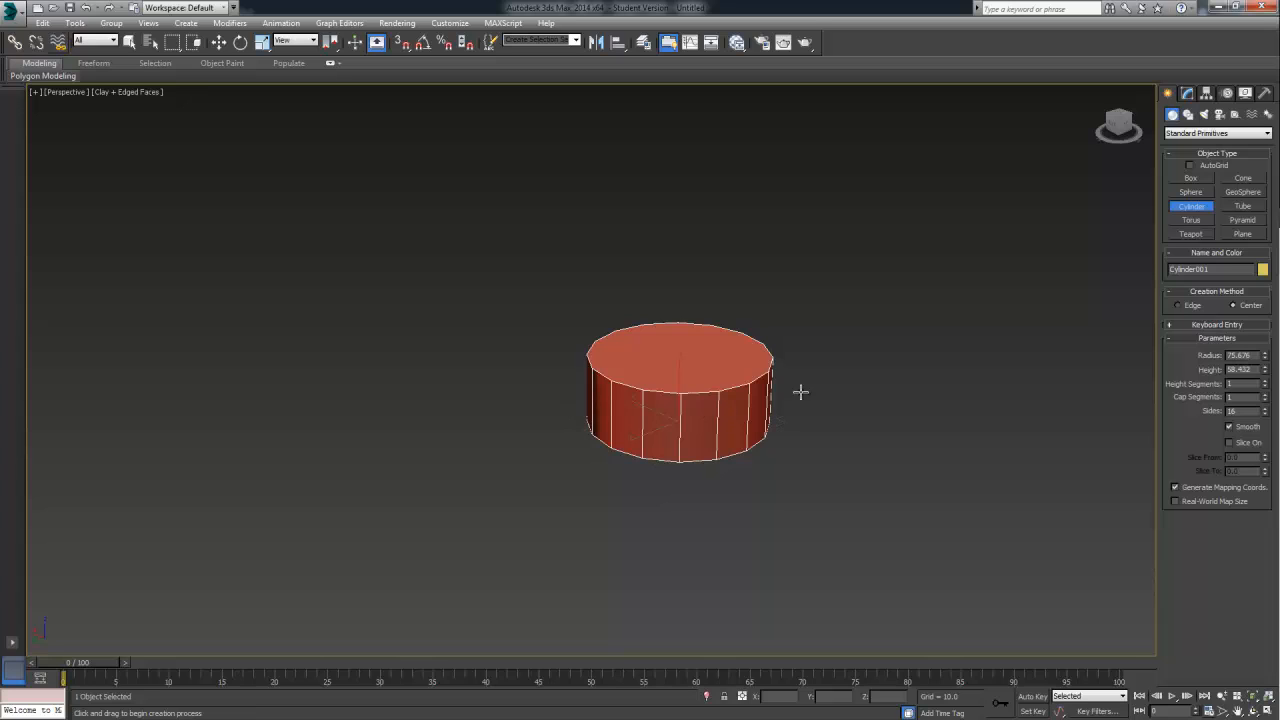
middle_click_drag(800, 391, 768, 437)
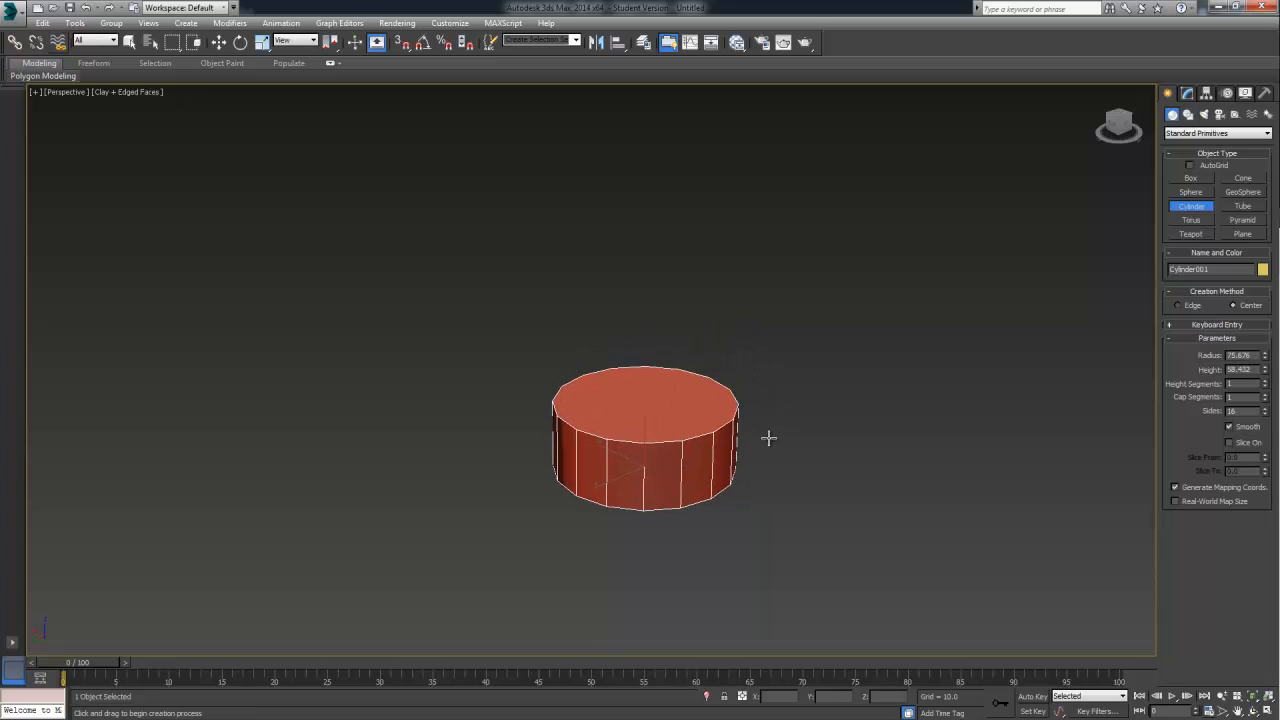
Adjust the cylinder to a radius of about 68.9 and a height of about 160.7 to approximate the barrel's proportions
left_click(1186, 93)
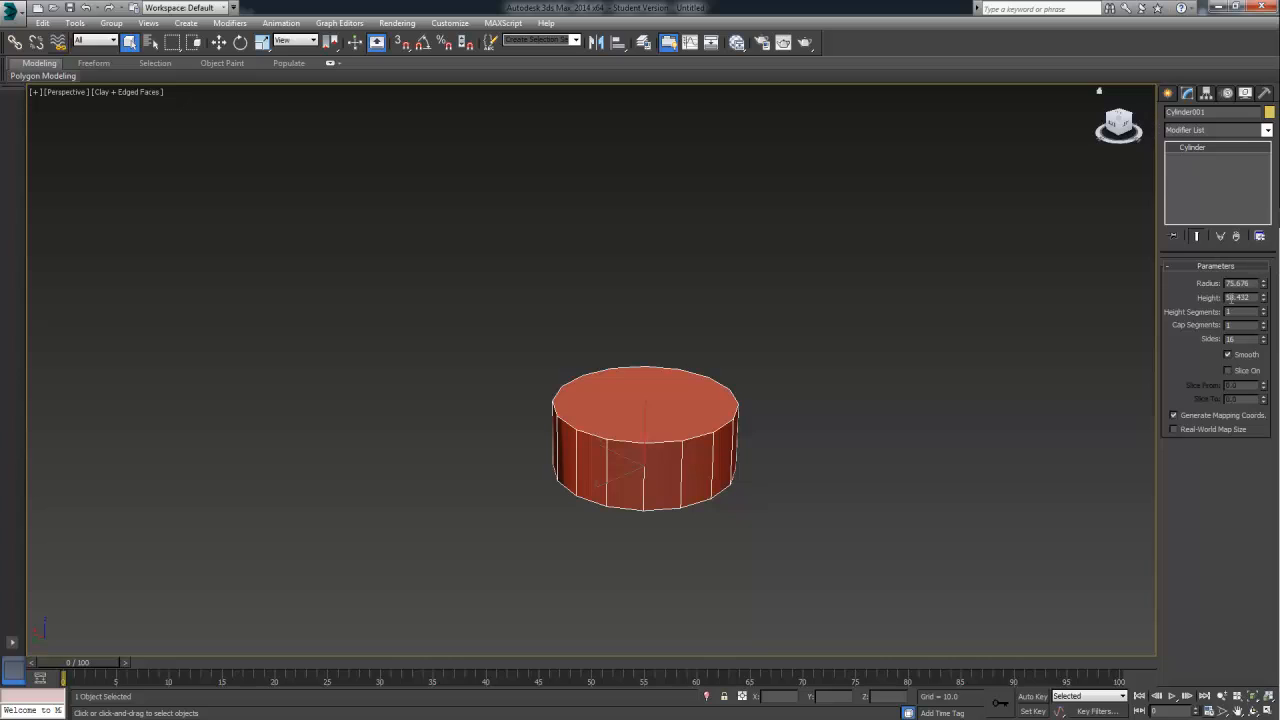
scroll(734, 390, "up", 4)
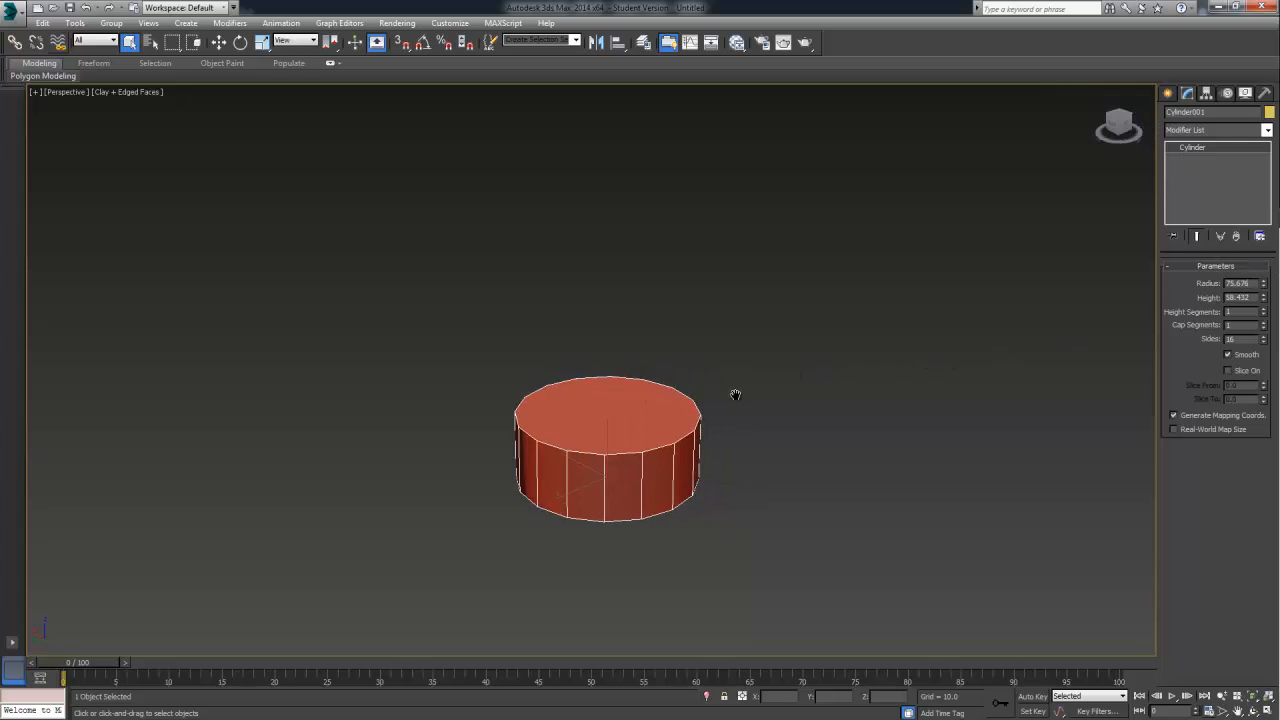
middle_click_drag(826, 317, 857, 294)
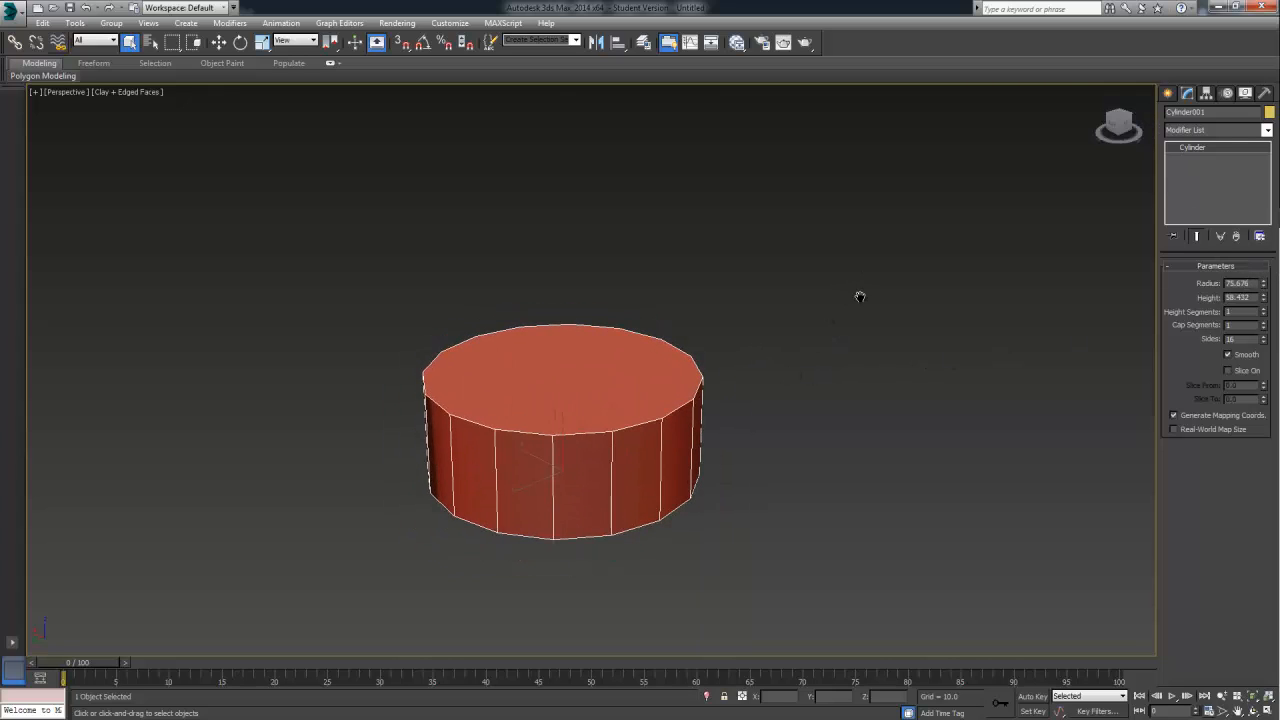
left_click_drag(1263, 297, 1264, 172)
middle_click_drag(798, 348, 974, 332, "alt")
mouse_move(1264, 298)
left_mouse_down()
mouse_move(1262, 277)
mouse_move(1262, 289)
left_mouse_up()
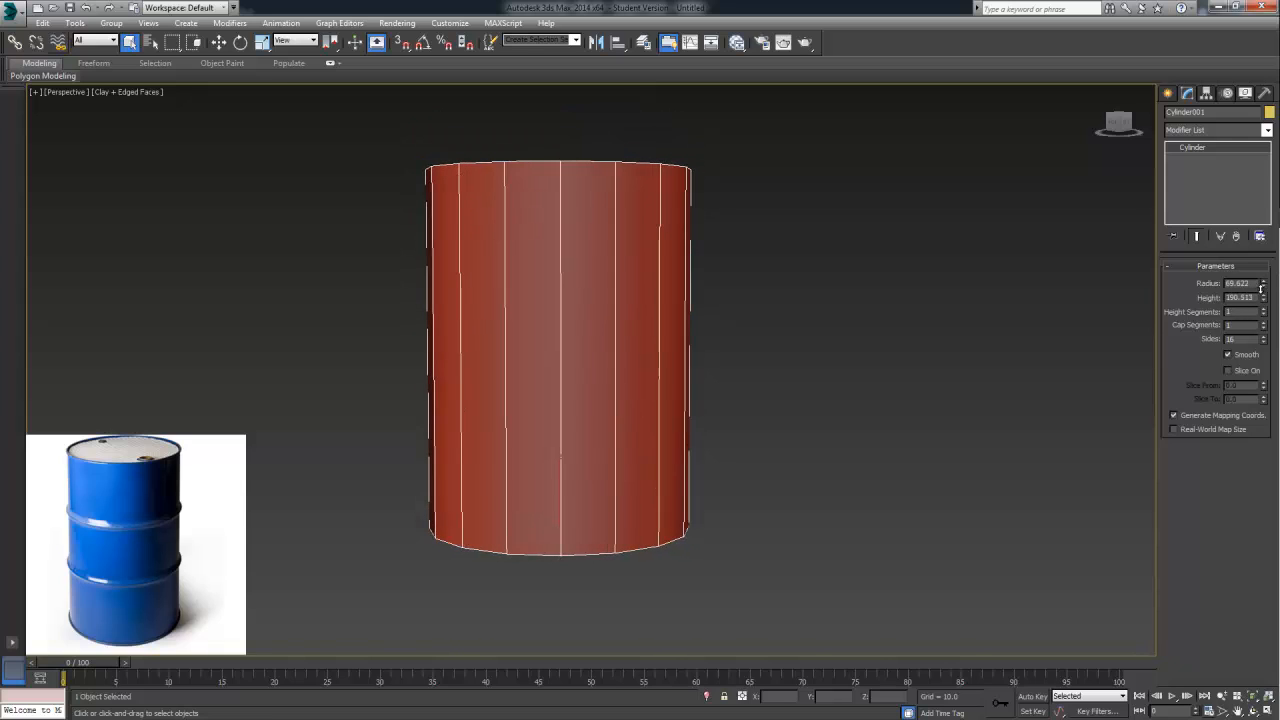
left_click_drag(1264, 299, 1264, 298)
middle_click_drag(895, 341, 978, 330, "alt")
mouse_move(1263, 284)
left_mouse_down()
mouse_move(1263, 333)
mouse_move(1260, 283)
left_mouse_up()
middle_click_drag(826, 308, 893, 328, "alt")
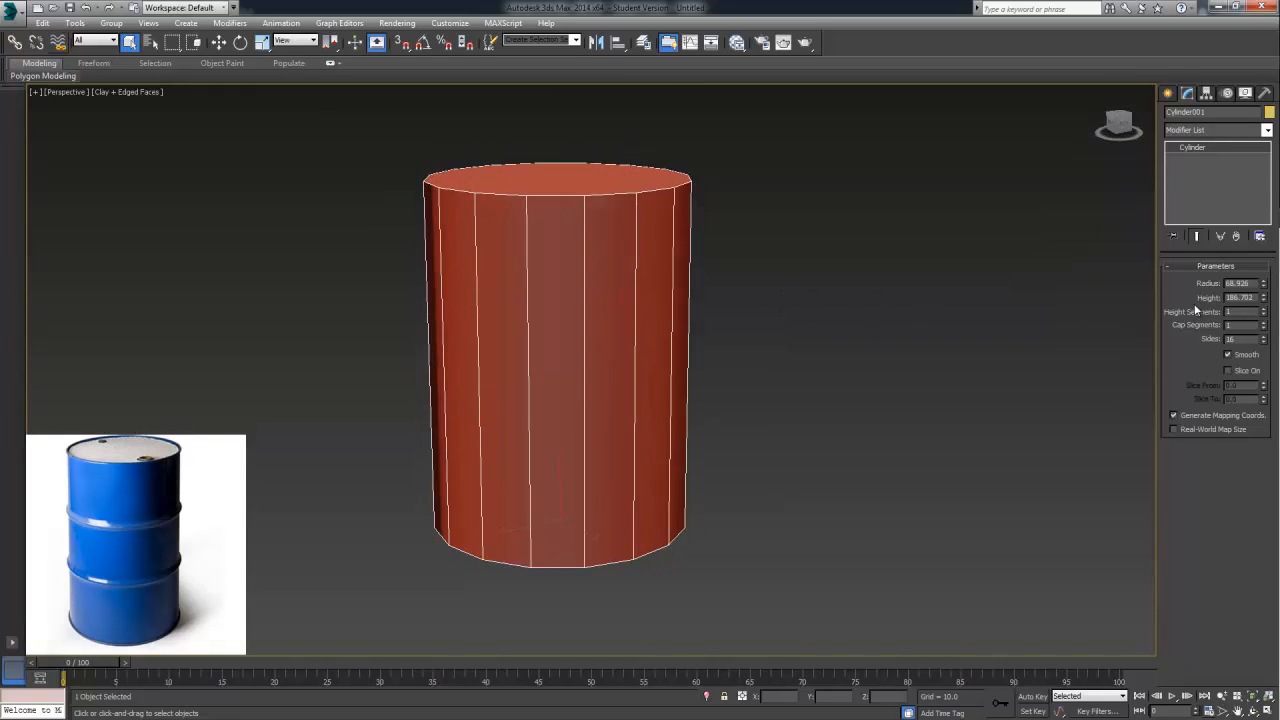
left_click_drag(1260, 299, 1262, 292)
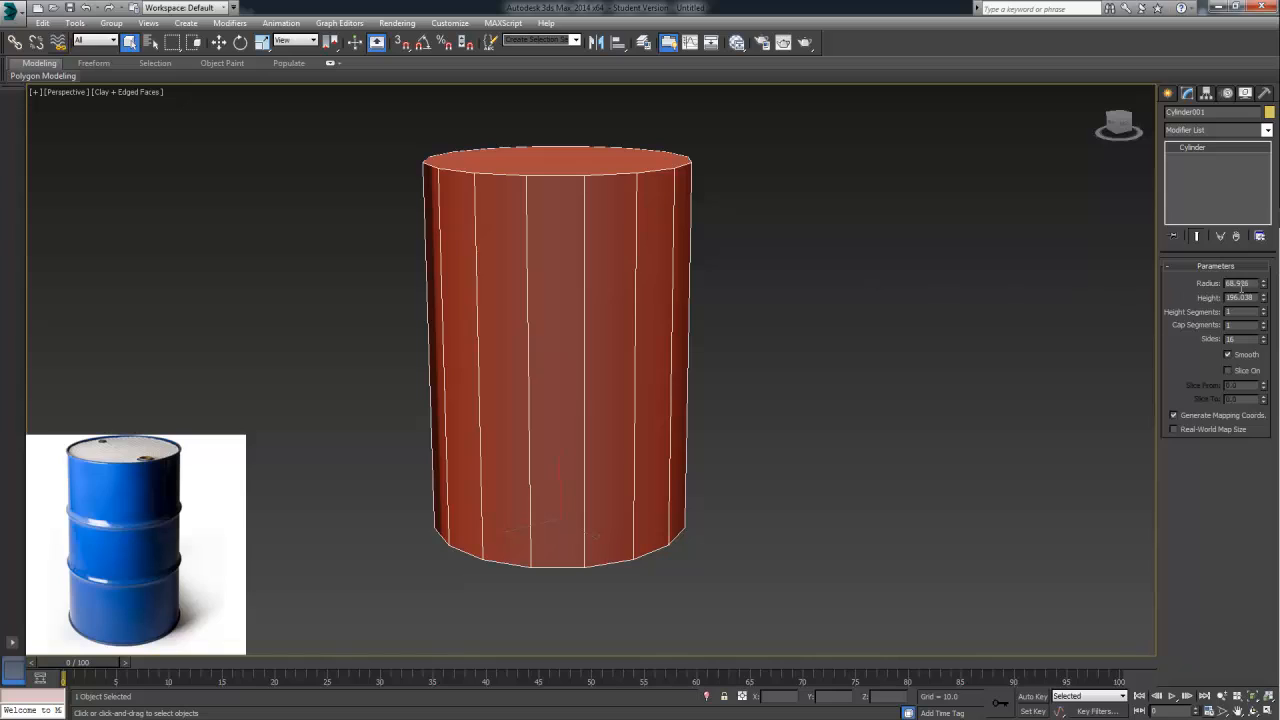
mouse_move(1263, 299)
left_mouse_down()
mouse_move(1267, 310)
mouse_move(1268, 290)
mouse_move(1269, 312)
left_mouse_up()
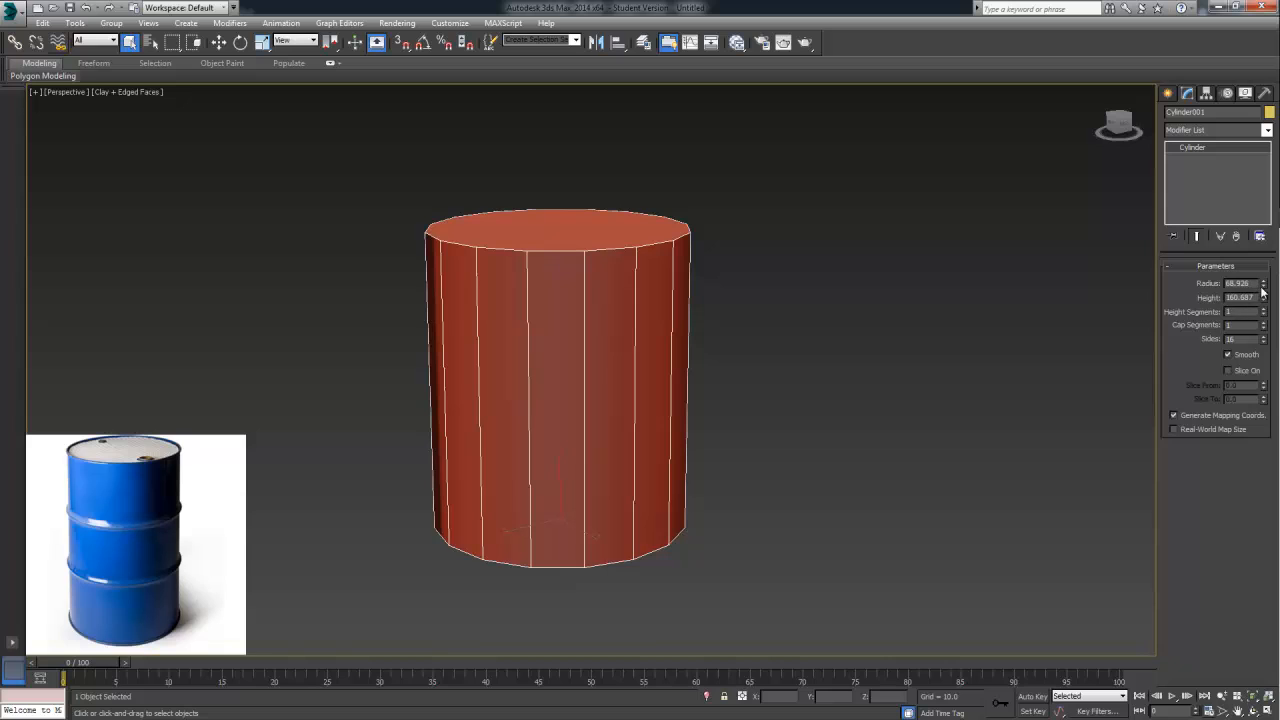
Try 44 sides on the cylinder for a rounder outline and set the side count back to 16
middle_click_drag(776, 332, 746, 338, "alt")
middle_click_drag(971, 317, 850, 463, "alt")
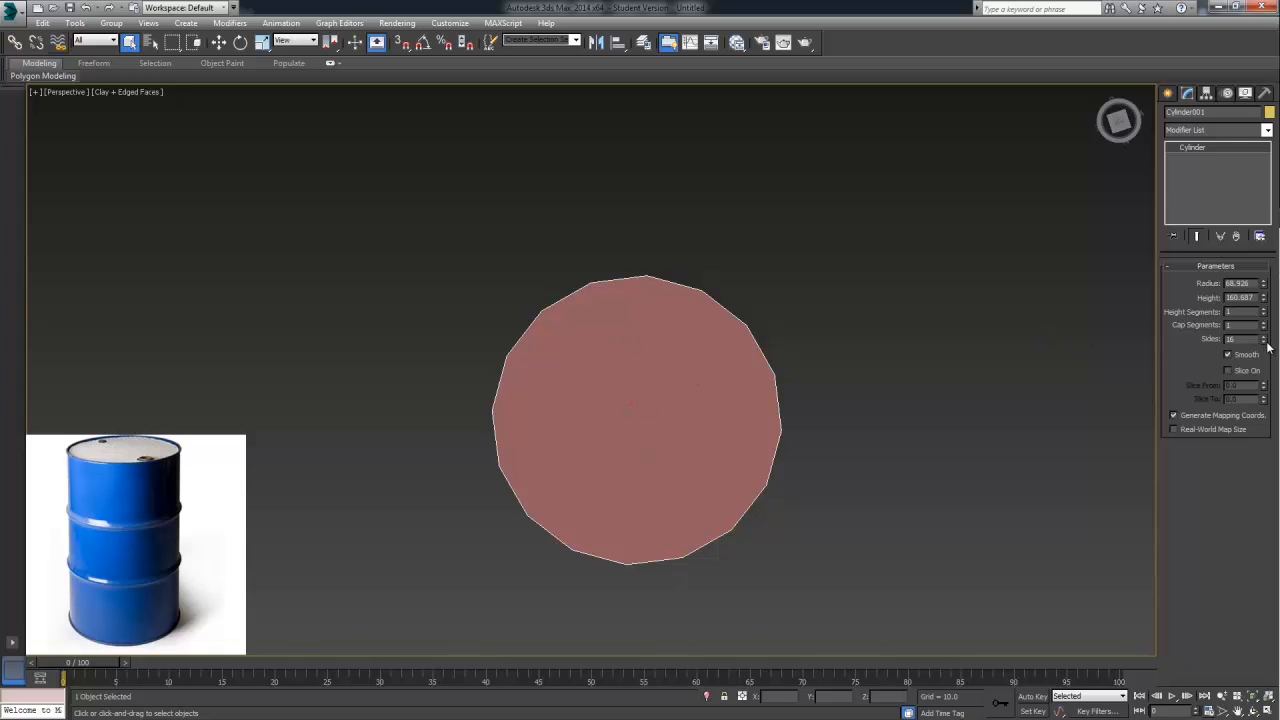
left_click_drag(1267, 345, 1266, 341)
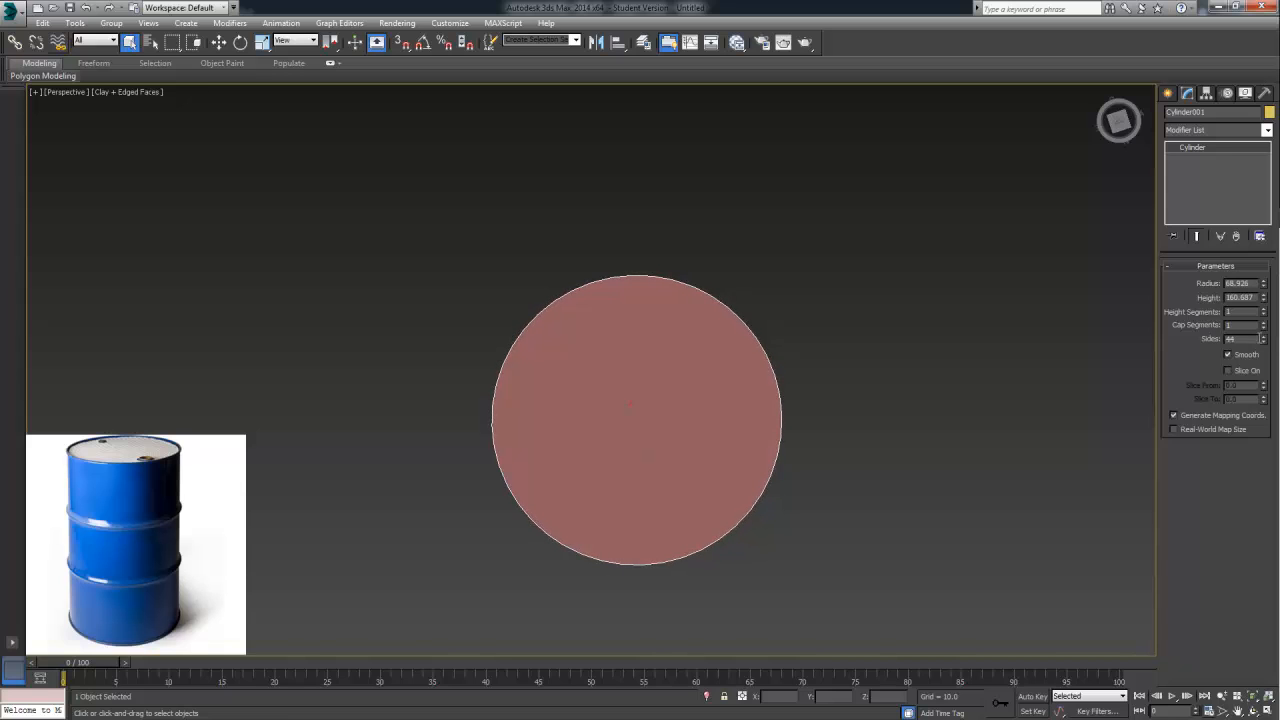
middle_click_drag(874, 388, 953, 311, "alt")
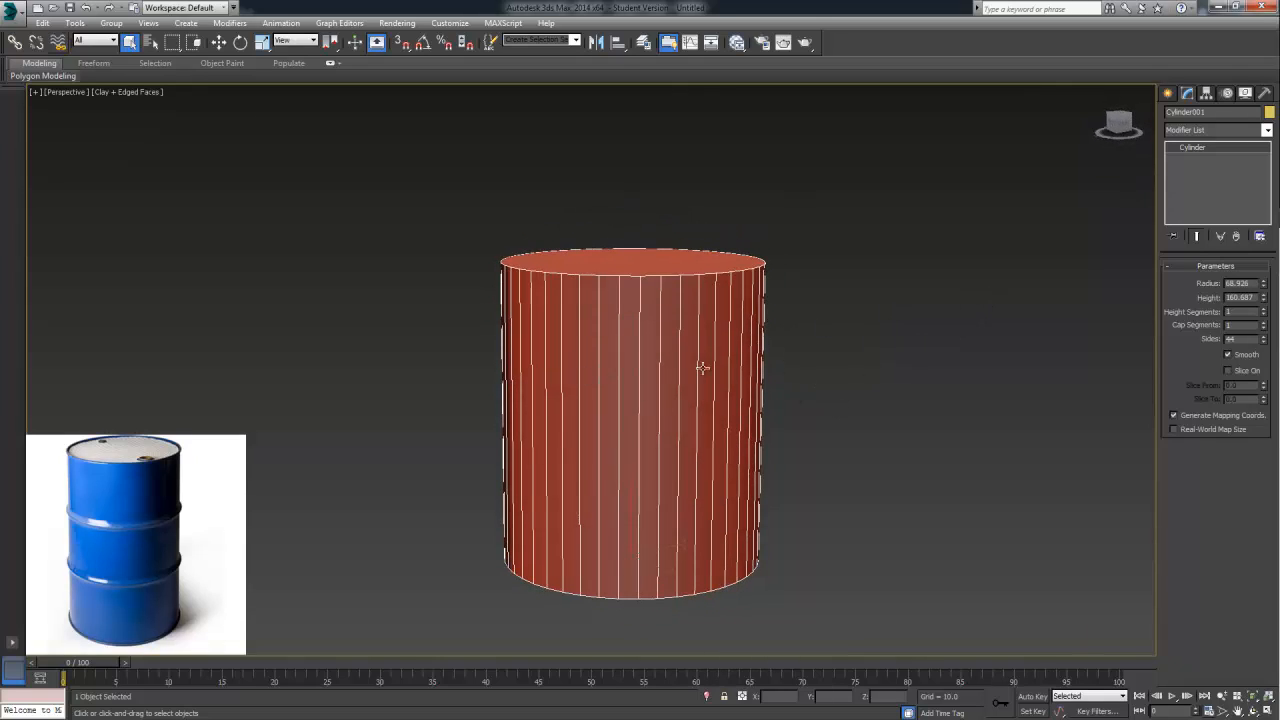
left_click_drag(1266, 341, 1267, 350)
middle_click_drag(827, 338, 1009, 380, "alt")
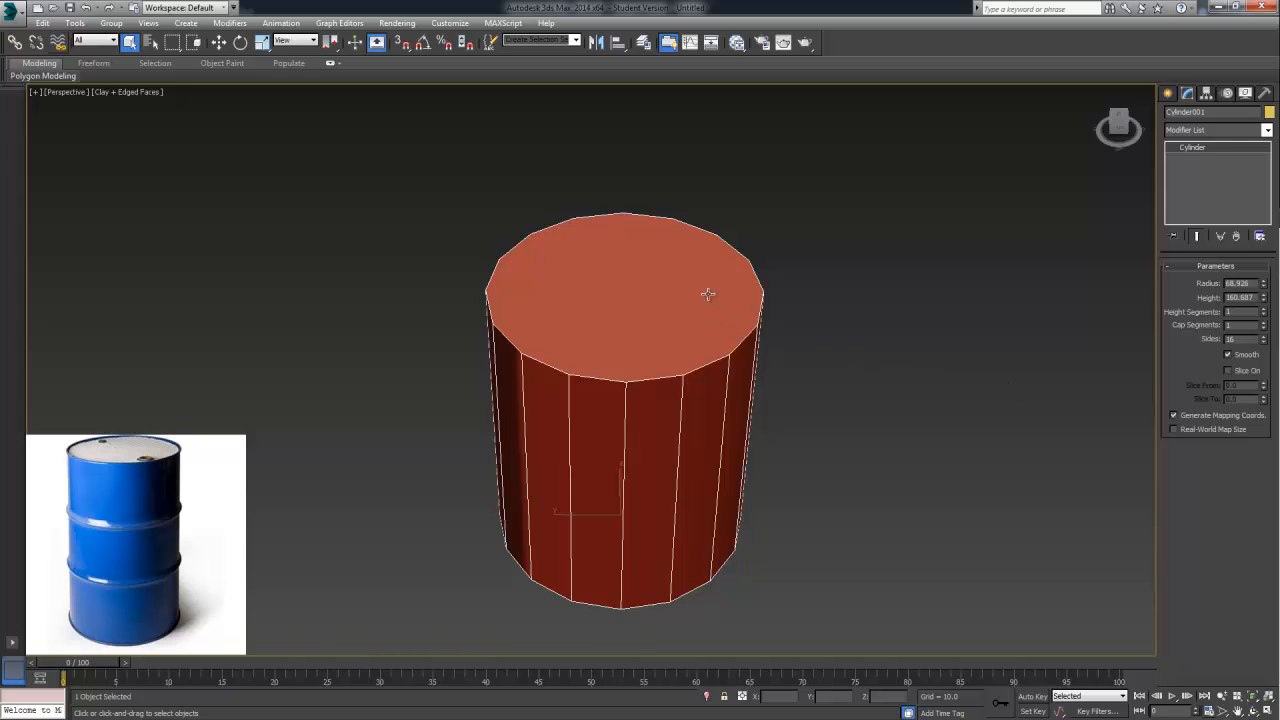
Convert the cylinder to an Editable Poly
middle_click_drag(713, 296, 822, 285, "alt")
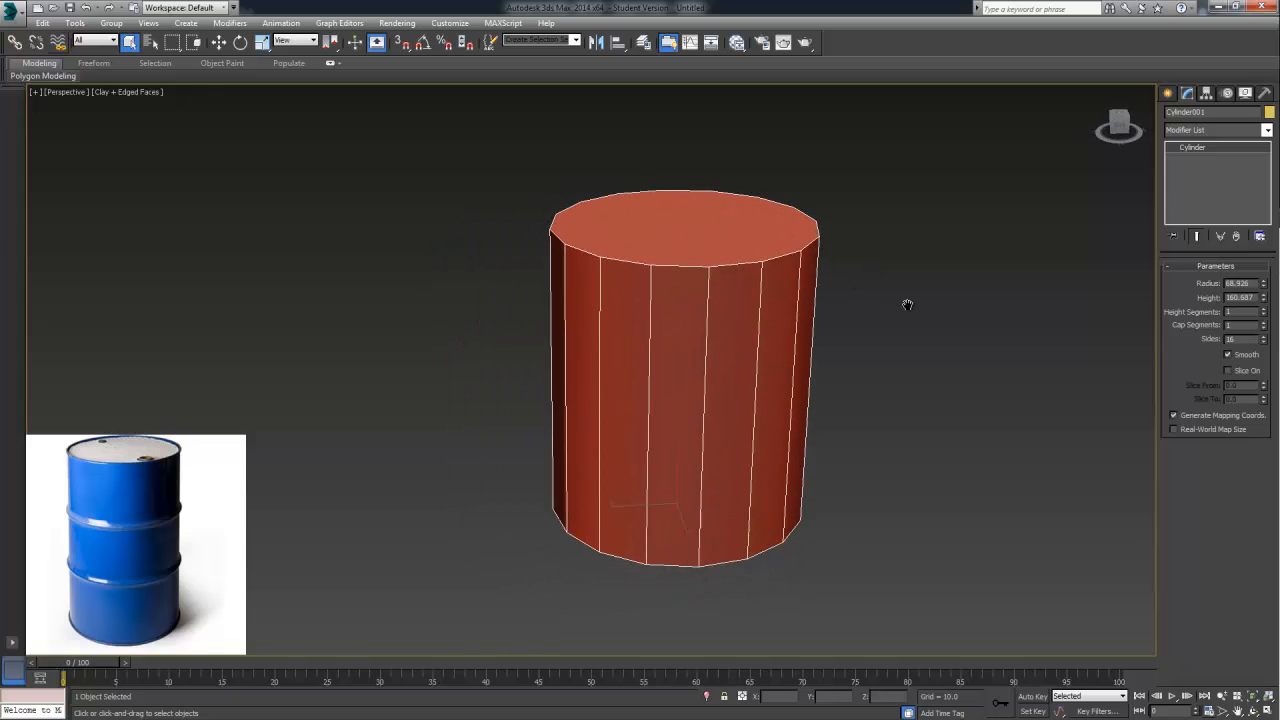
middle_click_drag(907, 304, 842, 327)
right_click(583, 343)
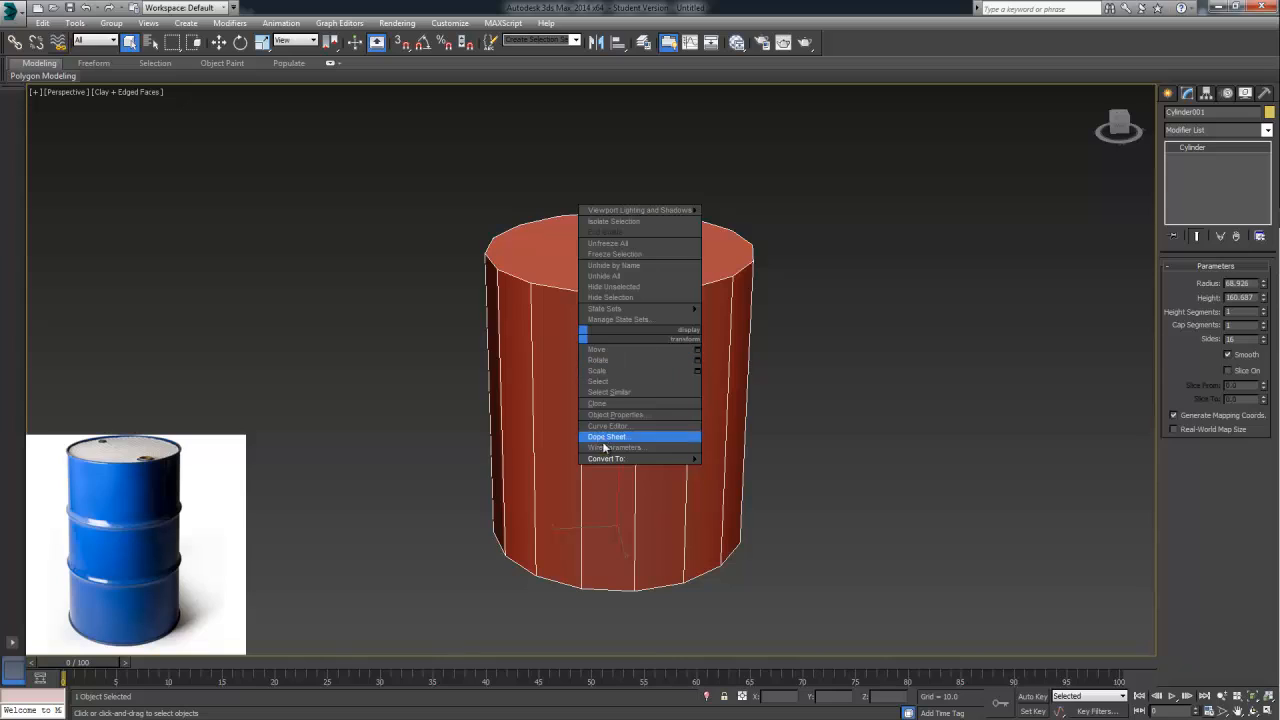
mouse_move(612, 459)
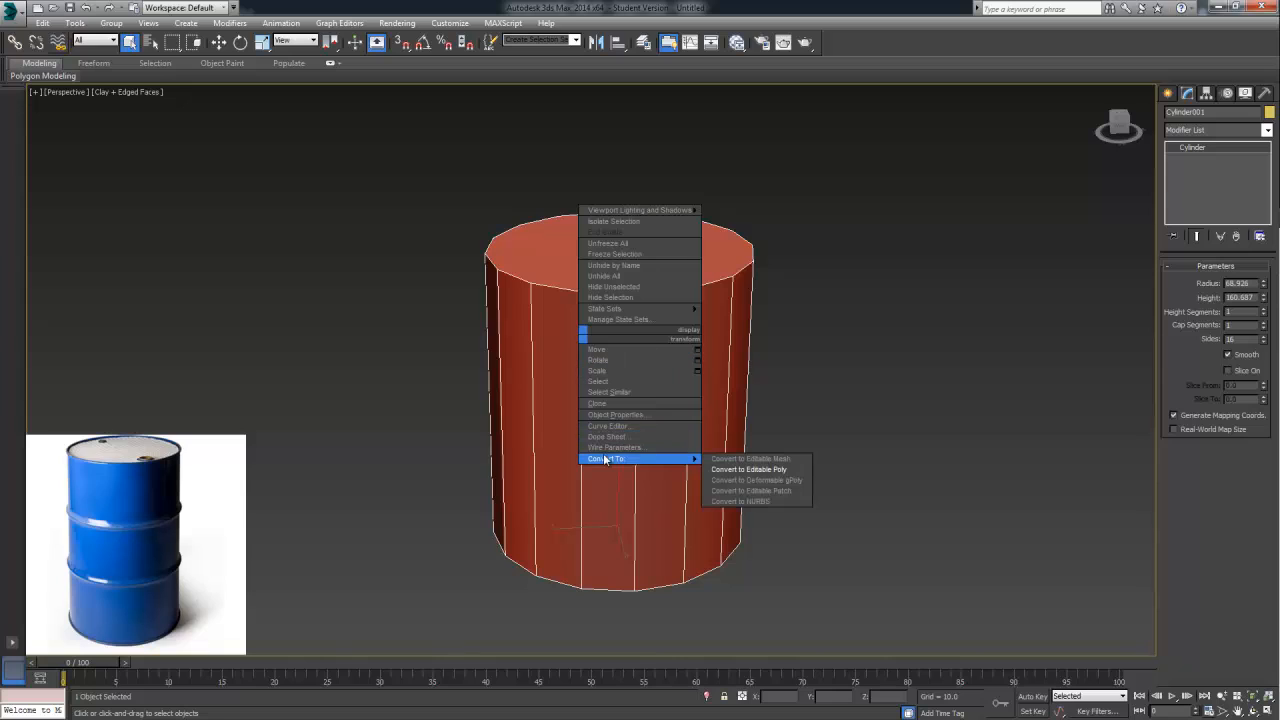
left_click(760, 471)
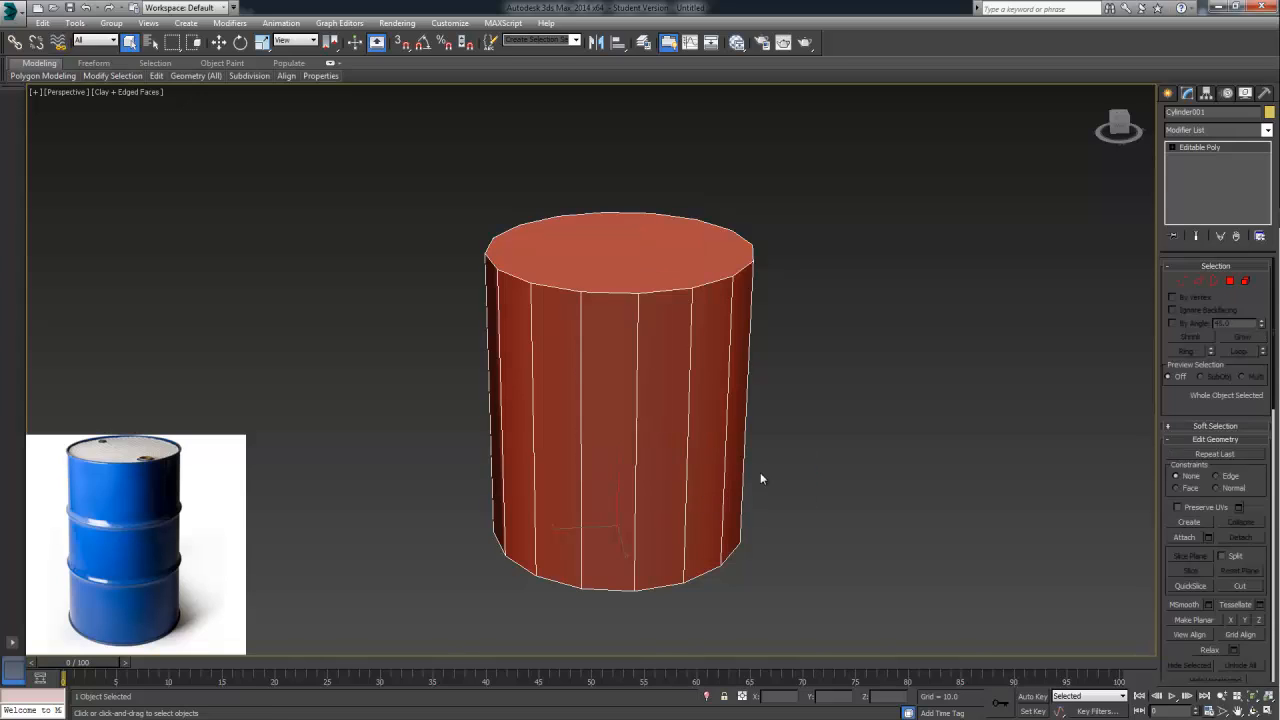
Switch the Editable Poly to Edge level and region-select all vertical edges around the cylinder's side
left_click(1199, 281)
middle_click_drag(935, 395, 933, 368, "alt")
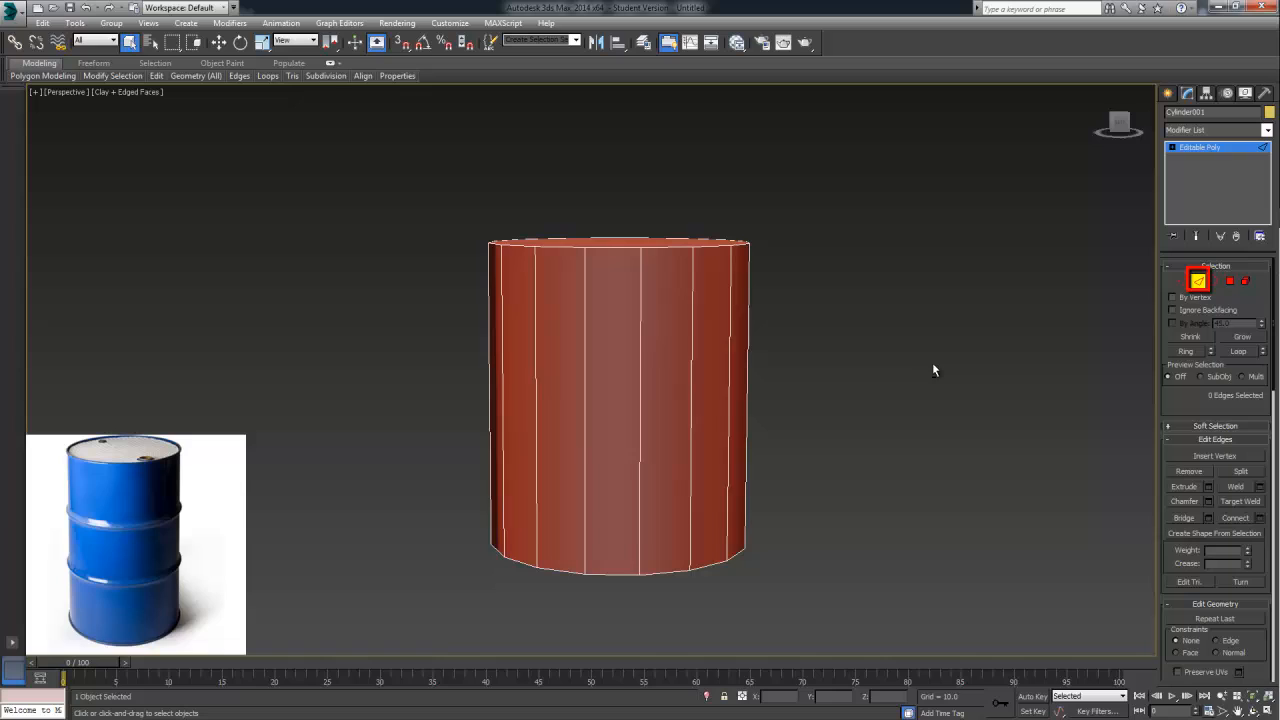
left_click(1168, 268)
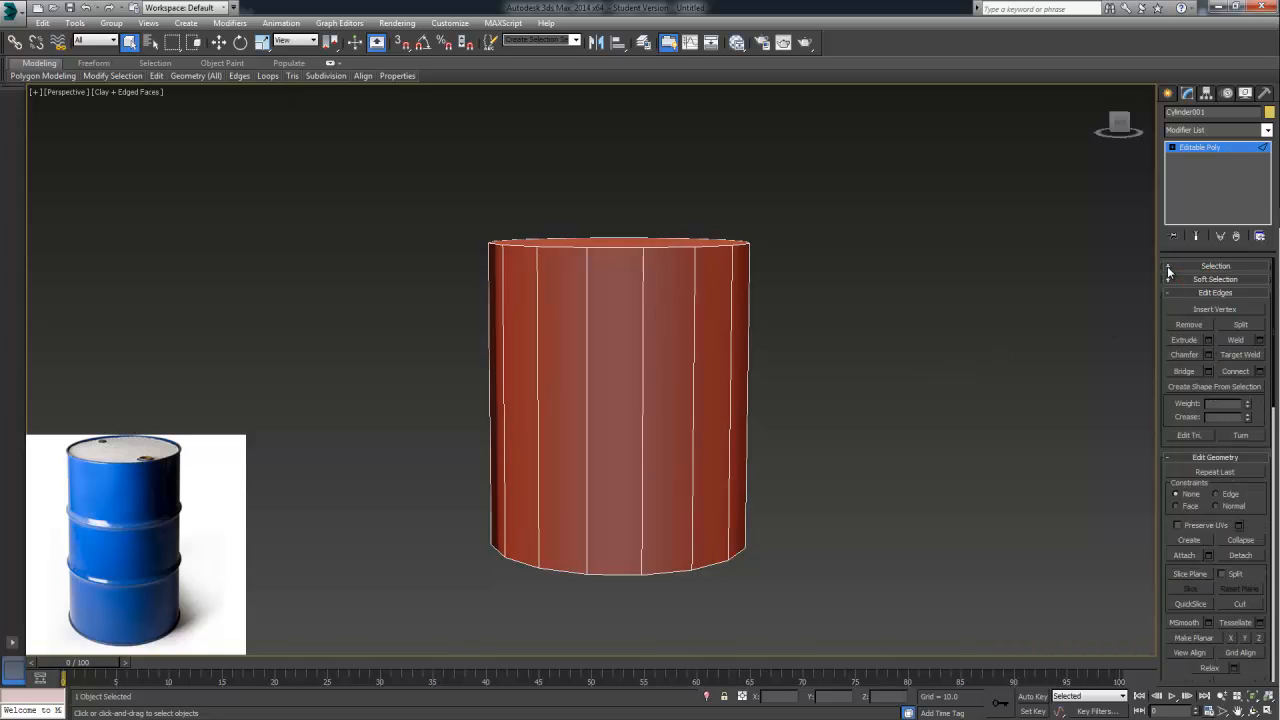
left_click(1168, 266)
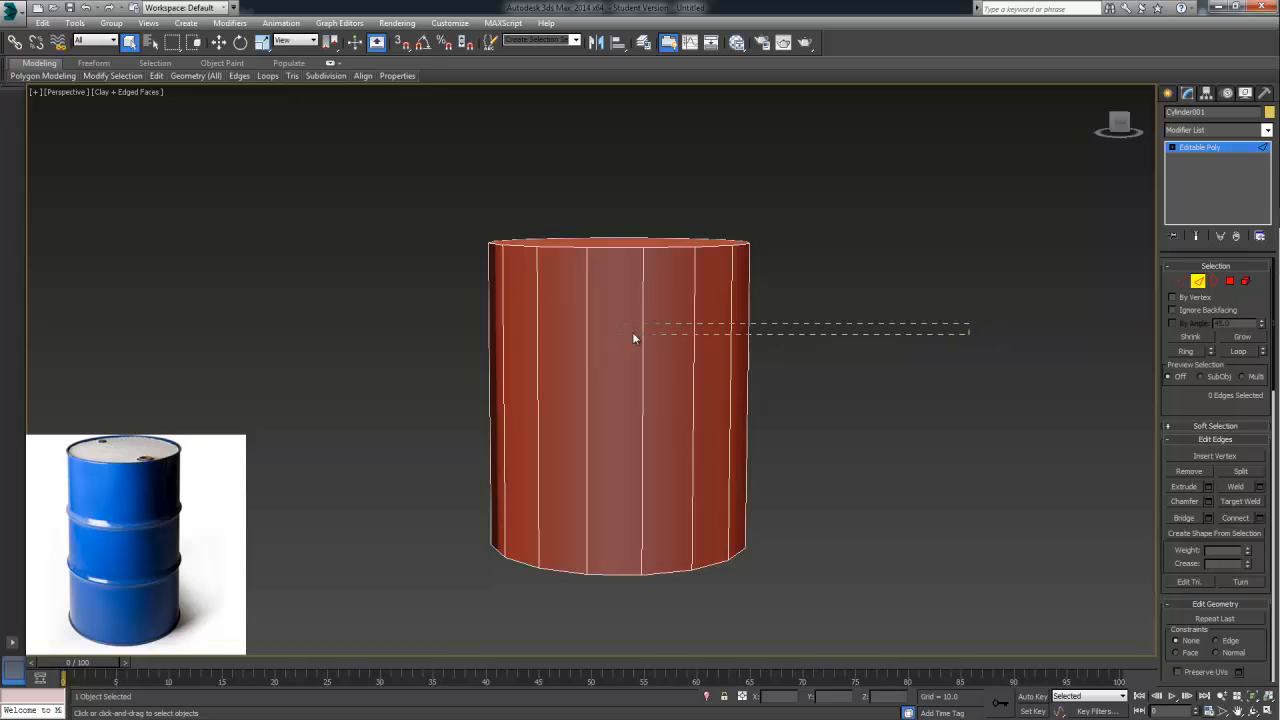
left_click_drag(212, 405, 409, 390)
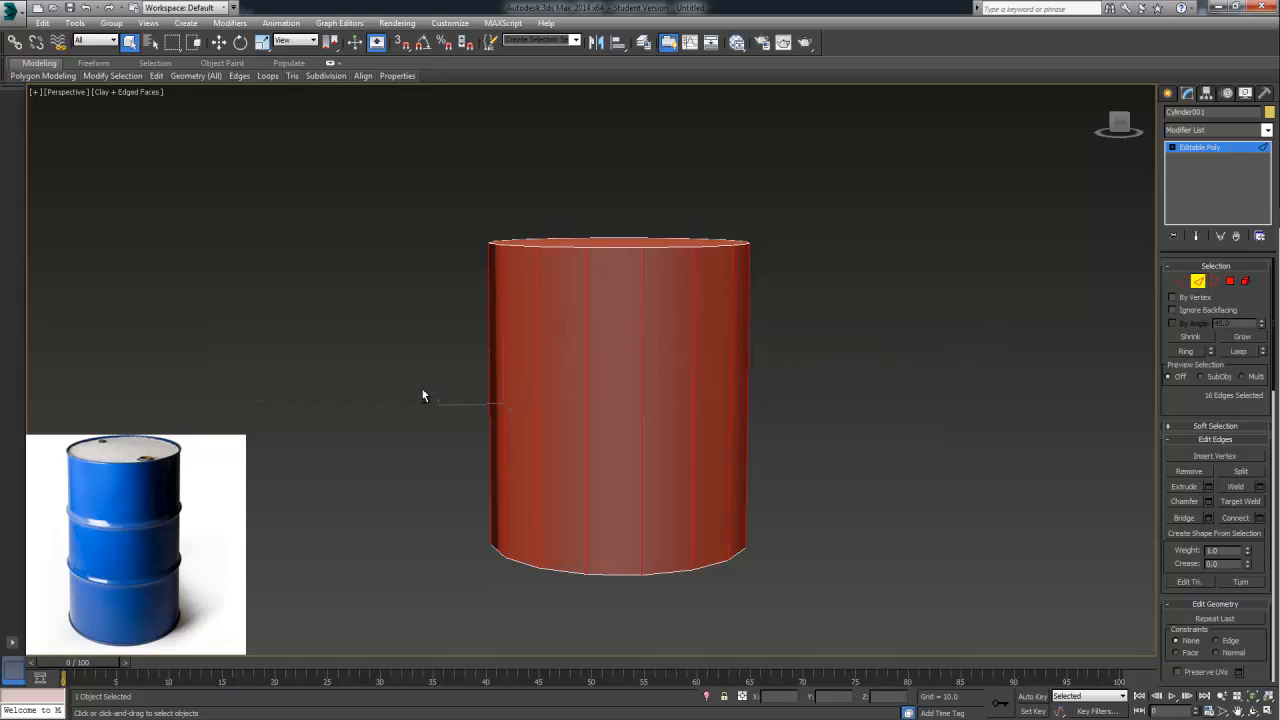
middle_click_drag(422, 396, 742, 392, "alt")
Reselect the vertical side edges by picking one edge and extending the selection to its complete ring
left_click(662, 395)
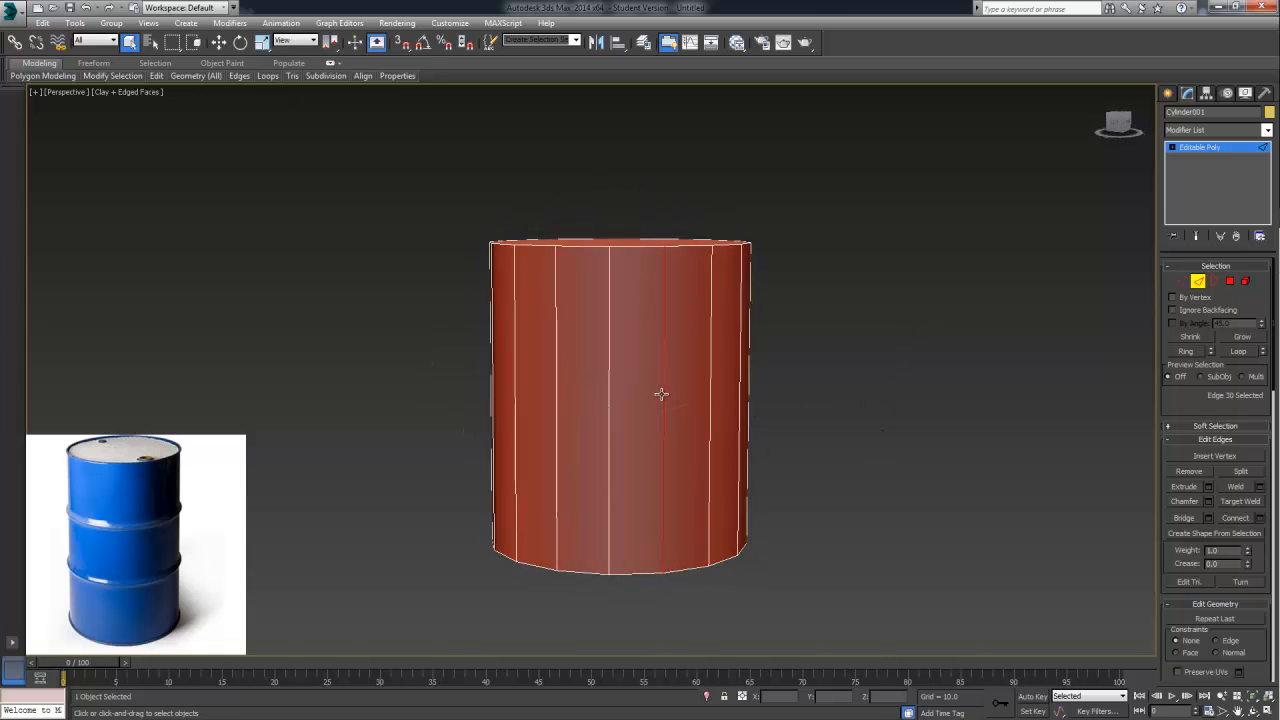
left_click(612, 388, "shift")
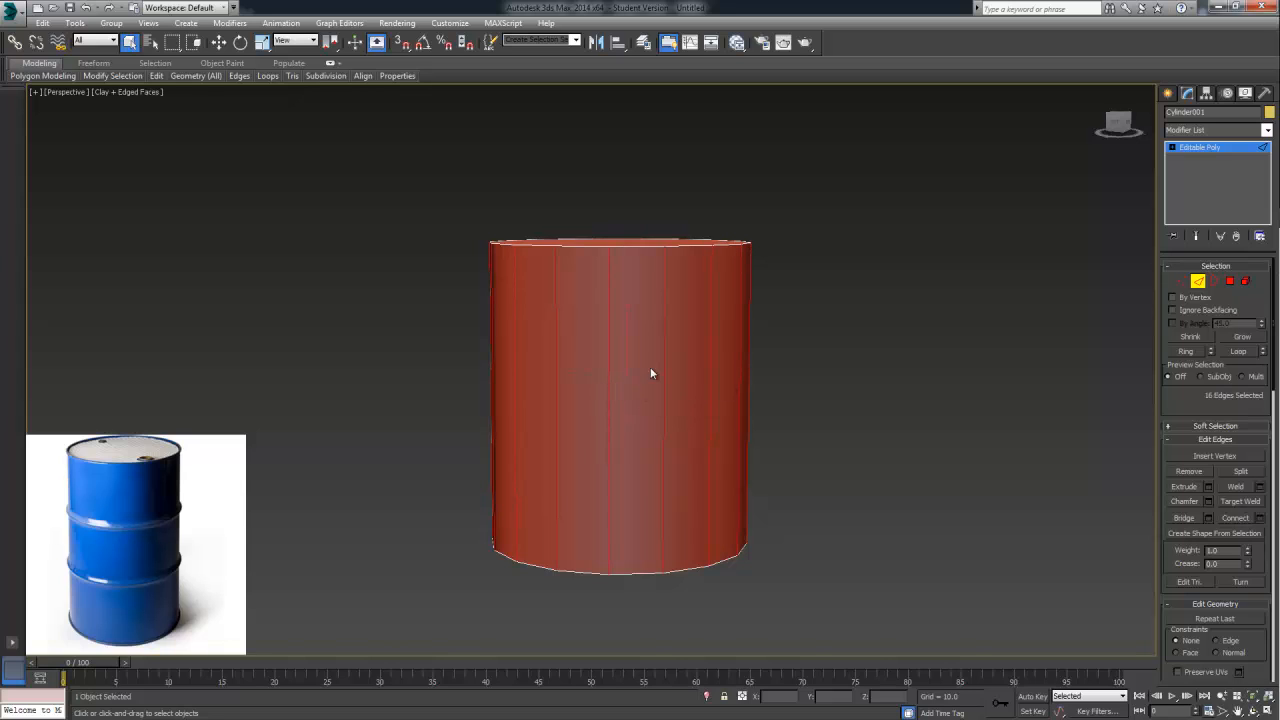
mouse_move(805, 377)
middle_mouse_down("alt")
mouse_move(1037, 391)
mouse_move(1026, 374)
mouse_move(903, 387)
mouse_move(834, 371)
mouse_move(815, 392)
middle_mouse_up("alt")
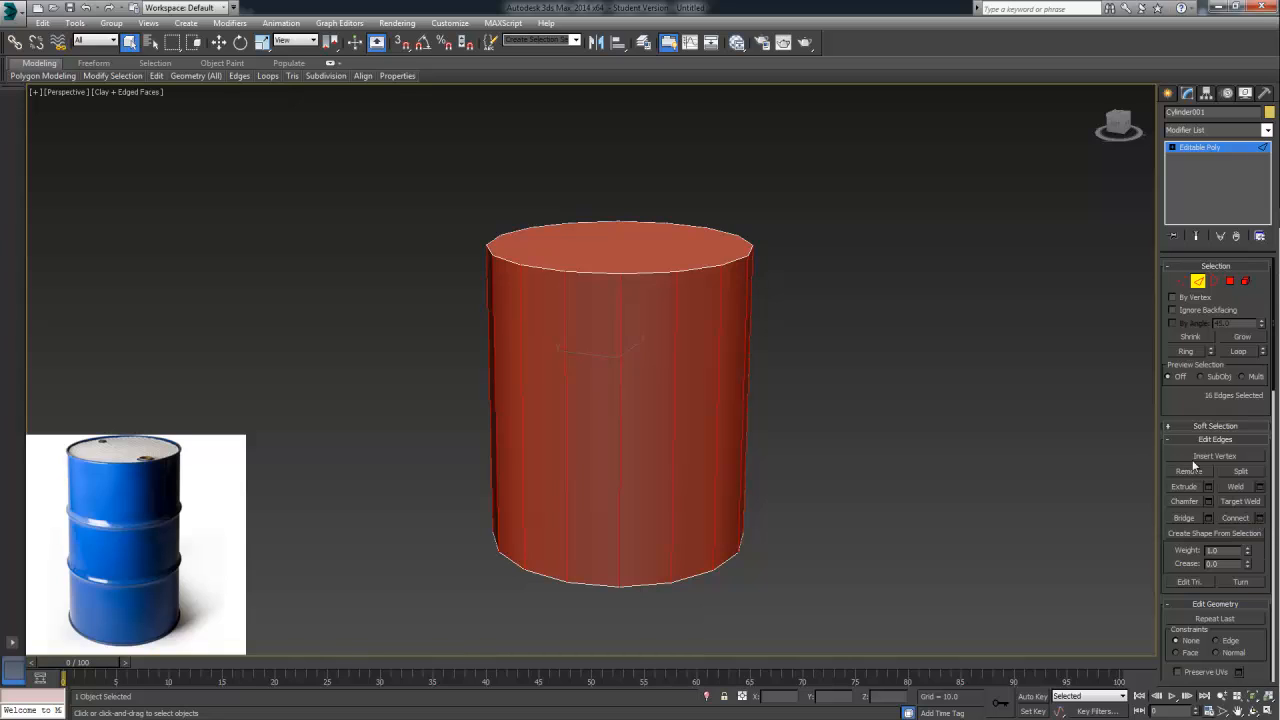
left_click(1168, 440)
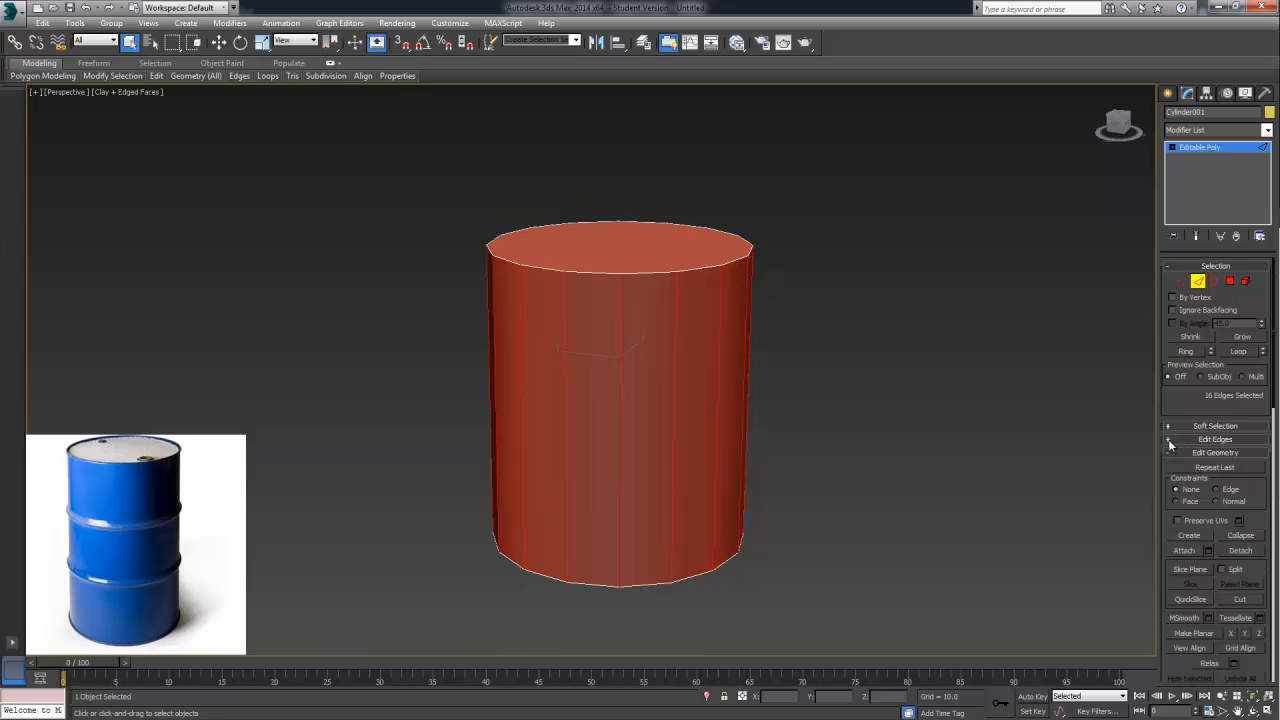
Connect the selected vertical side edges with 2 segments and a pinch of 27
left_click(1170, 441)
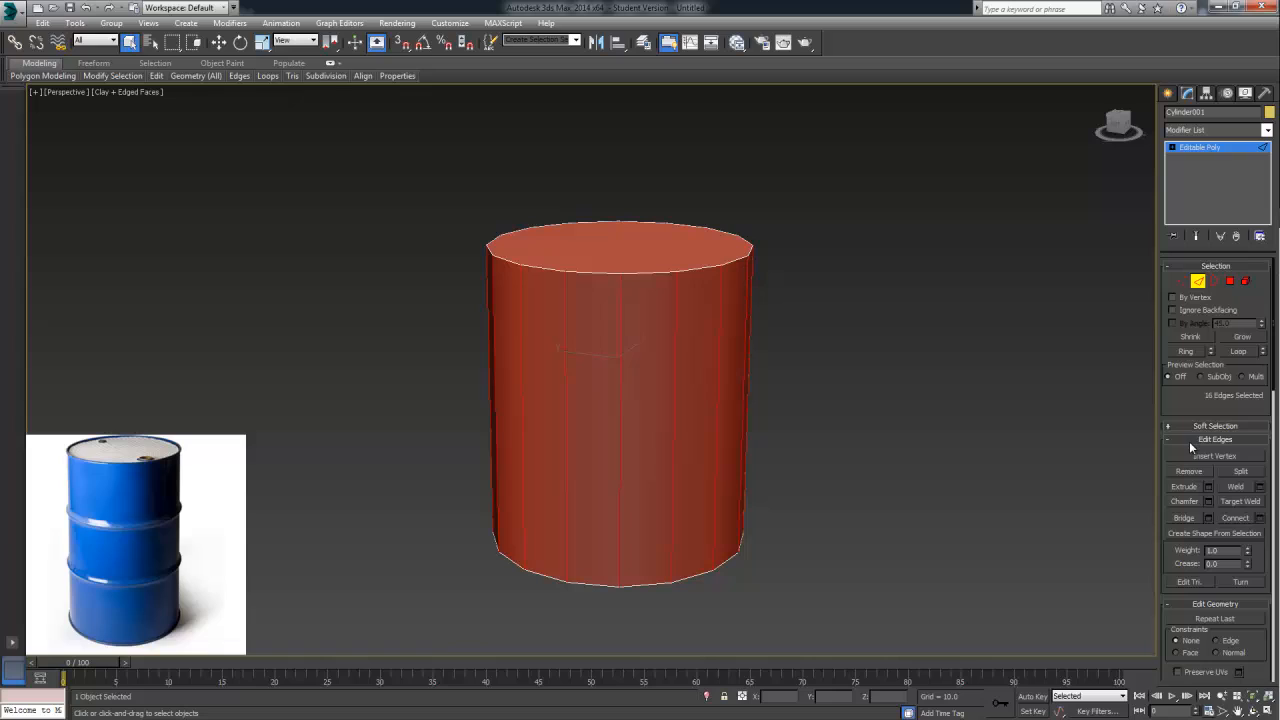
left_click(1236, 518)
key("ctrl+z")
left_click(1260, 518)
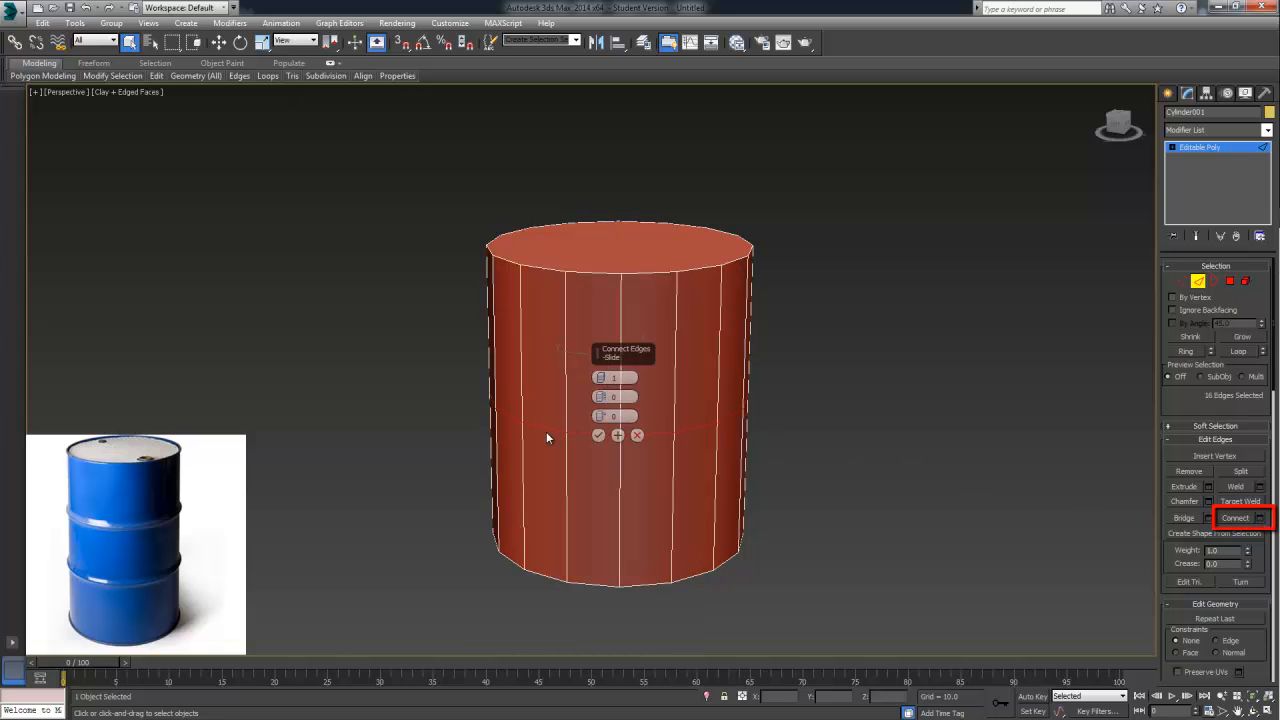
middle_click_drag(545, 436, 655, 430, "alt")
middle_click_drag(701, 437, 602, 405, "alt")
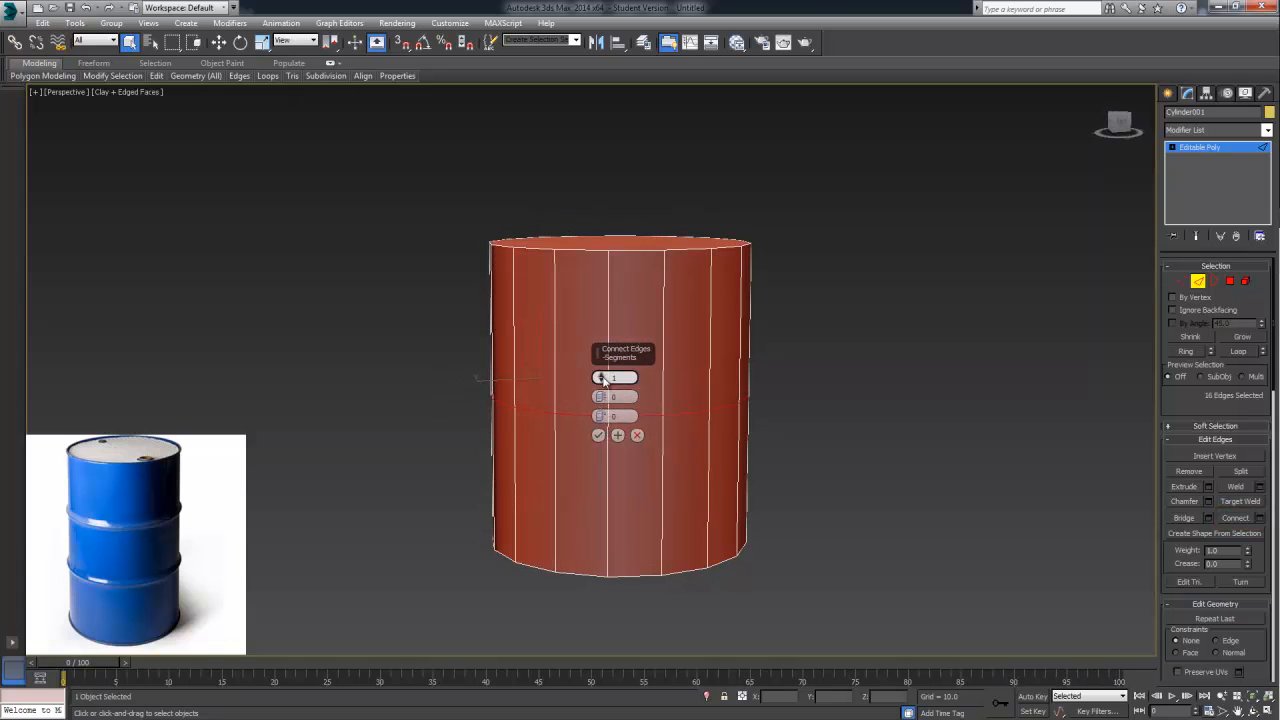
left_click(601, 376)
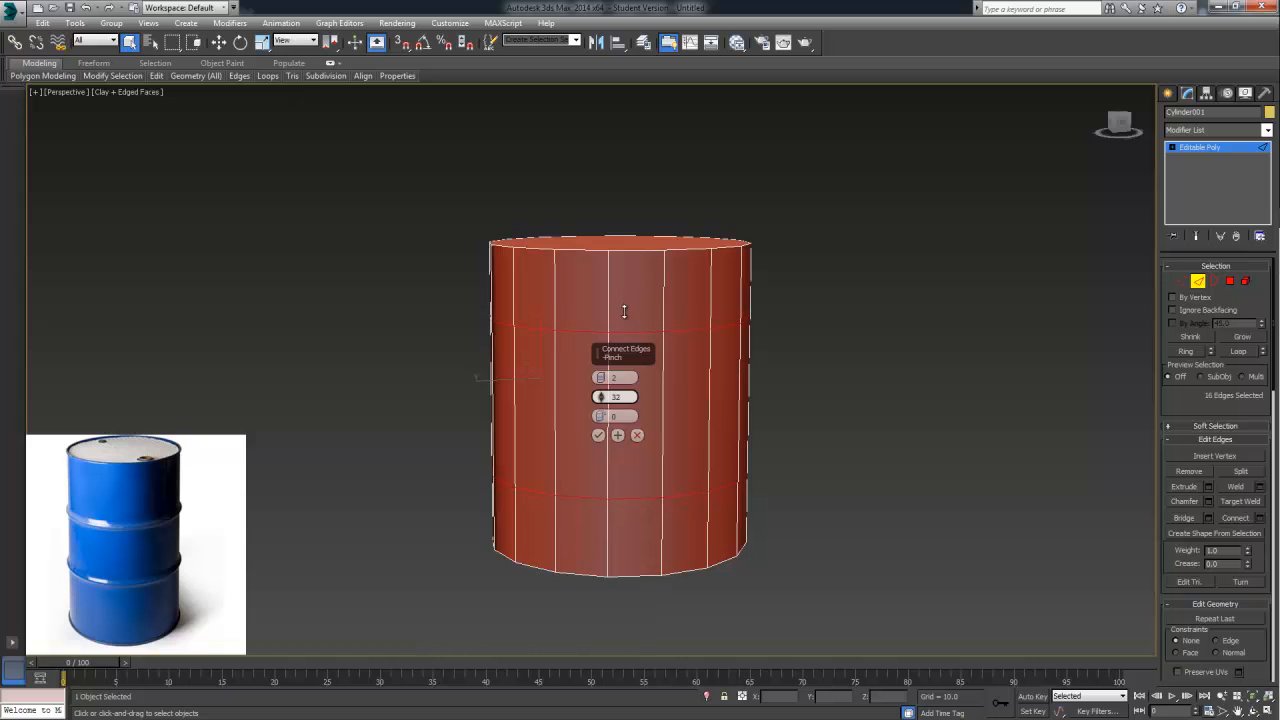
middle_click_drag(780, 337, 863, 337, "alt")
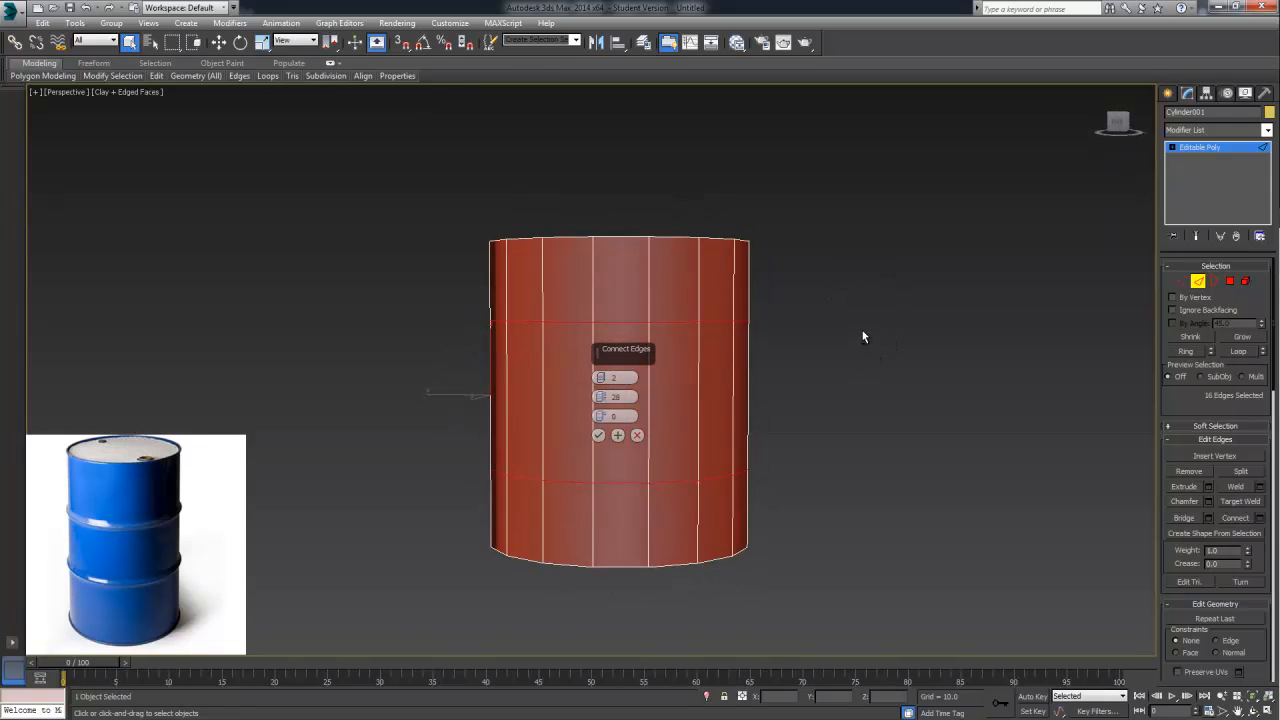
left_click_drag(600, 398, 601, 397)
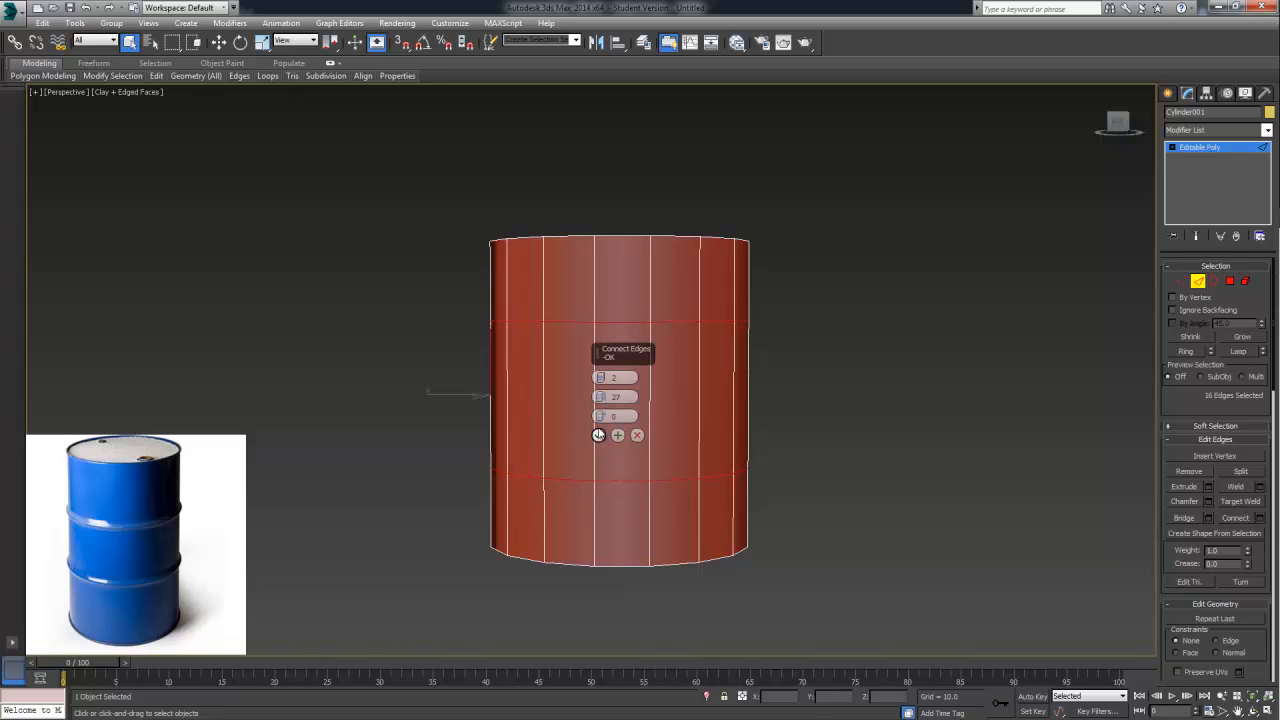
left_click(598, 436)
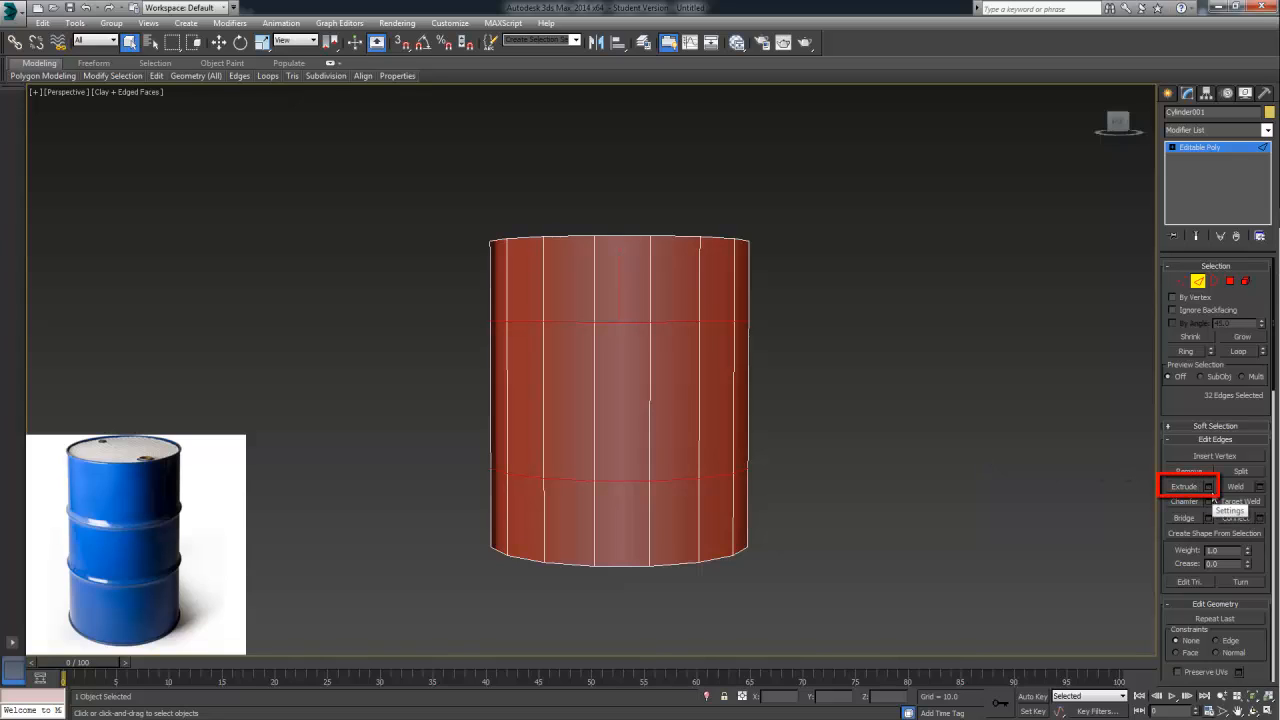
Extrude the two new horizontal edge loops into ribs with a height of about 1.68 and a width of about 5.55, and leave Edge level
left_click(1209, 487)
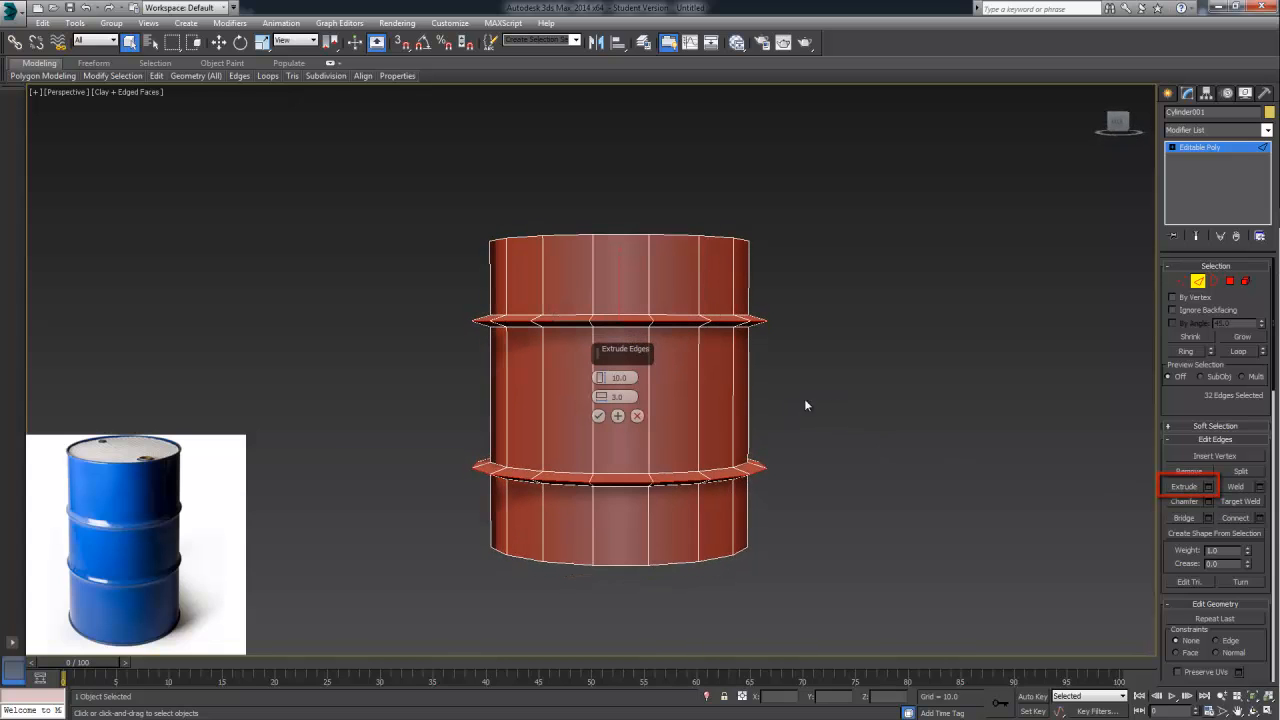
mouse_move(602, 381)
left_mouse_down()
mouse_move(601, 430)
mouse_move(601, 367)
mouse_move(601, 387)
left_mouse_up()
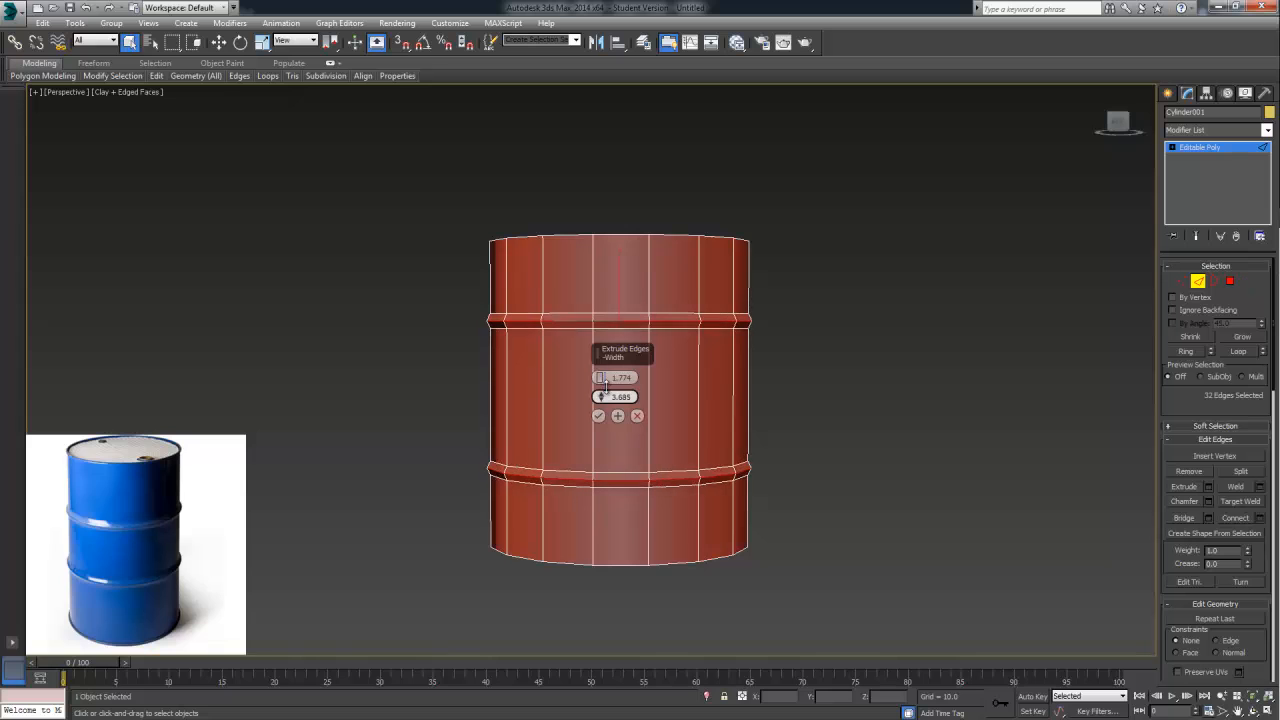
middle_click_drag(681, 377, 890, 372, "alt")
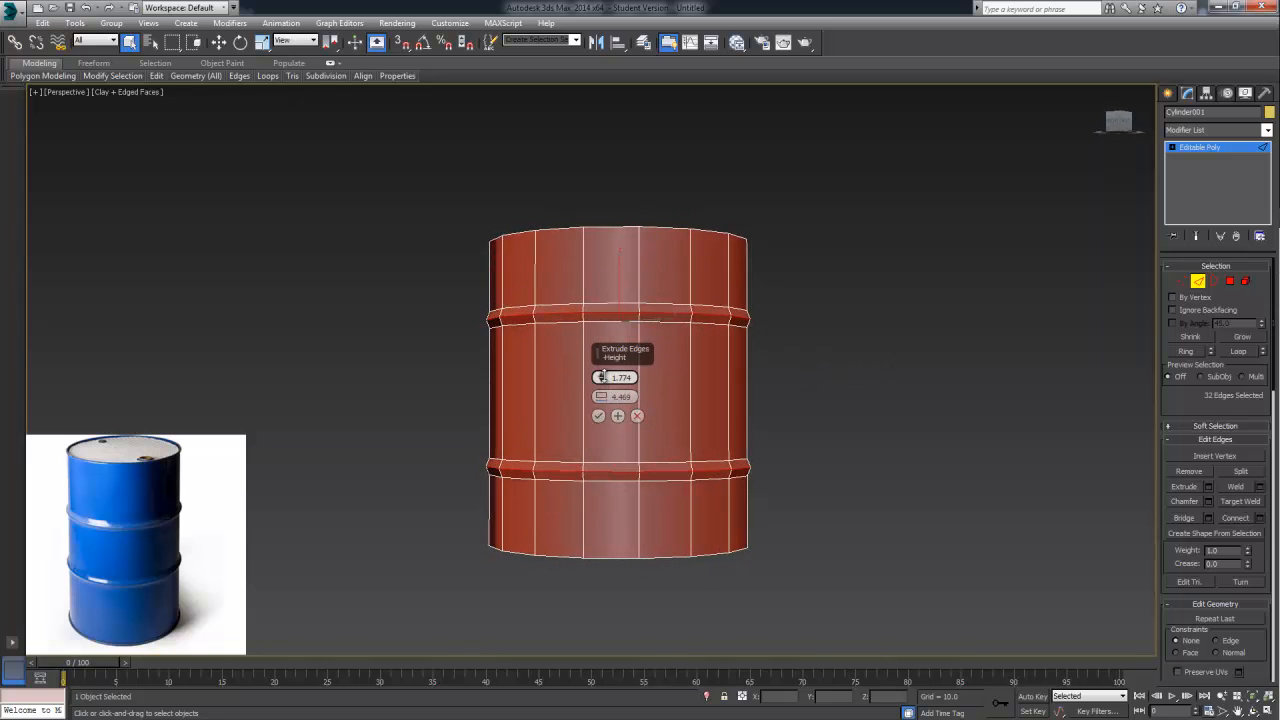
mouse_move(600, 377)
left_mouse_down()
mouse_move(611, 388)
mouse_move(610, 329)
mouse_move(622, 341)
mouse_move(617, 388)
left_mouse_up()
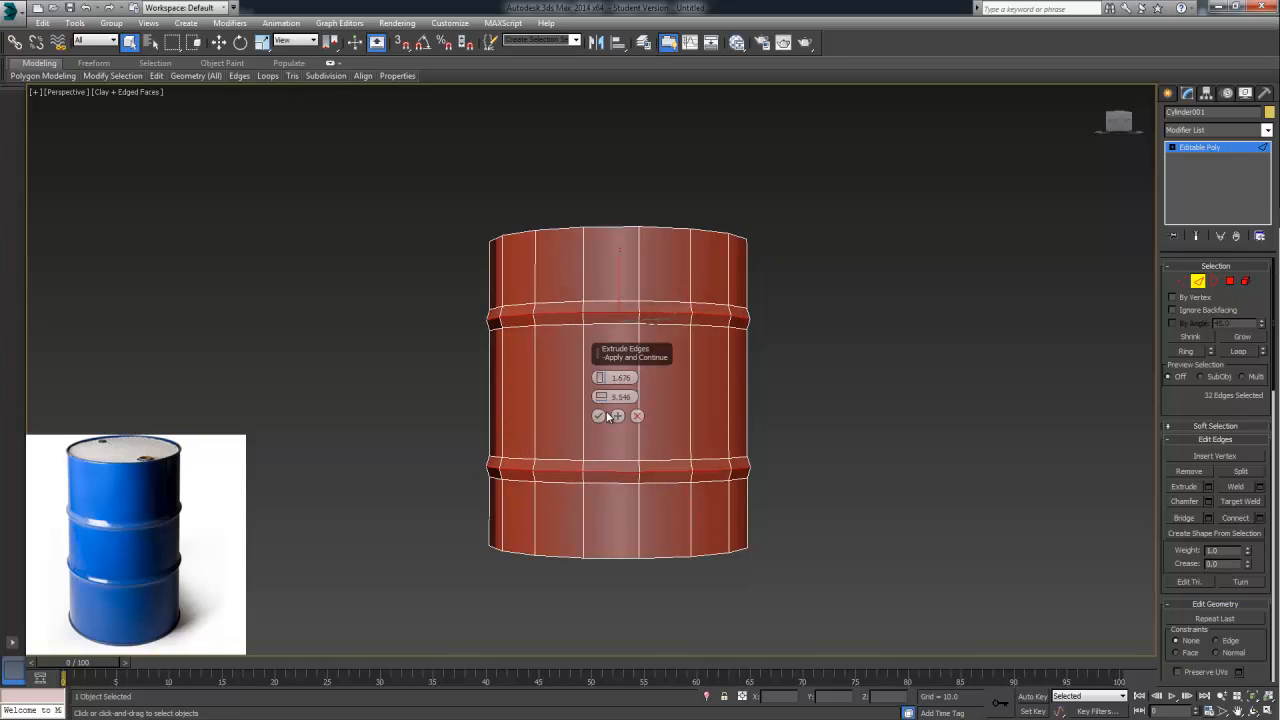
left_click(598, 415)
left_click(1197, 282)
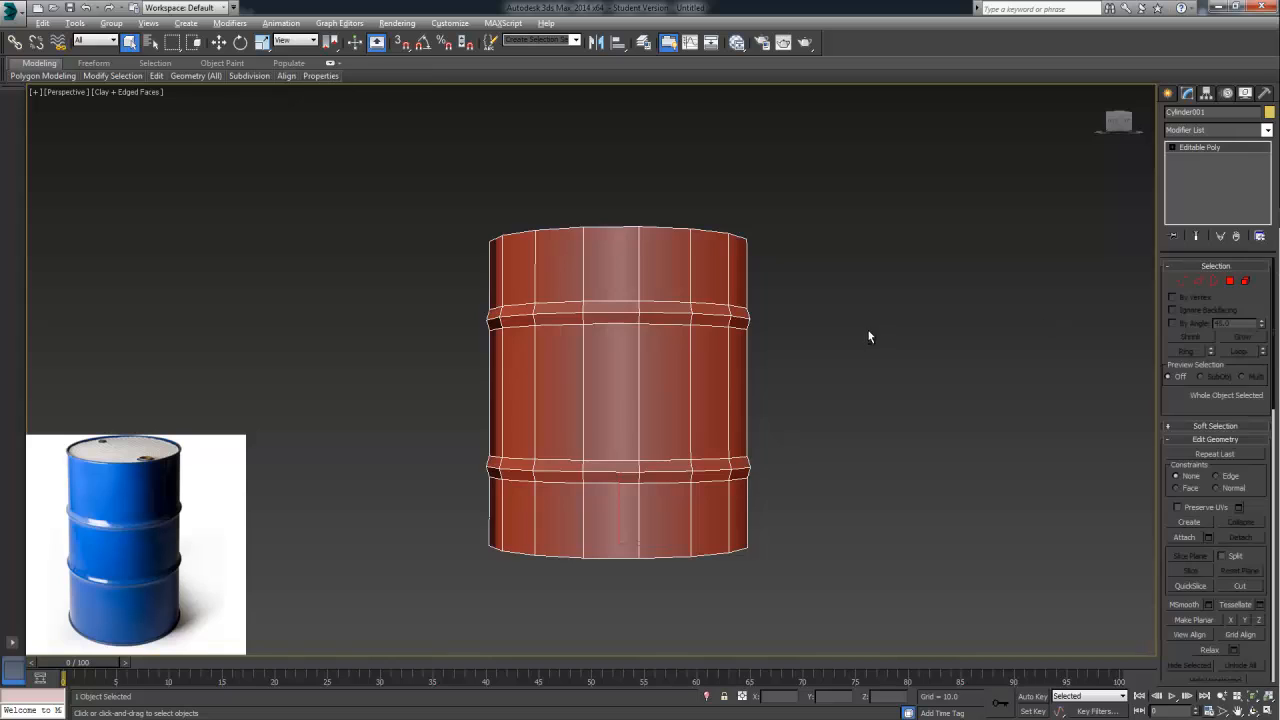
middle_click_drag(869, 334, 877, 360, "alt")
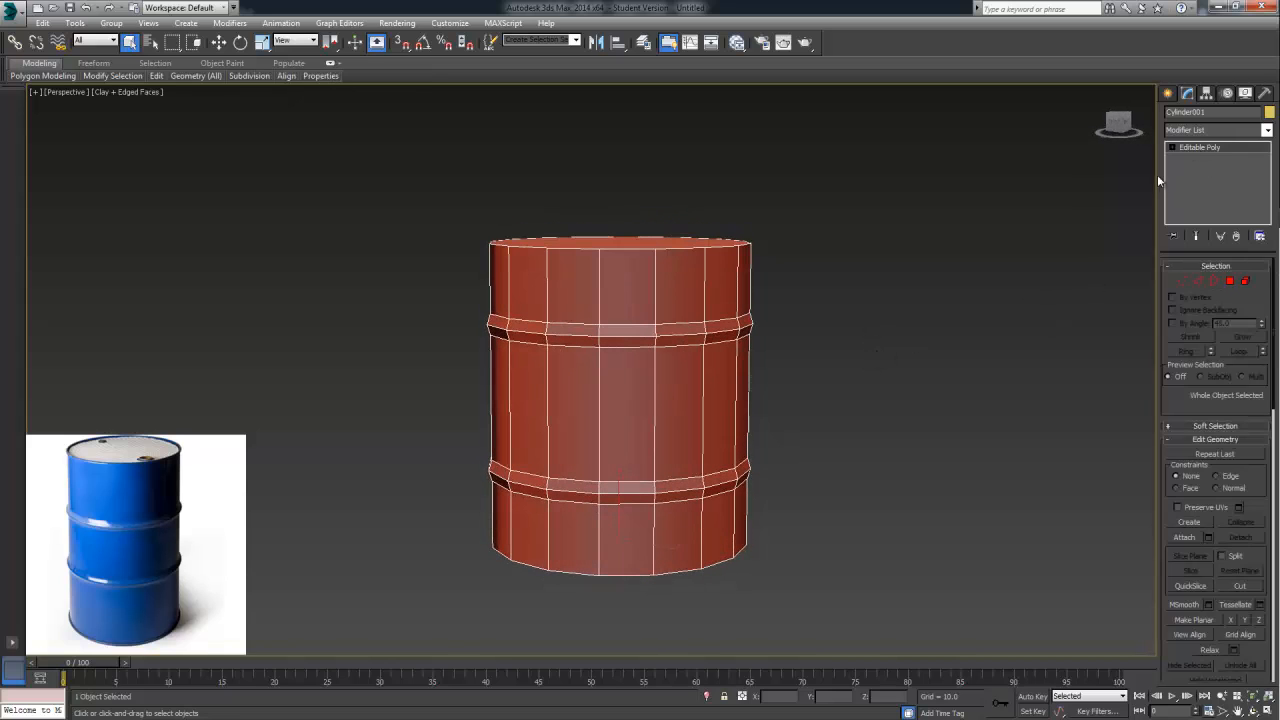
middle_click_drag(680, 287, 746, 379, "alt")
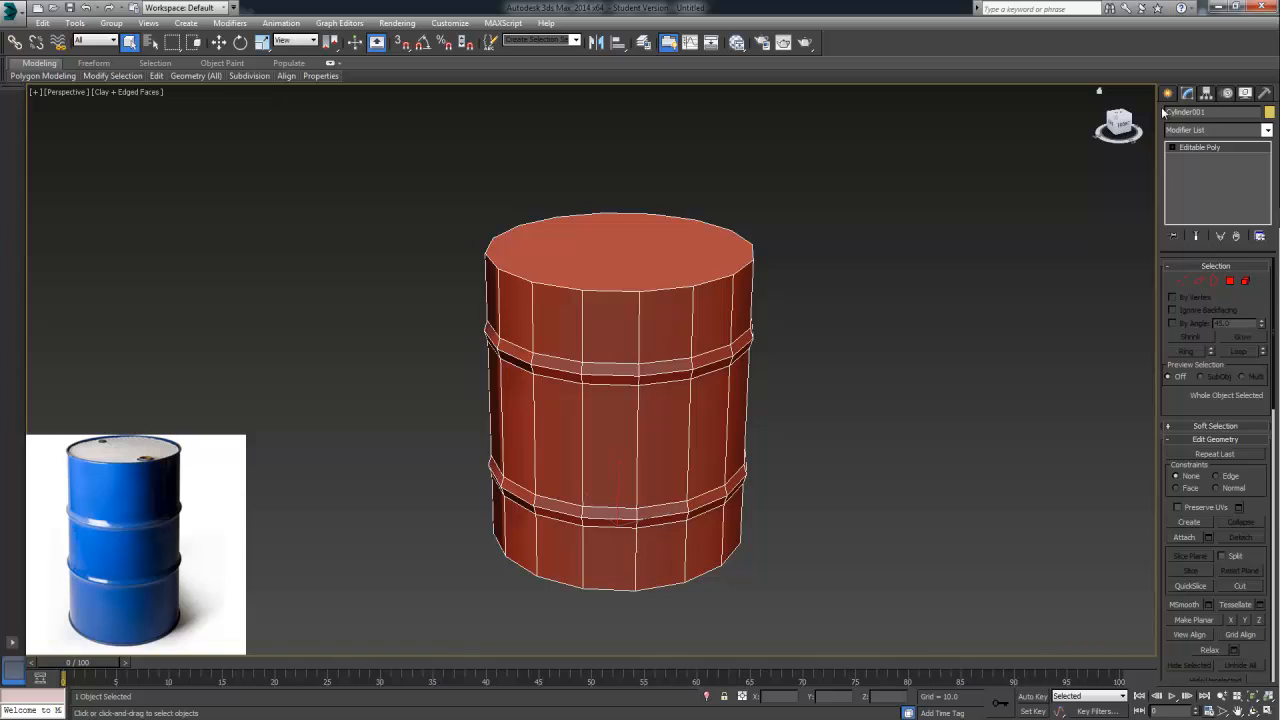
left_click(1204, 283)
left_click(1200, 283)
left_click(1169, 93)
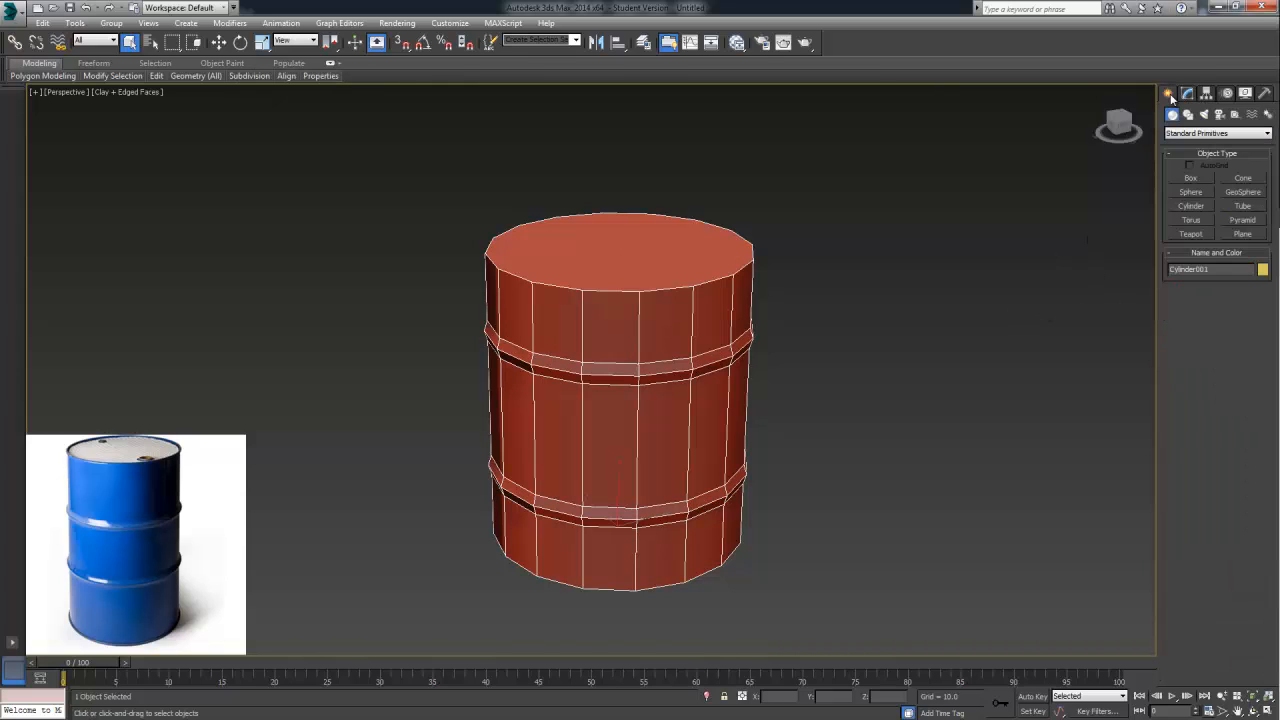
left_click(1187, 93)
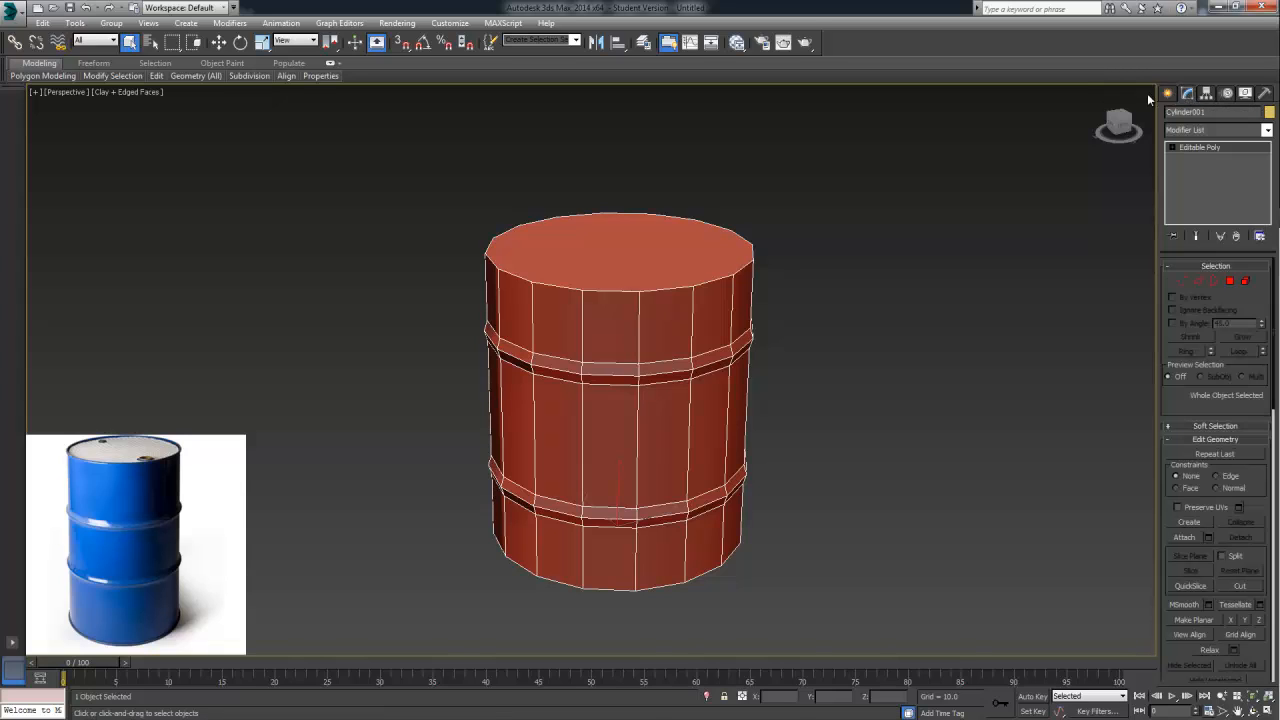
Scale the whole barrel down in X and Y to about 80 percent, keeping its height
left_click(262, 43)
middle_click_drag(740, 496, 757, 549, "alt")
mouse_move(608, 492)
left_mouse_down()
mouse_move(612, 440)
mouse_move(612, 487)
left_mouse_up()
middle_click_drag(709, 472, 759, 387, "alt")
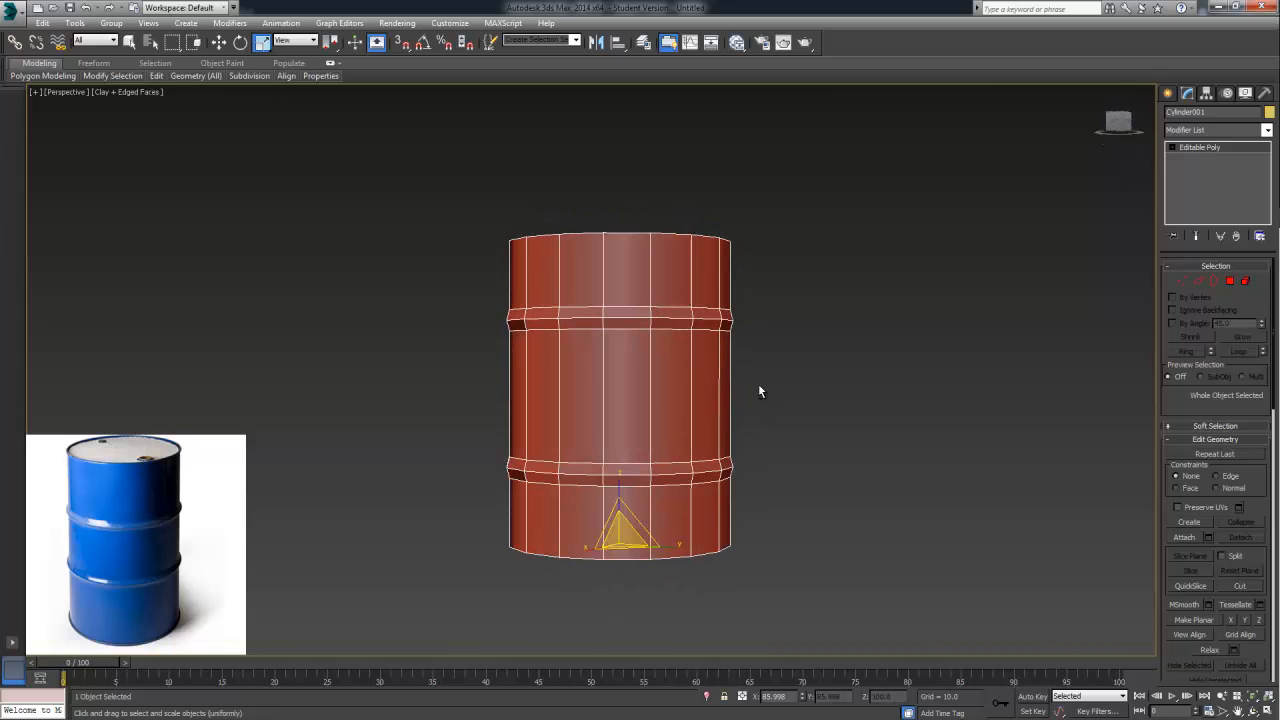
mouse_move(622, 548)
left_mouse_down()
mouse_move(619, 538)
mouse_move(624, 547)
left_mouse_up()
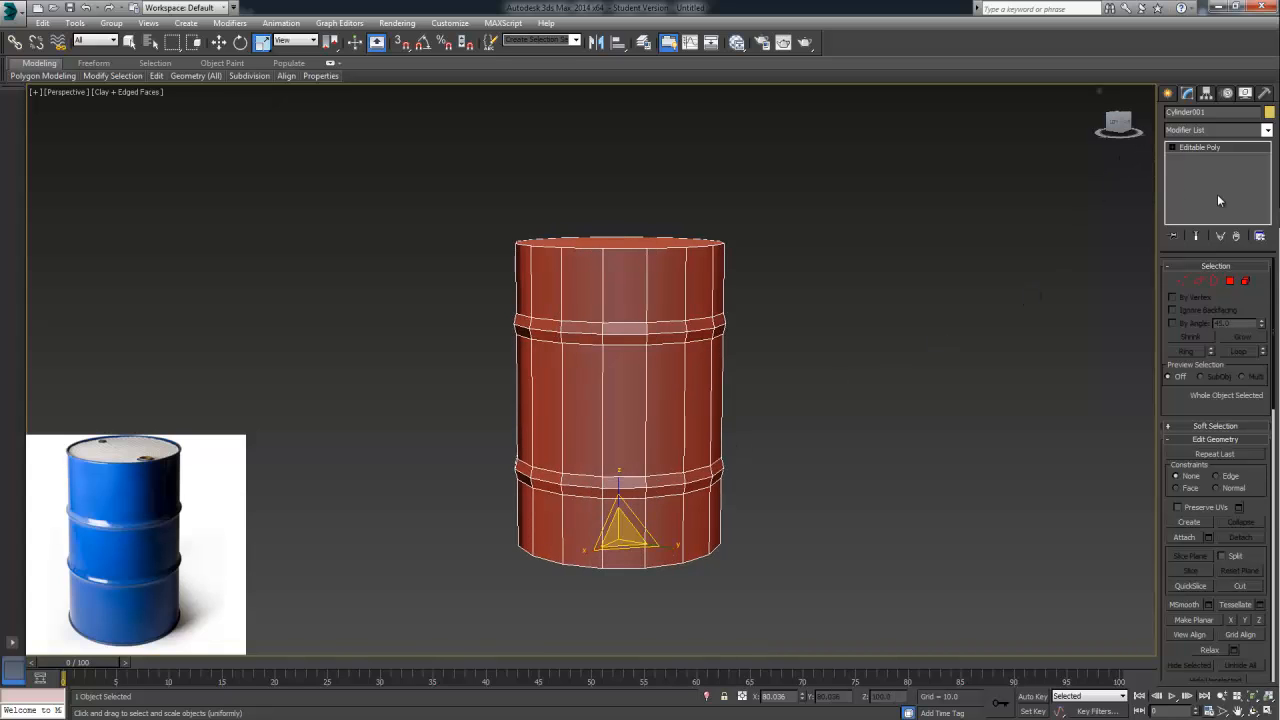
Select the barrel's top cap polygon at Polygon level and inset it by about 4.13 to form a rim
middle_click_drag(906, 280, 843, 340, "alt")
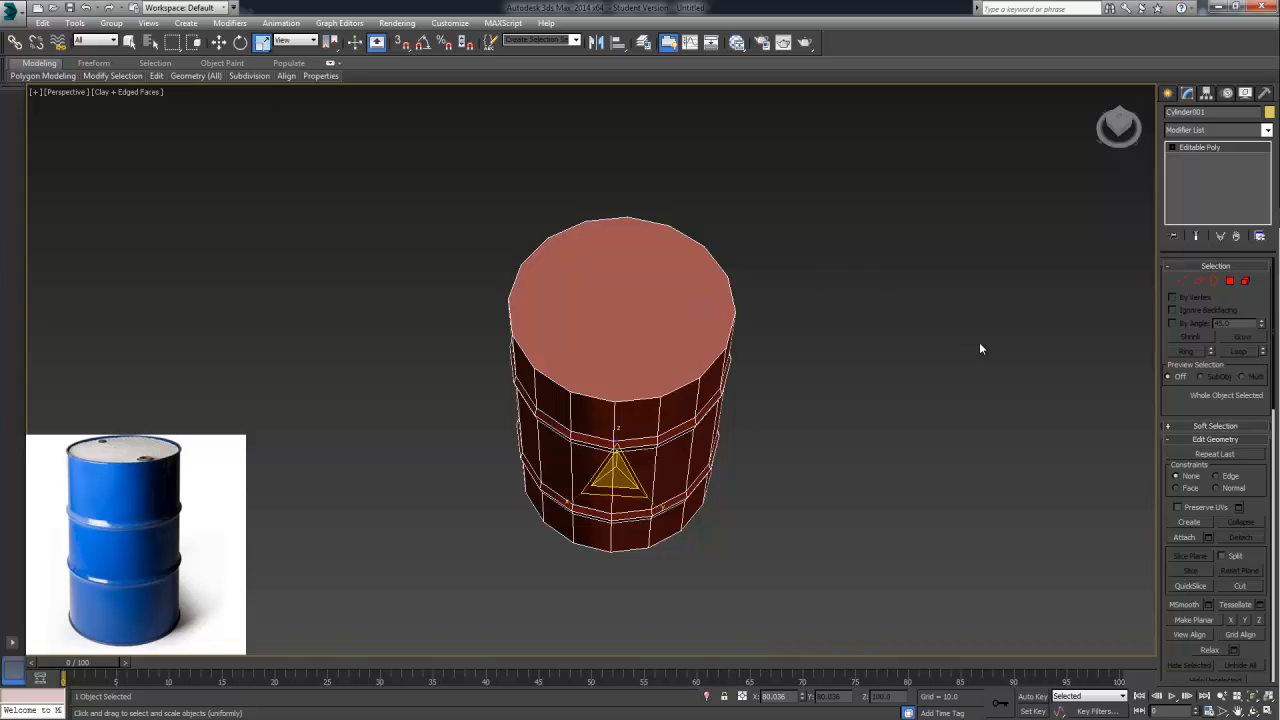
left_click(1230, 281)
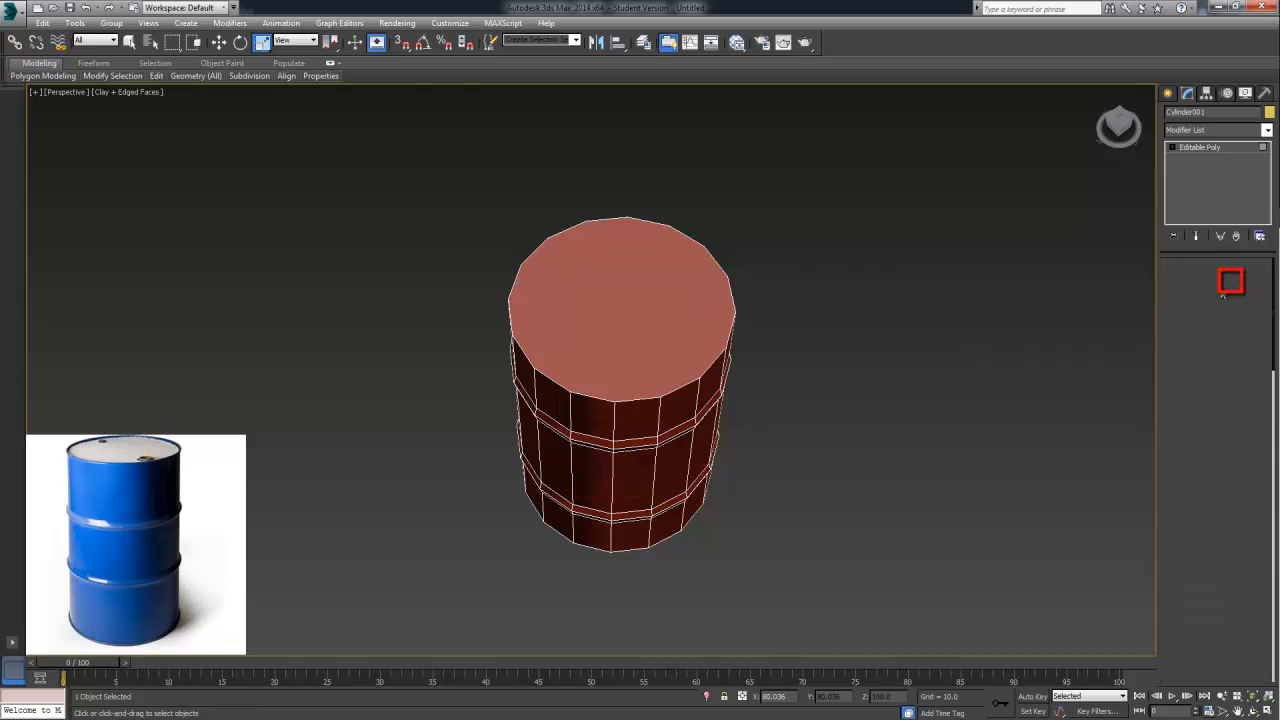
middle_click_drag(843, 337, 875, 301, "alt")
left_click(666, 266)
middle_click_drag(760, 329, 771, 286, "alt")
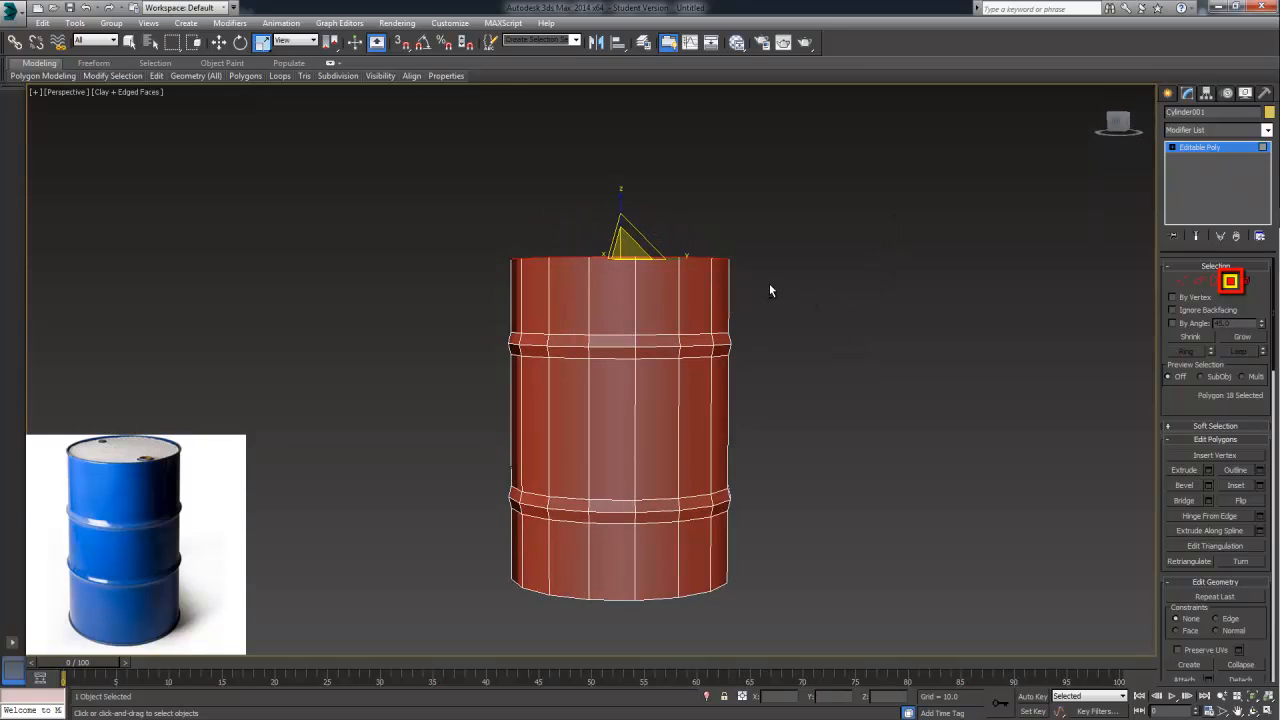
middle_click_drag(685, 425, 903, 497, "alt")
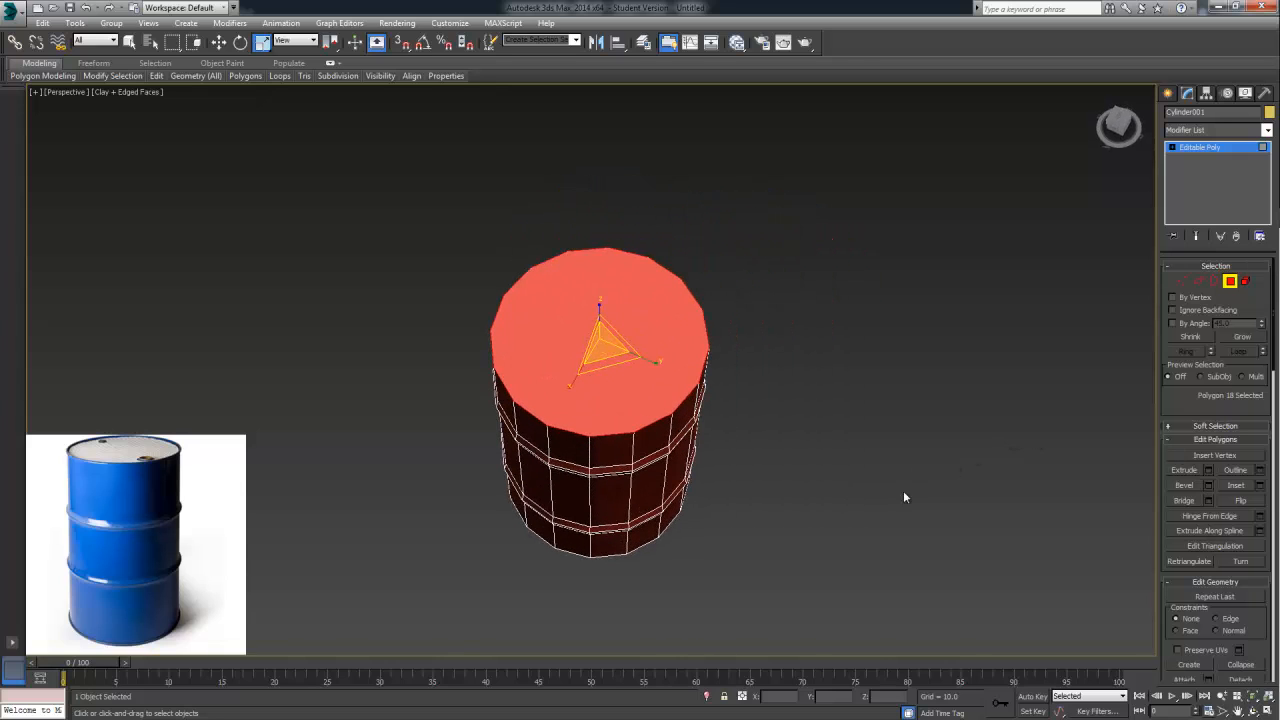
left_click(1260, 486)
left_click_drag(601, 399, 603, 376)
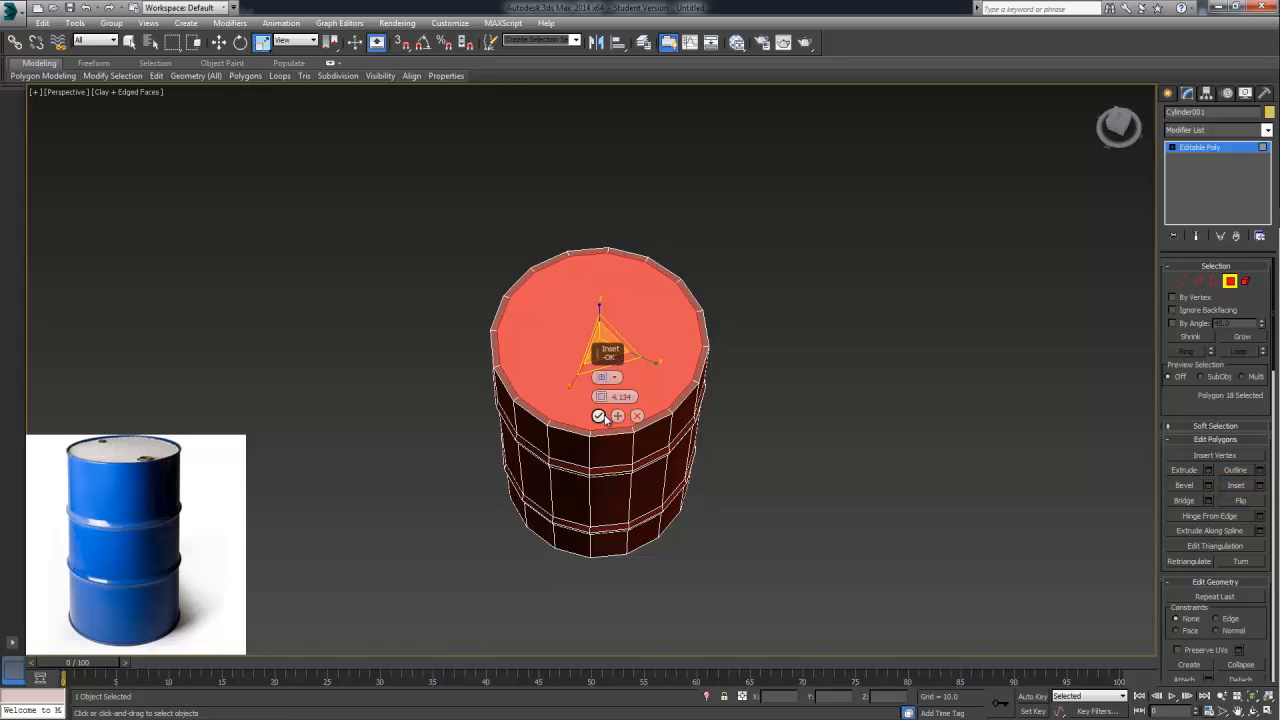
left_click(599, 416)
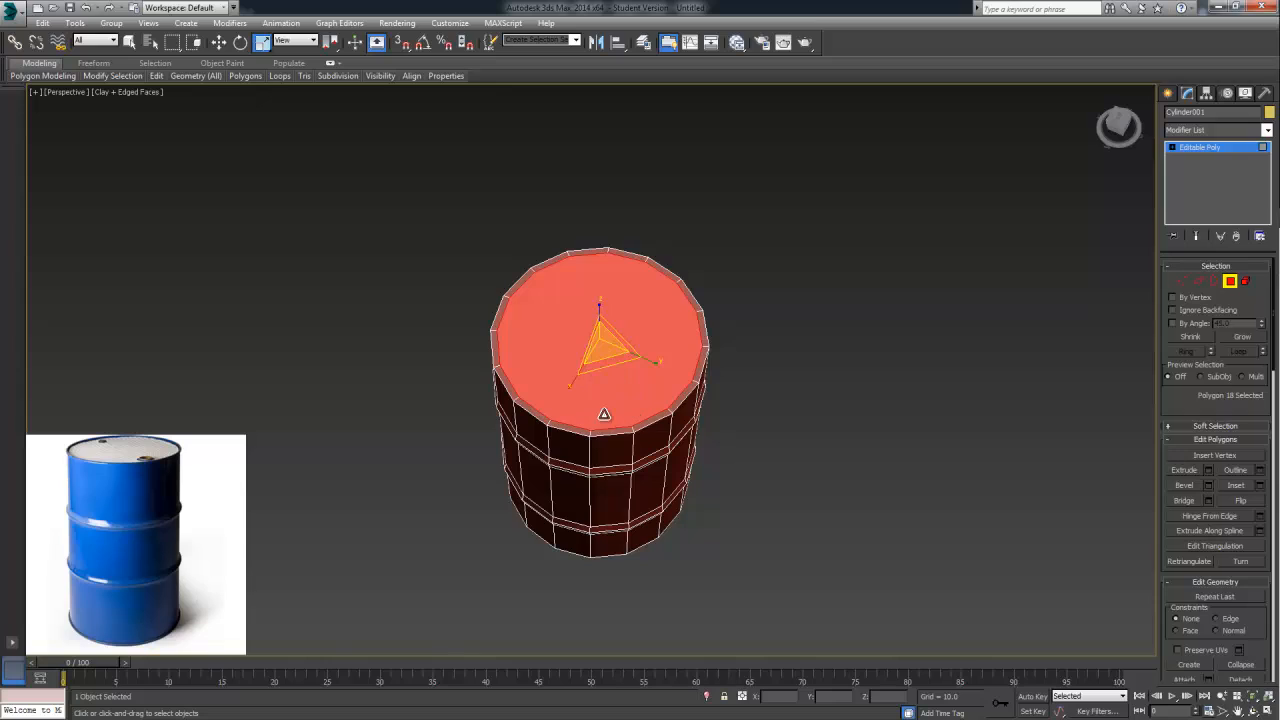
Extrude the inset top polygon downward with a negative height to recess the lid below the rim
left_click(1209, 472)
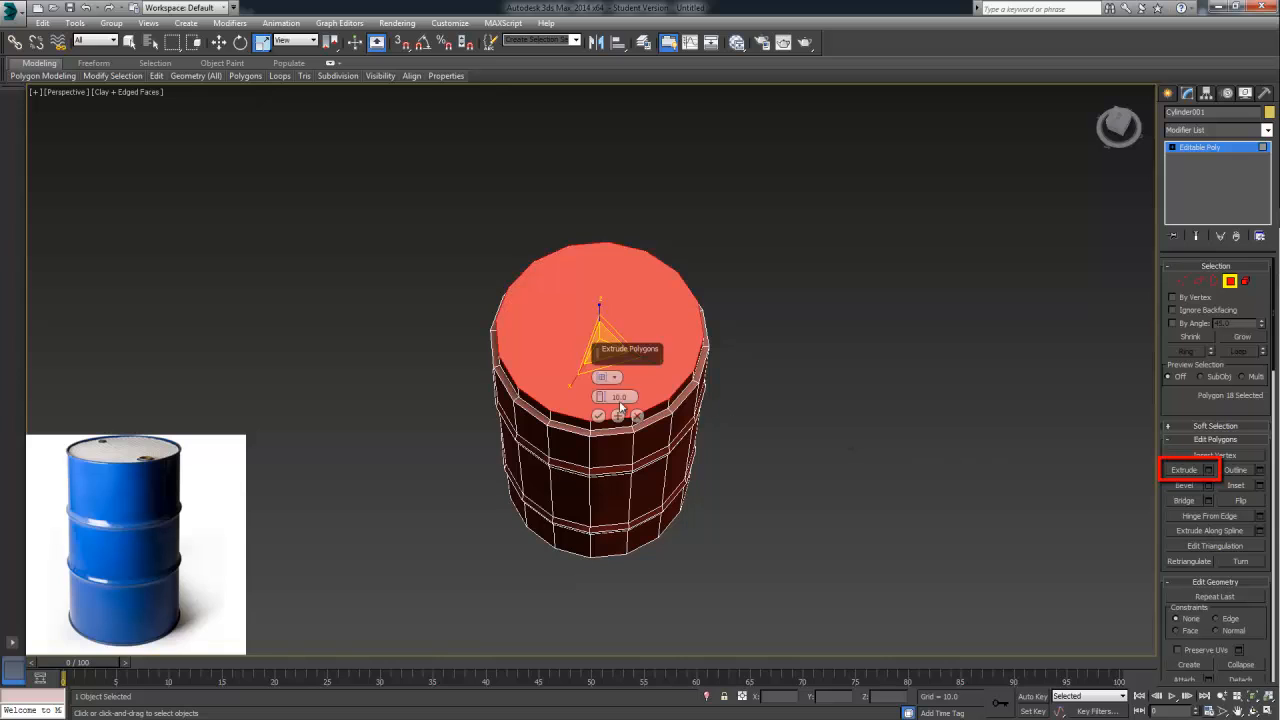
left_click_drag(600, 406, 591, 511)
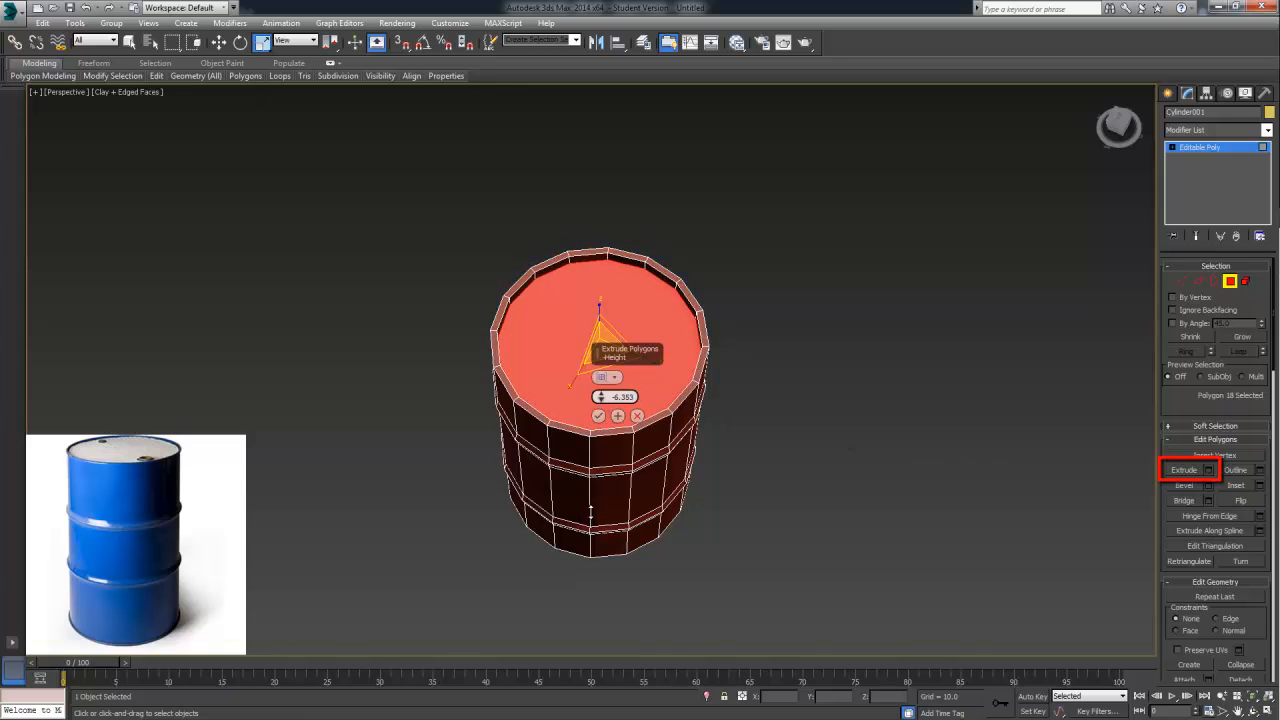
middle_click_drag(591, 483, 600, 400, "alt")
left_click_drag(601, 391, 601, 390)
mouse_move(686, 399)
middle_mouse_down("alt")
mouse_move(679, 433)
mouse_move(680, 418)
mouse_move(638, 435)
mouse_move(774, 444)
mouse_move(711, 457)
mouse_move(730, 452)
middle_mouse_up("alt")
left_click(599, 417)
Inset the recessed lid polygon by about 55.8, leaving a small polygon at the lid's centre
left_click(1261, 486)
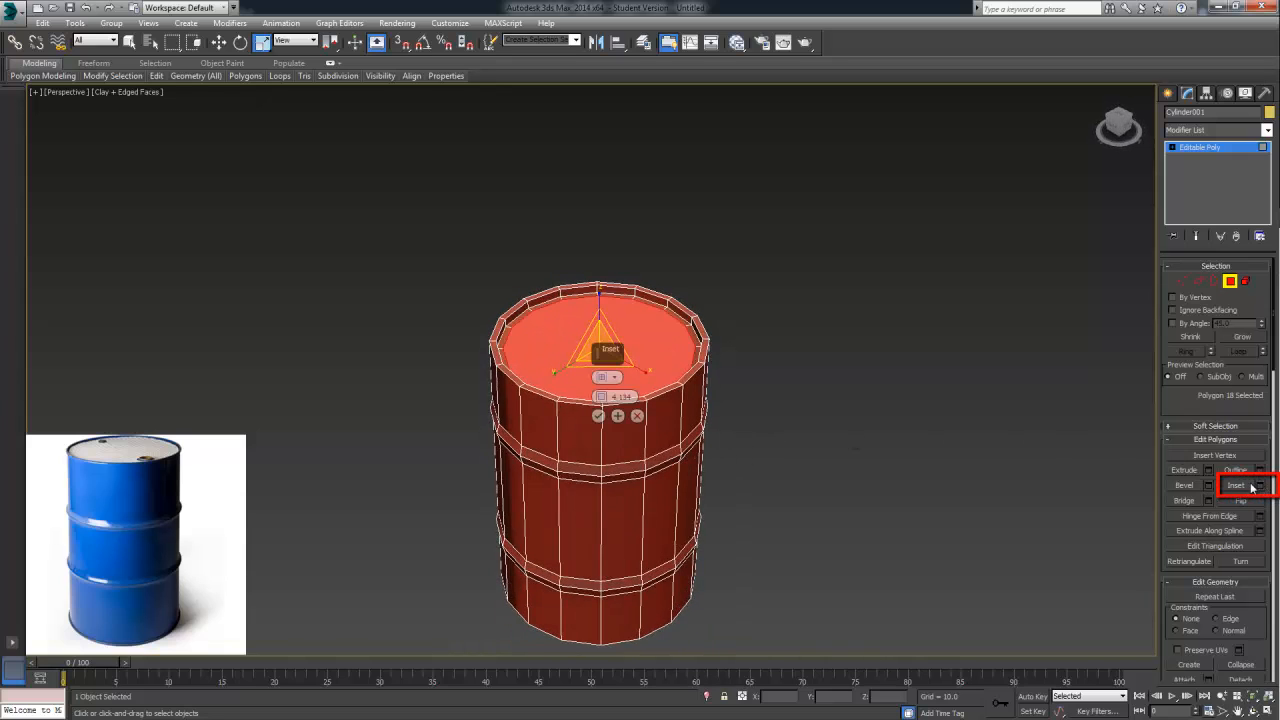
middle_click_drag(805, 417, 770, 447, "alt")
left_click_drag(601, 397, 706, 28)
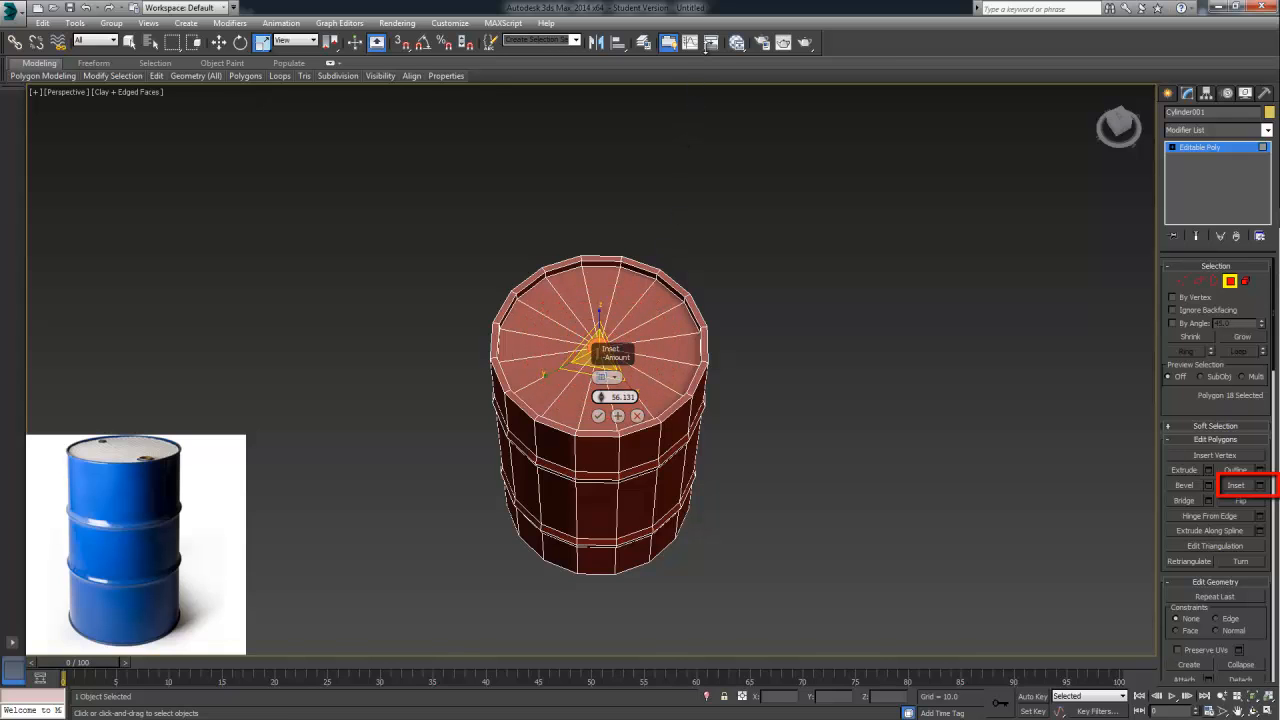
middle_click_drag(691, 201, 672, 173, "alt")
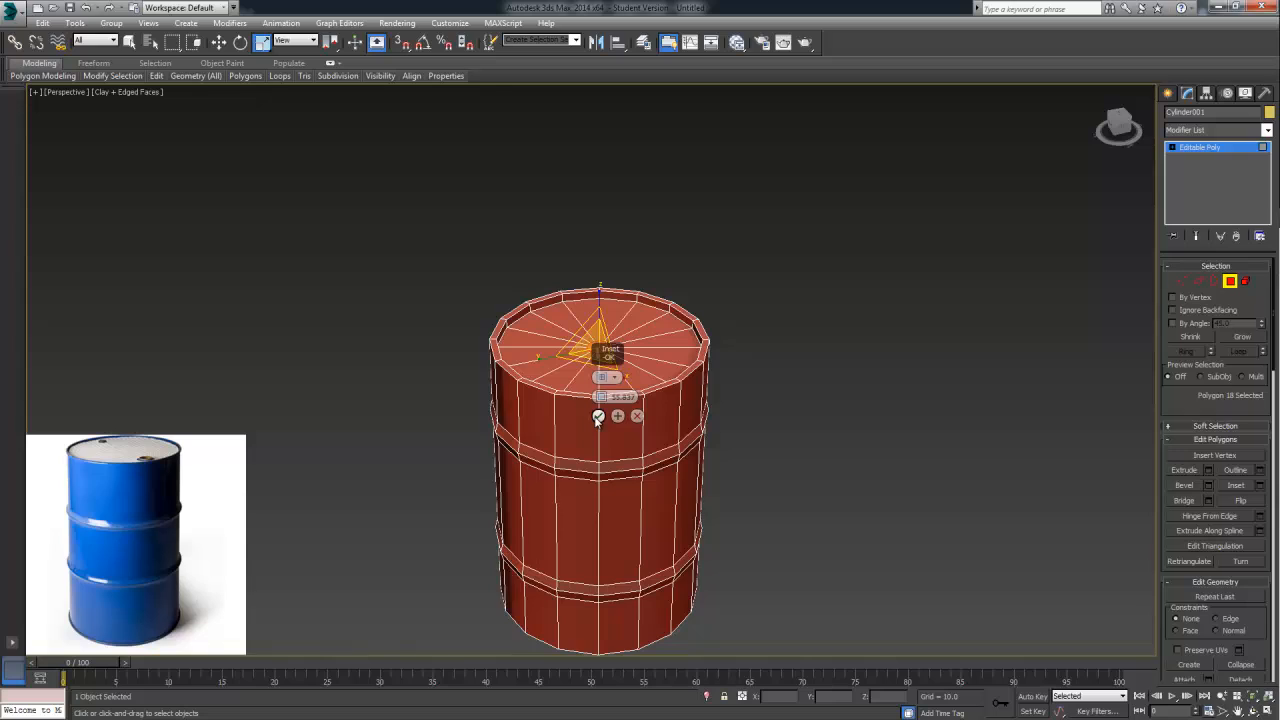
left_click(597, 416)
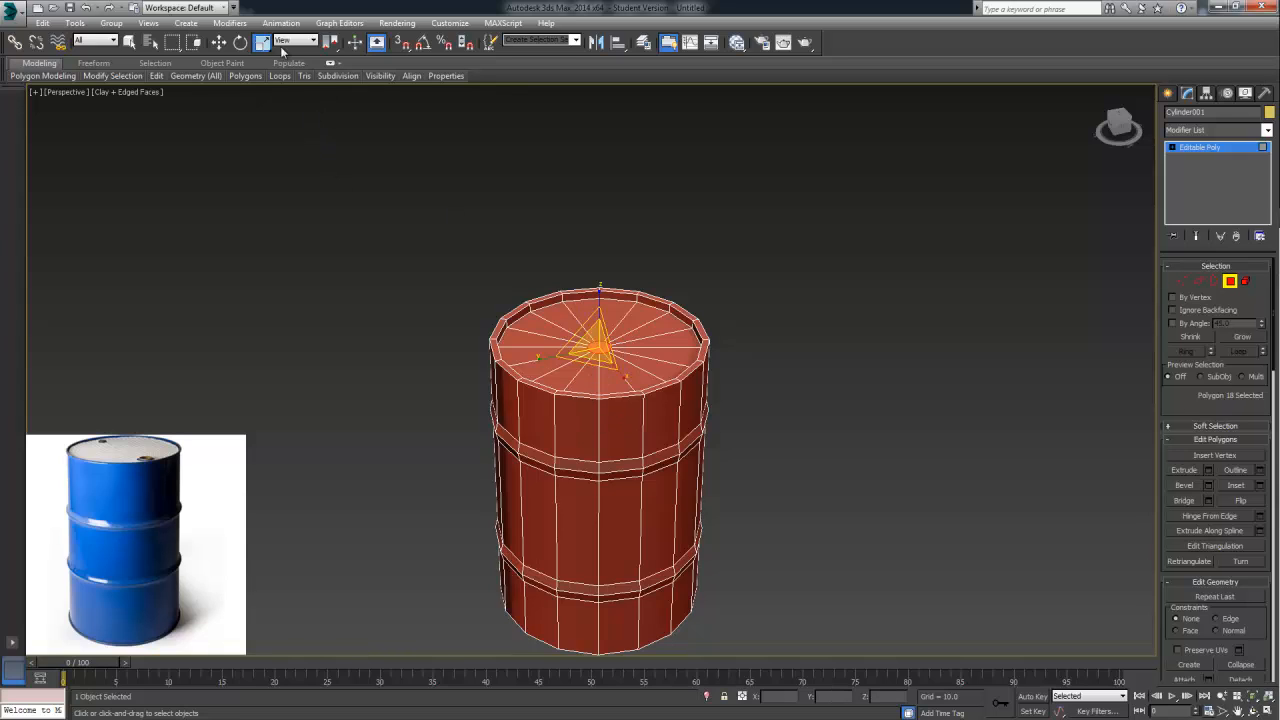
Move the small centre polygon across the lid toward the rim, to about X -14.2, Y -33.2
left_click(221, 42)
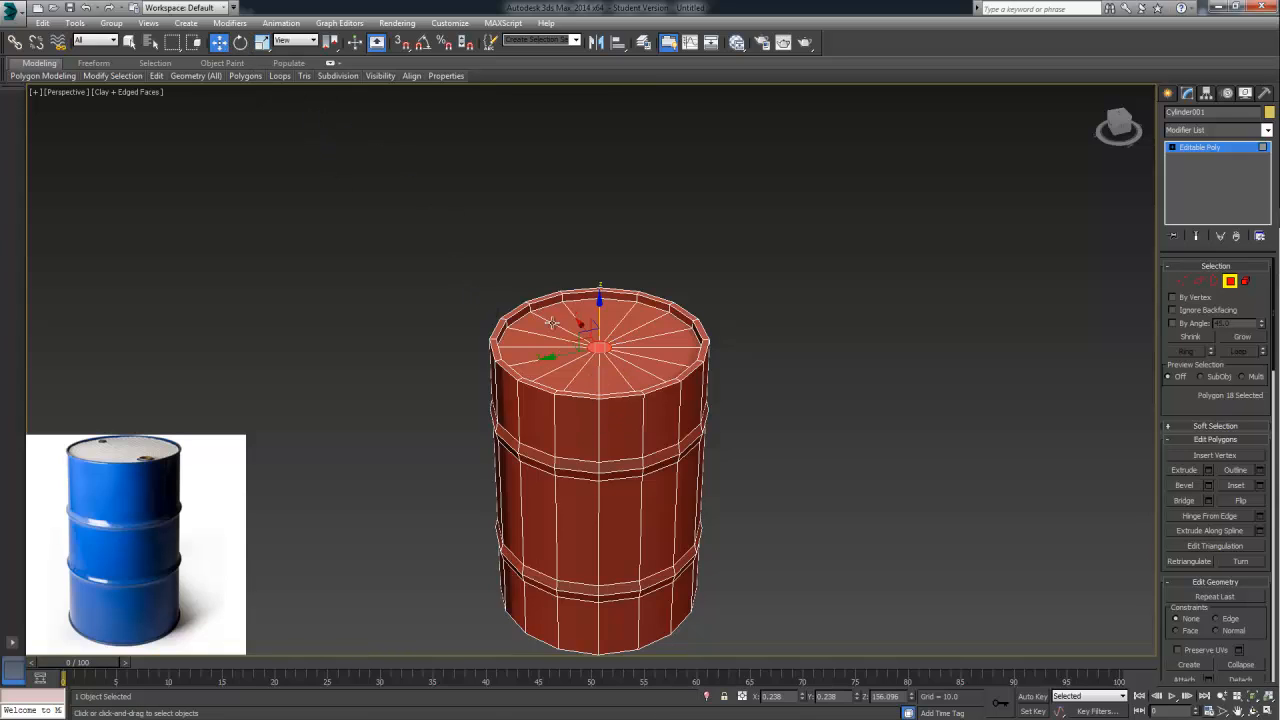
middle_click_drag(415, 336, 270, 145, "alt")
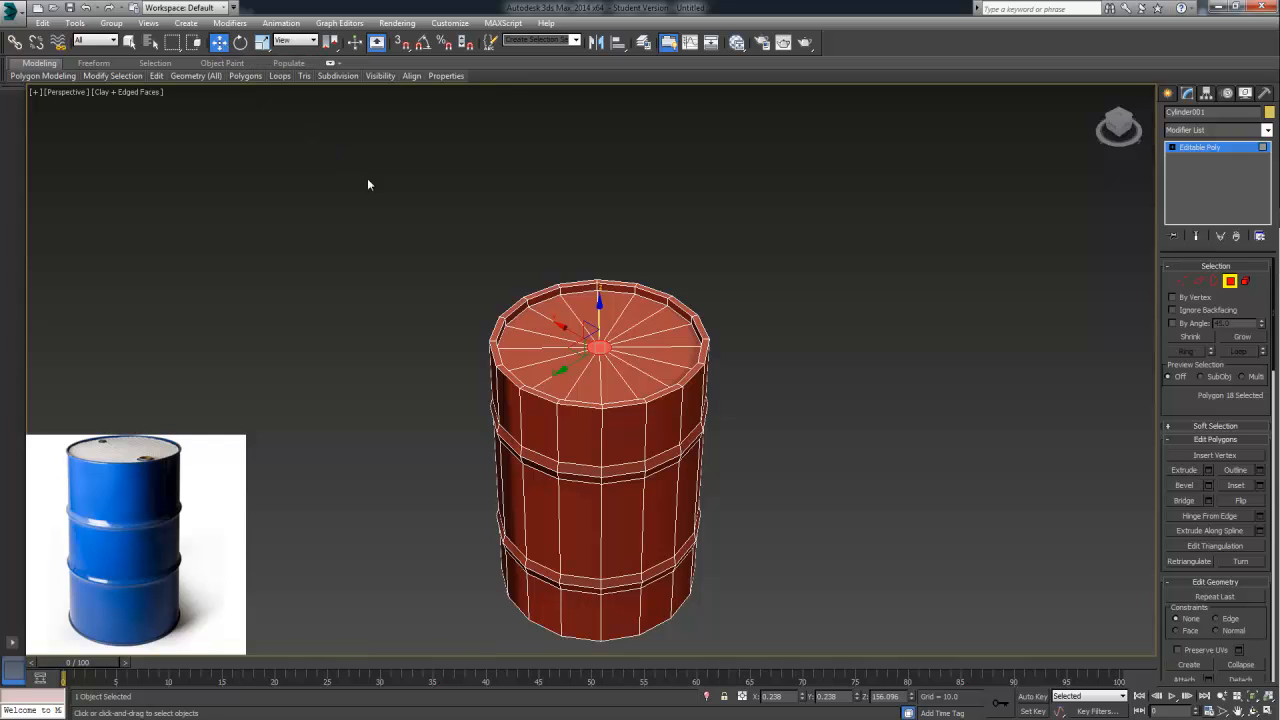
middle_click_drag(489, 262, 580, 346, "alt")
scroll(582, 346, "up", 3)
scroll(582, 346, "up", 4)
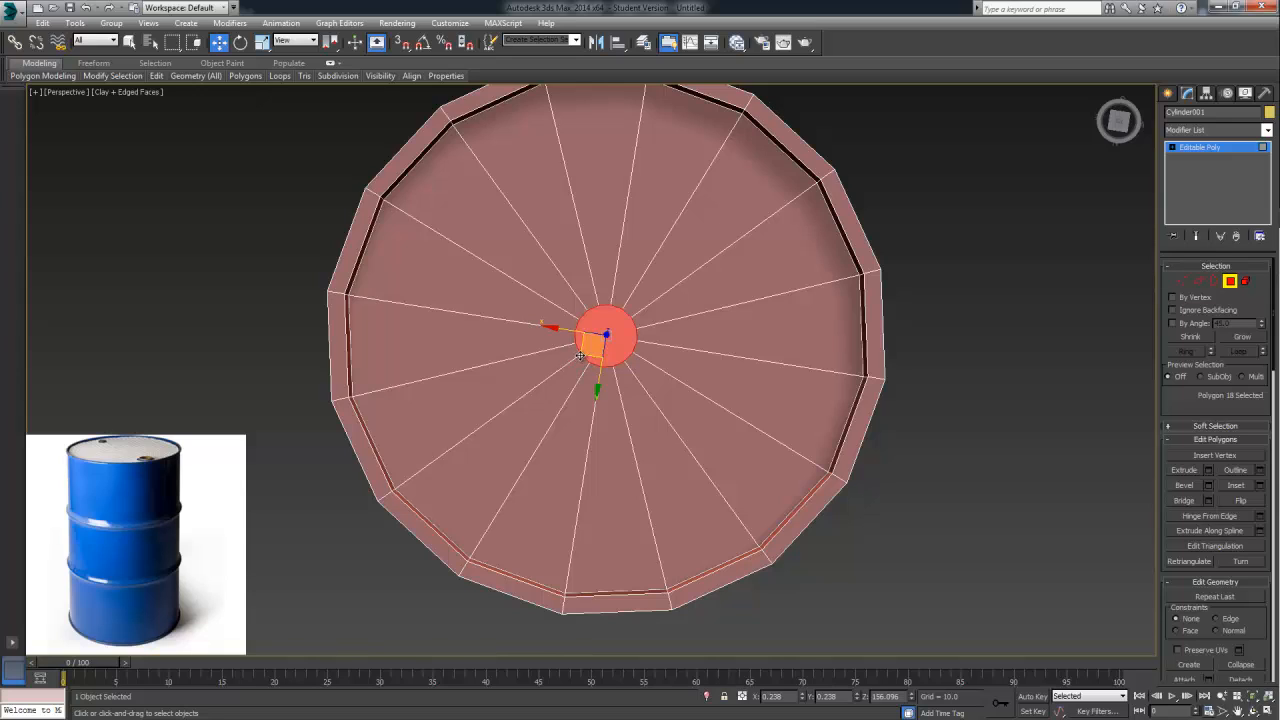
left_click_drag(585, 357, 681, 201)
mouse_move(681, 201)
middle_mouse_down("alt")
mouse_move(651, 180)
mouse_move(690, 190)
middle_mouse_up("alt")
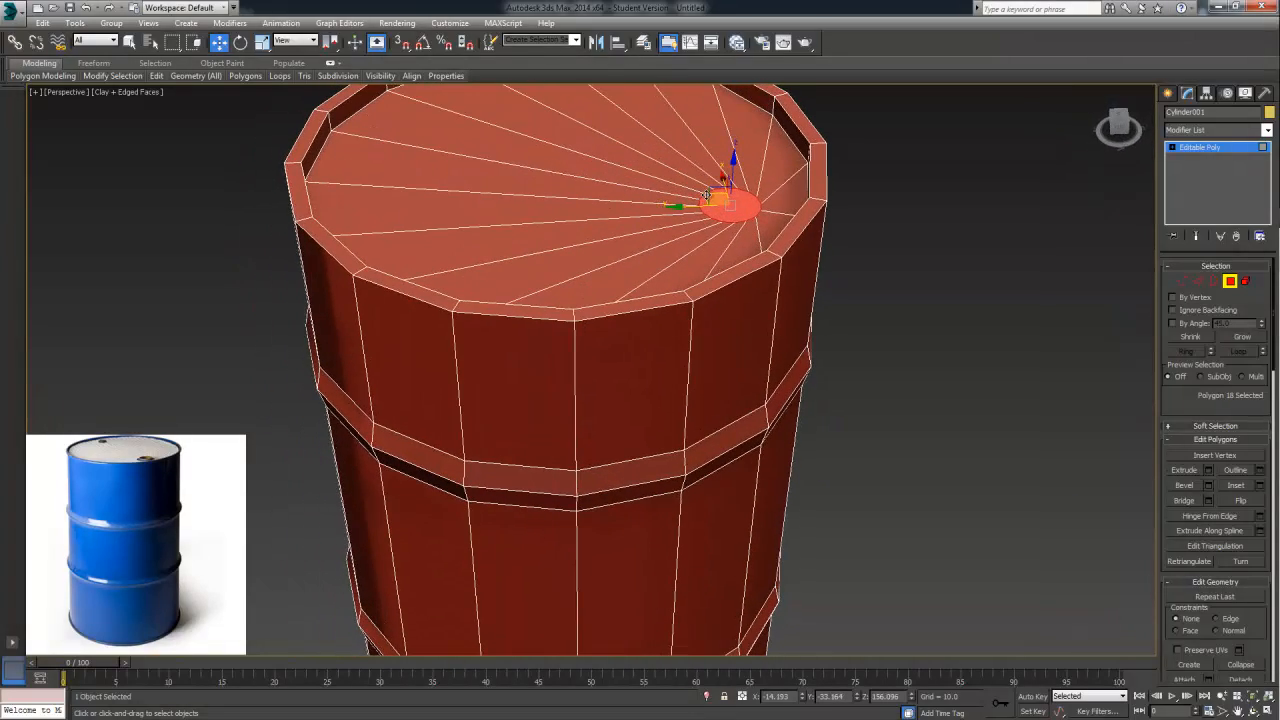
Extrude the small lid polygon upward by 5.103 to raise the drum's cap, and clear the polygon selection
scroll(707, 195, "down", 5)
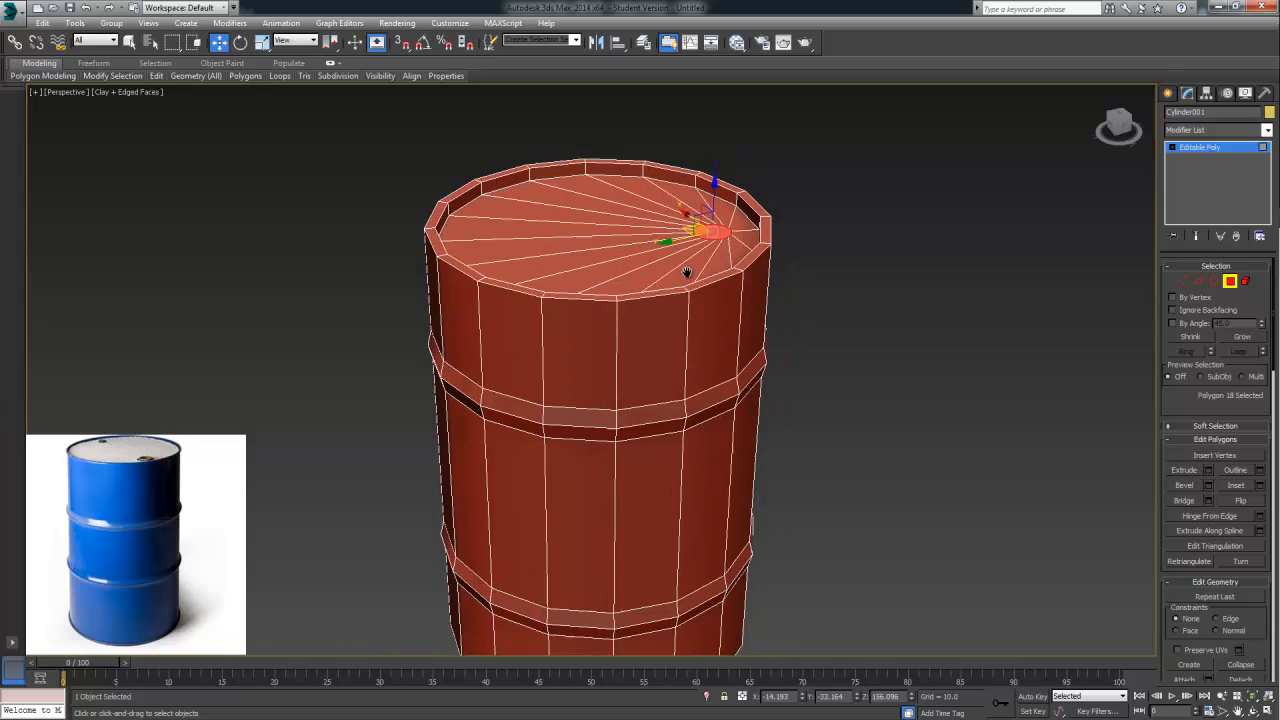
middle_click_drag(687, 272, 607, 297)
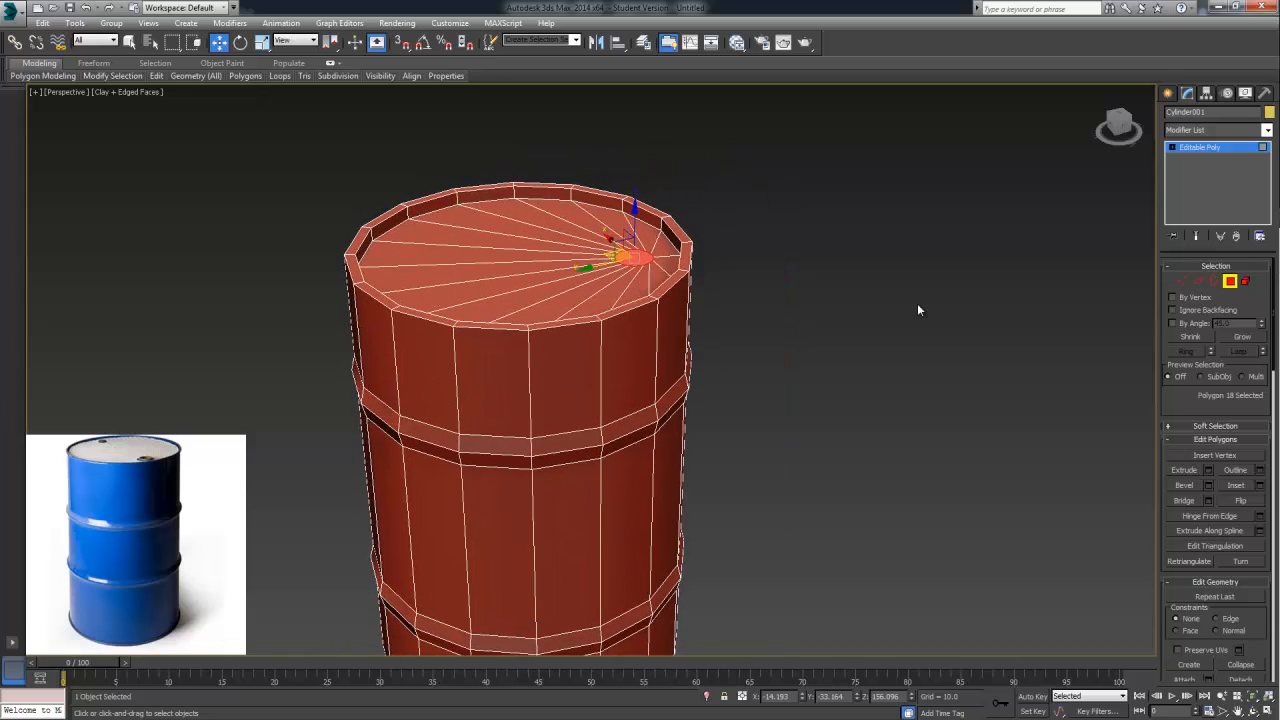
left_click(1208, 470)
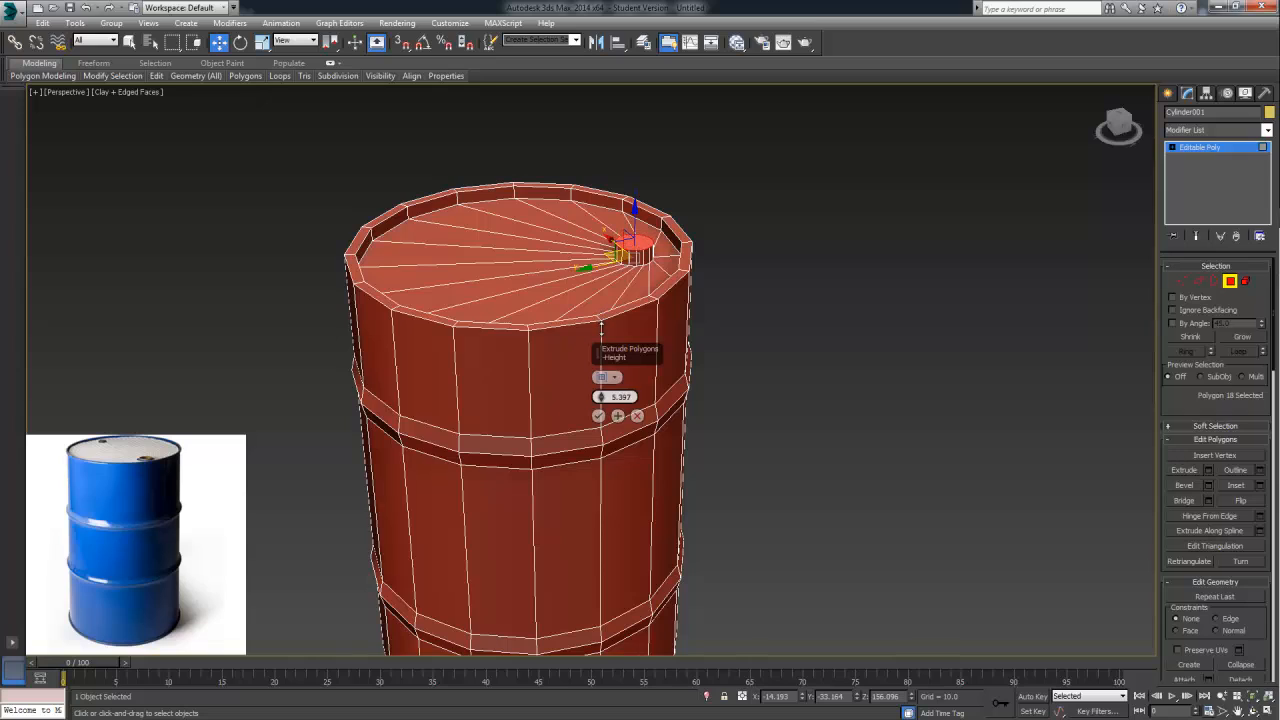
left_click(599, 416)
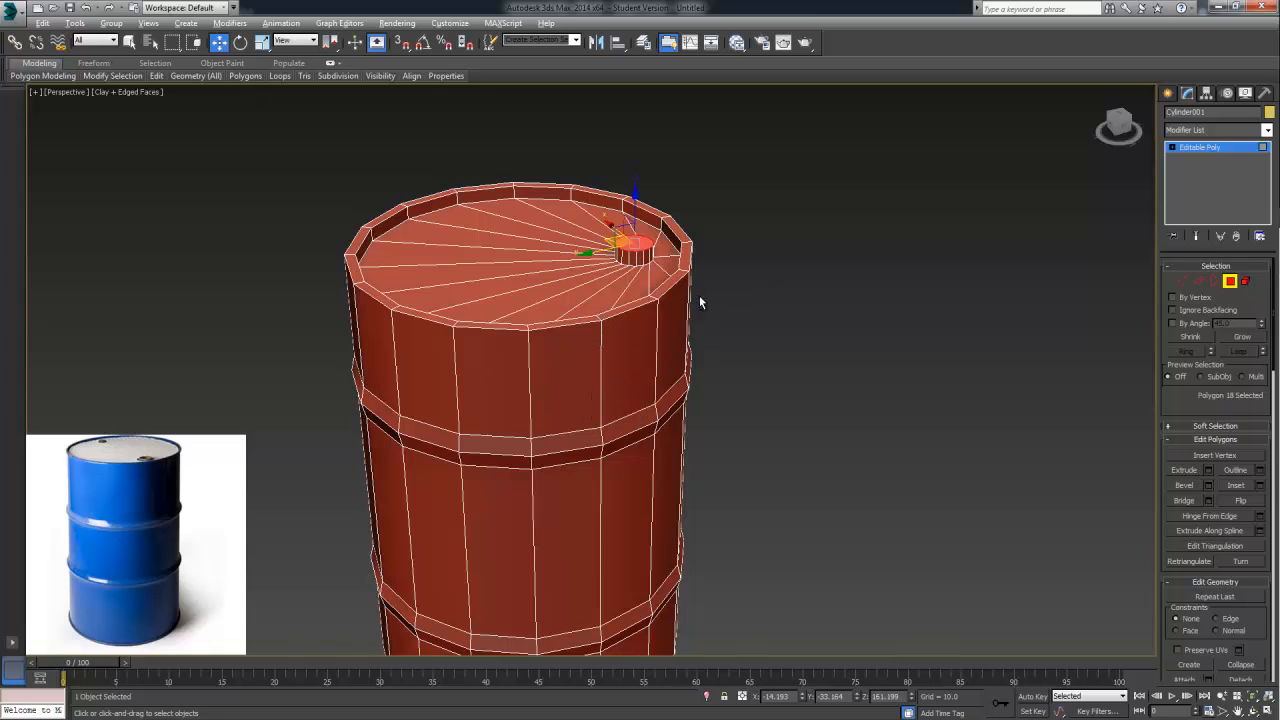
left_click(745, 309)
middle_click_drag(737, 394, 728, 378, "alt")
scroll(728, 378, "down", 5)
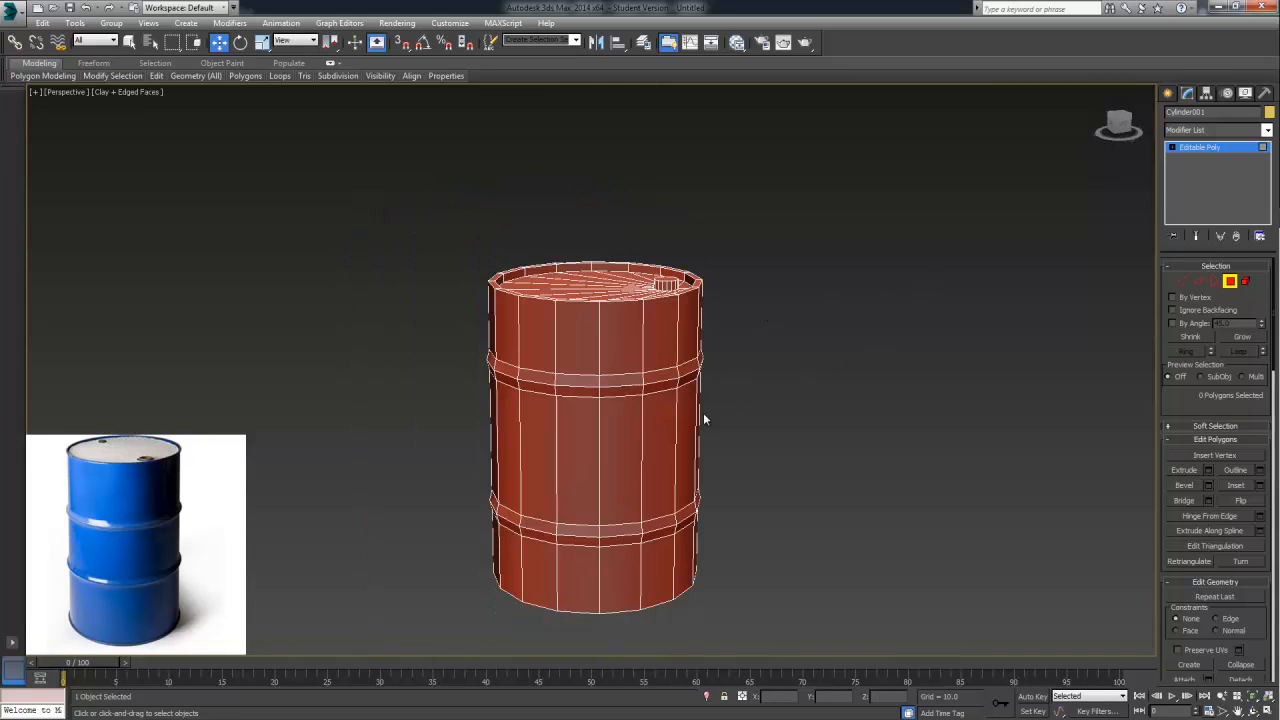
Delete the top polygon of the raised cap and the large polygon closing the bottom of the barrel
middle_click_drag(714, 449, 683, 491, "alt")
scroll(750, 429, "up", 7)
scroll(704, 511, "down", 8)
scroll(669, 534, "up", 3)
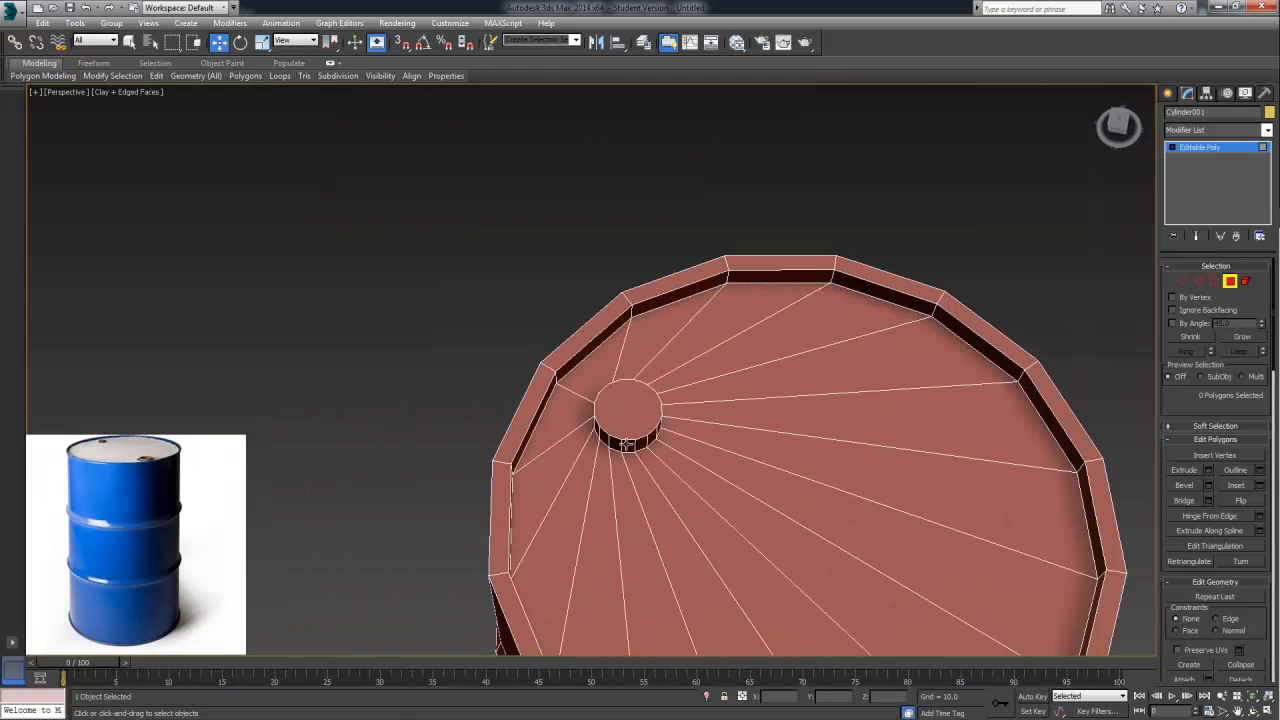
middle_click_drag(625, 443, 673, 455, "alt")
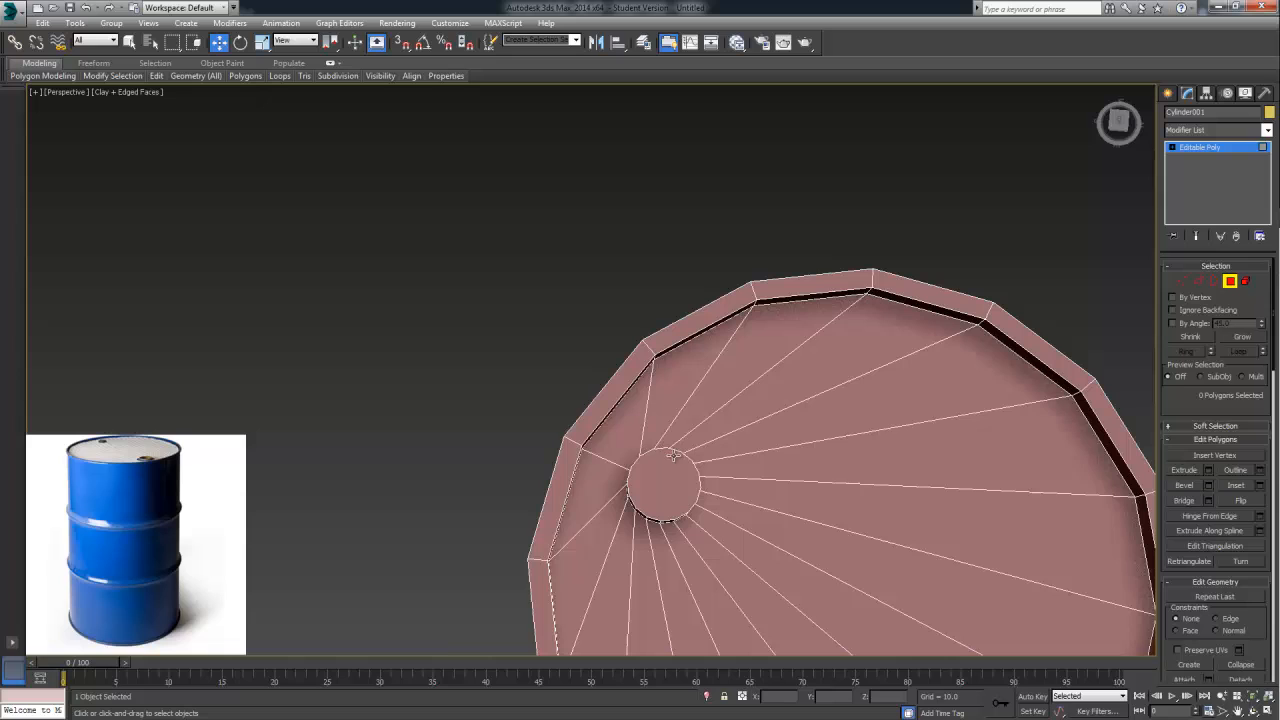
left_click(650, 500)
scroll(677, 497, "up", 8)
scroll(678, 494, "down", 2)
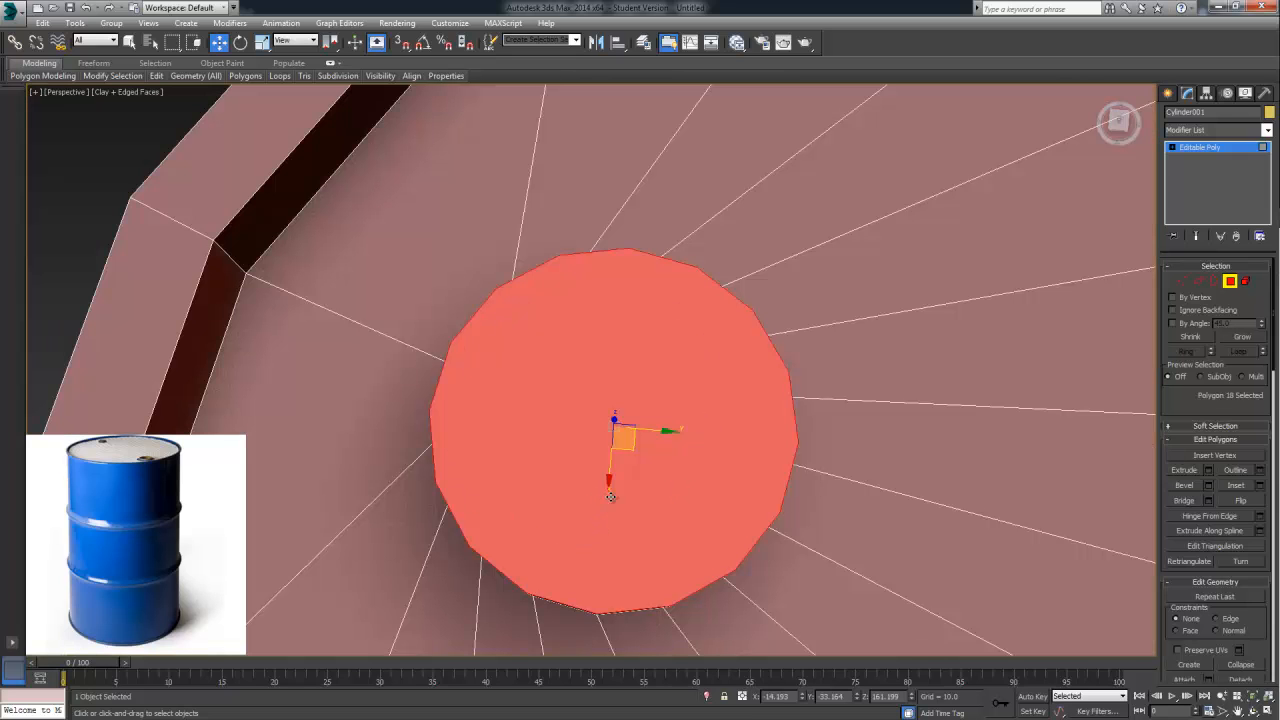
scroll(611, 497, "down", 12)
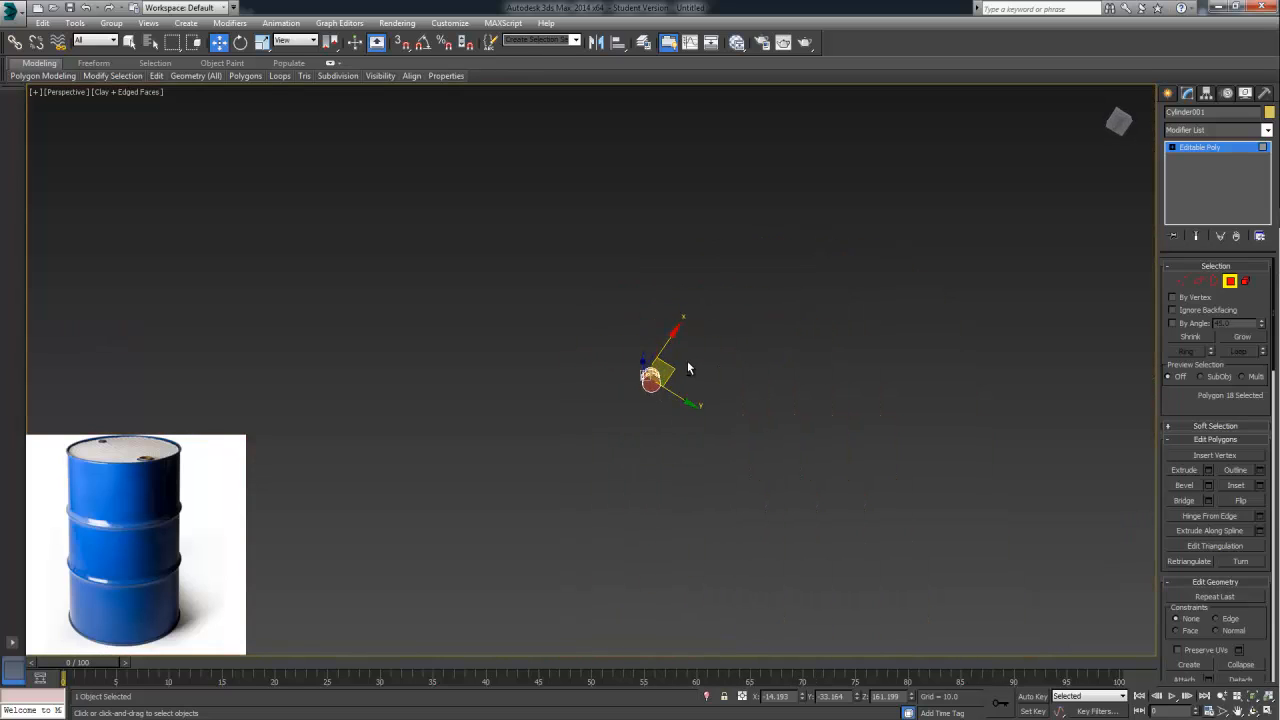
scroll(652, 389, "up", 12)
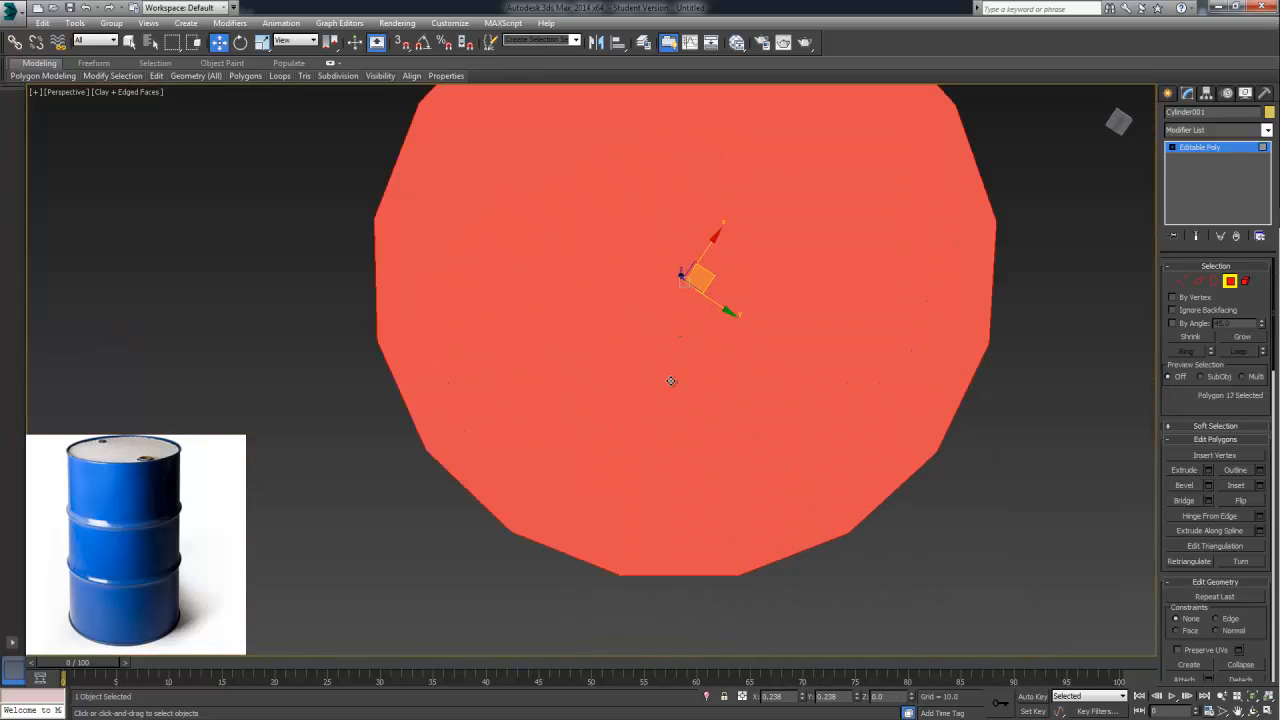
scroll(702, 360, "down", 12)
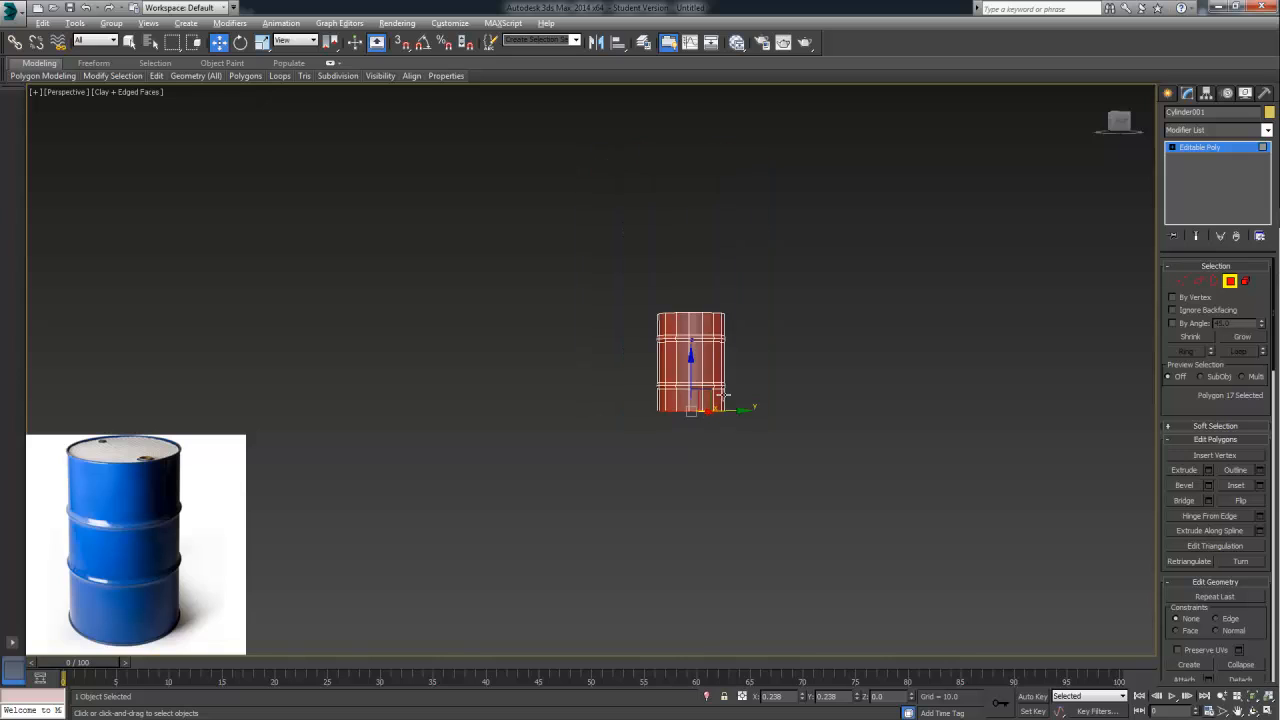
scroll(718, 483, "up", 5)
middle_click_drag(717, 421, 699, 235, "alt")
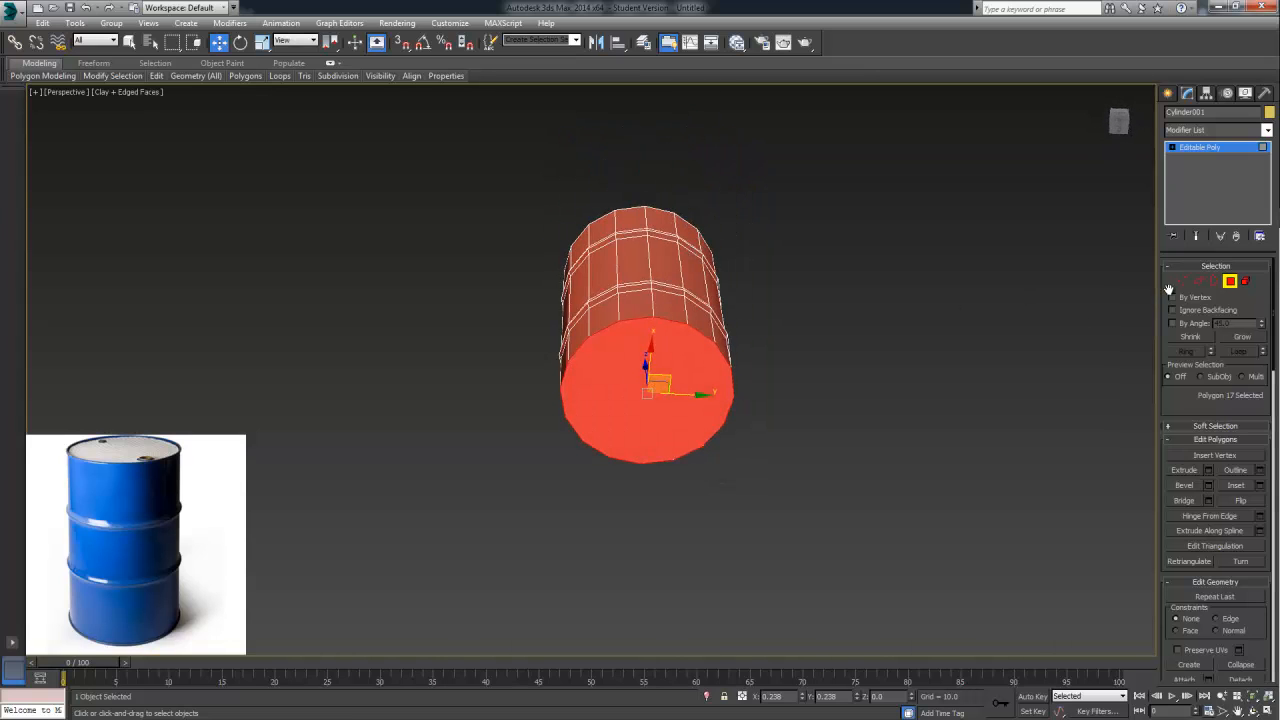
key("Delete")
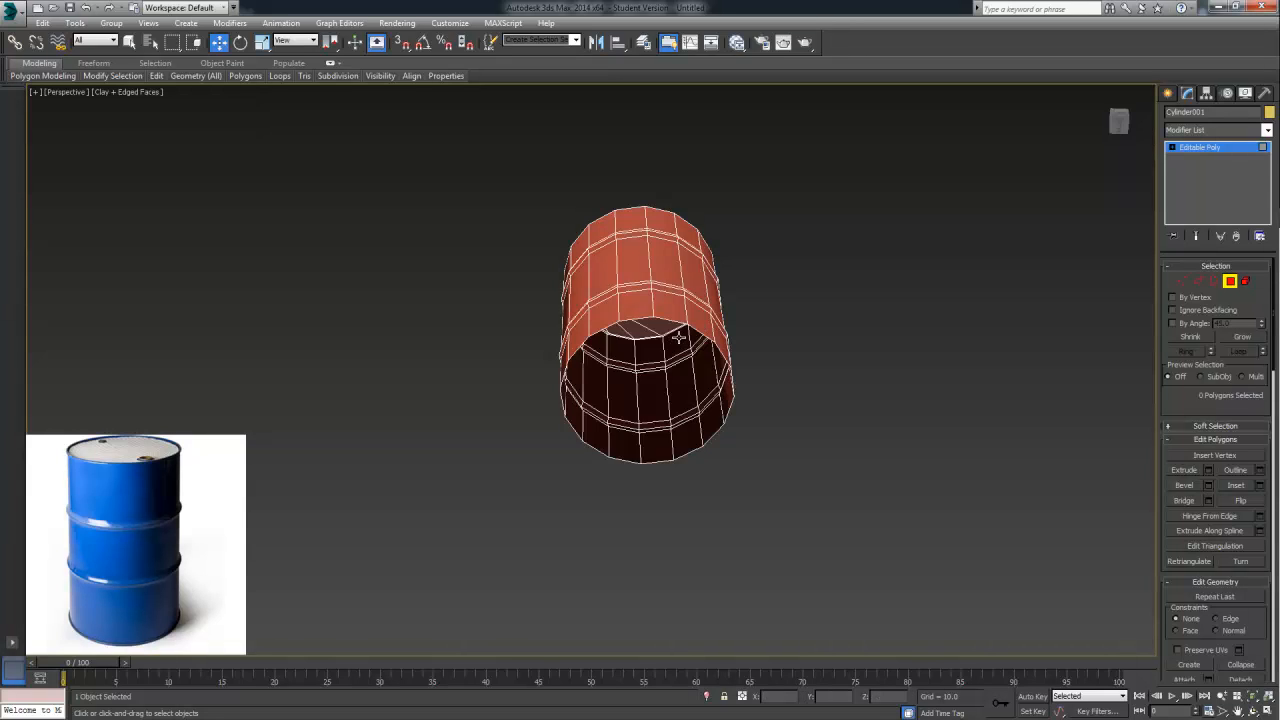
middle_click_drag(679, 338, 628, 369, "alt")
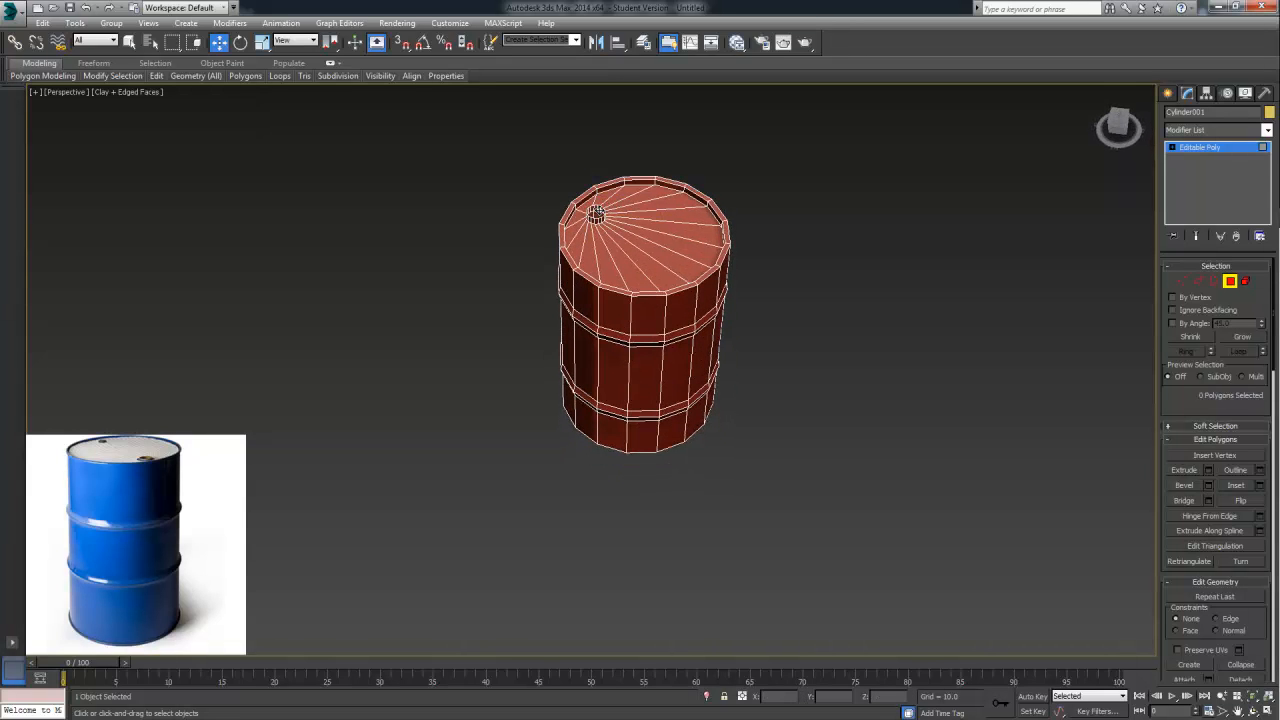
Switch to Edge level and select the whole border edge loop around the barrel's open bottom
middle_click_drag(738, 339, 583, 224, "alt")
scroll(694, 349, "up", 5)
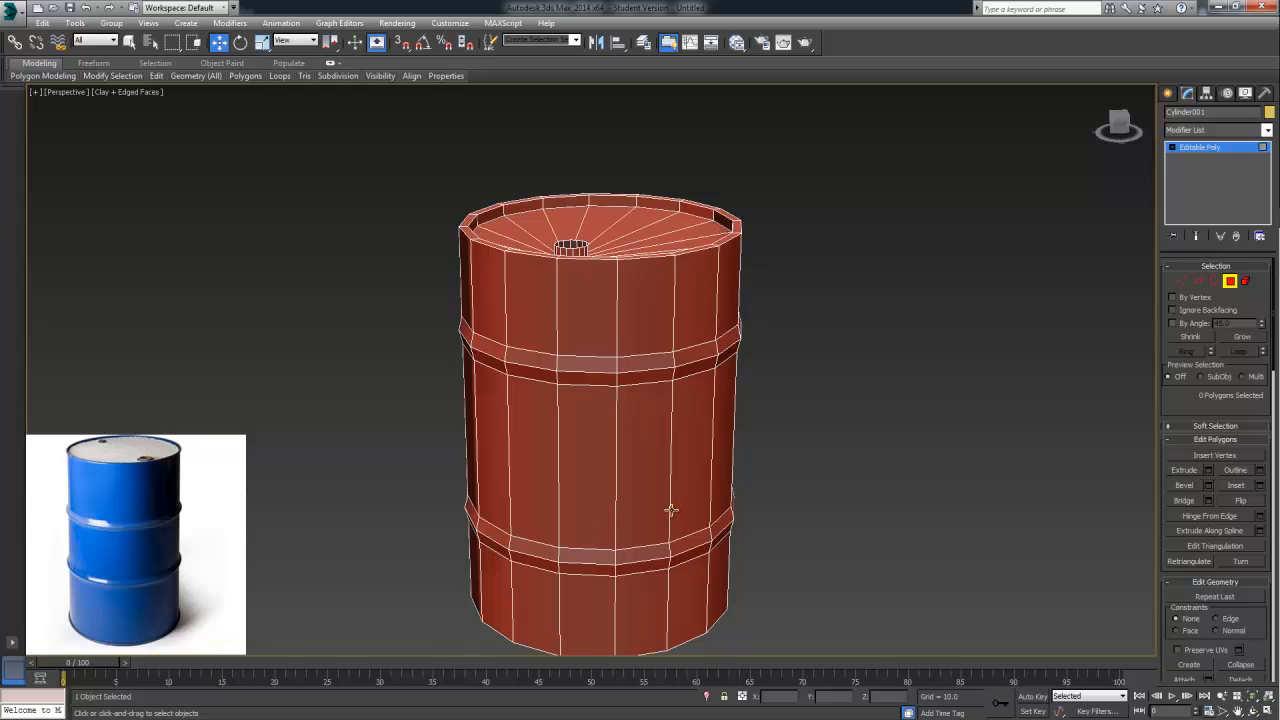
middle_click_drag(671, 510, 687, 321, "alt")
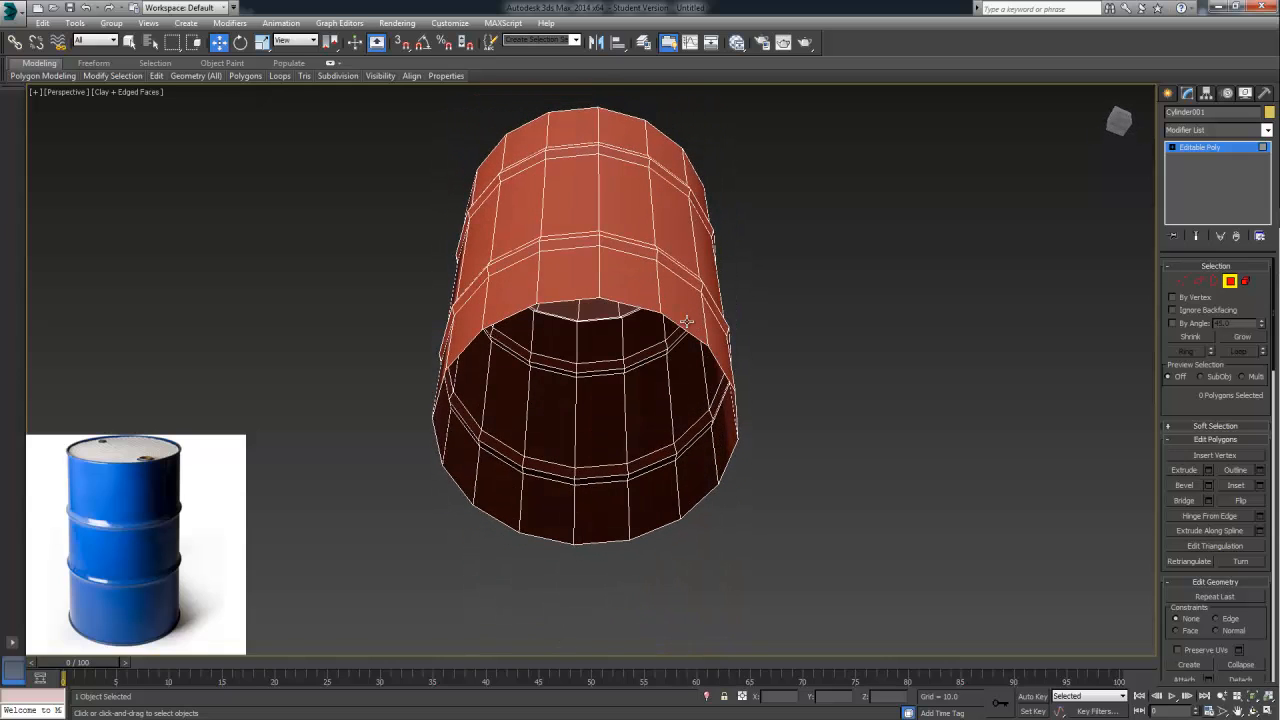
left_click(1199, 283)
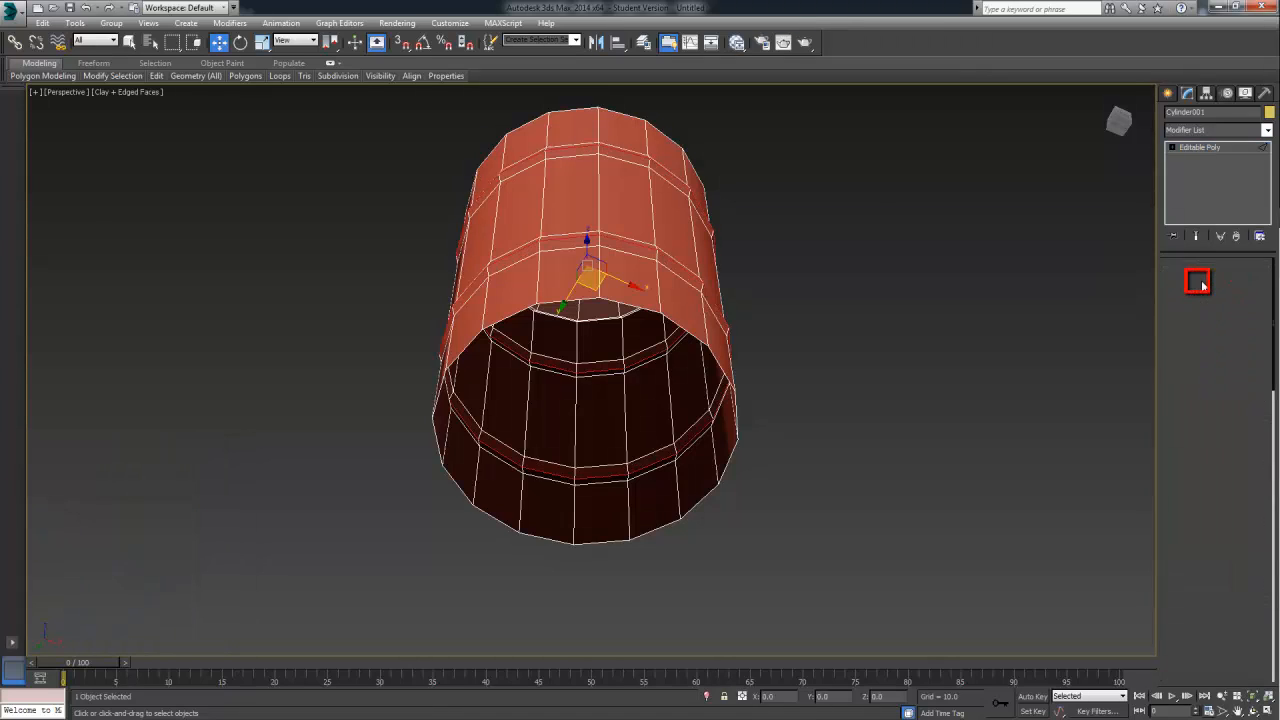
double_click(545, 302)
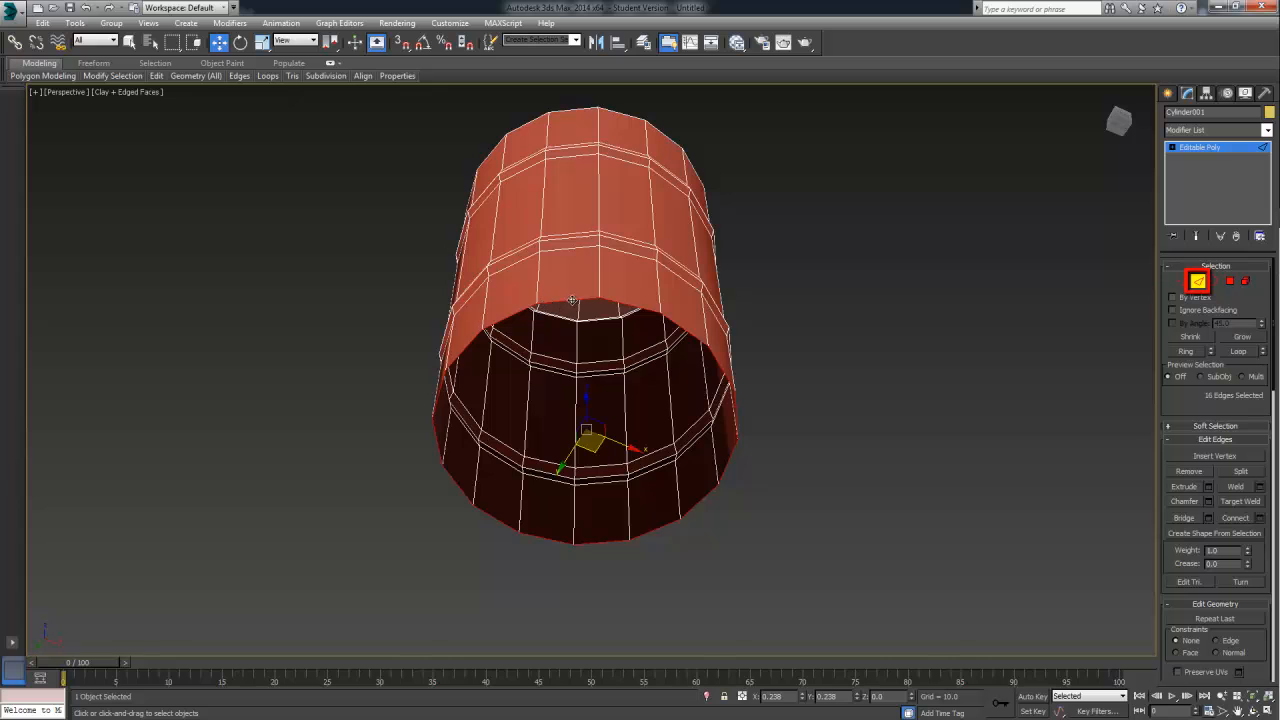
middle_click_drag(571, 300, 646, 360, "alt")
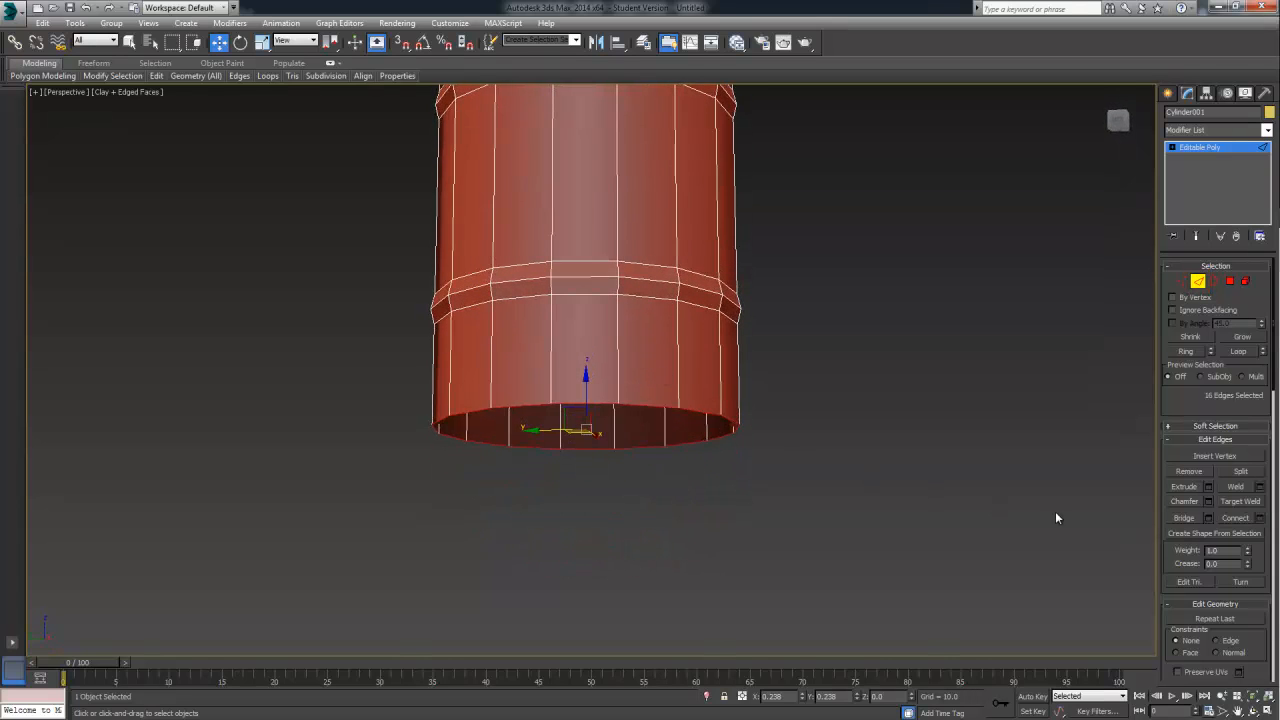
middle_click_drag(847, 494, 846, 417, "alt")
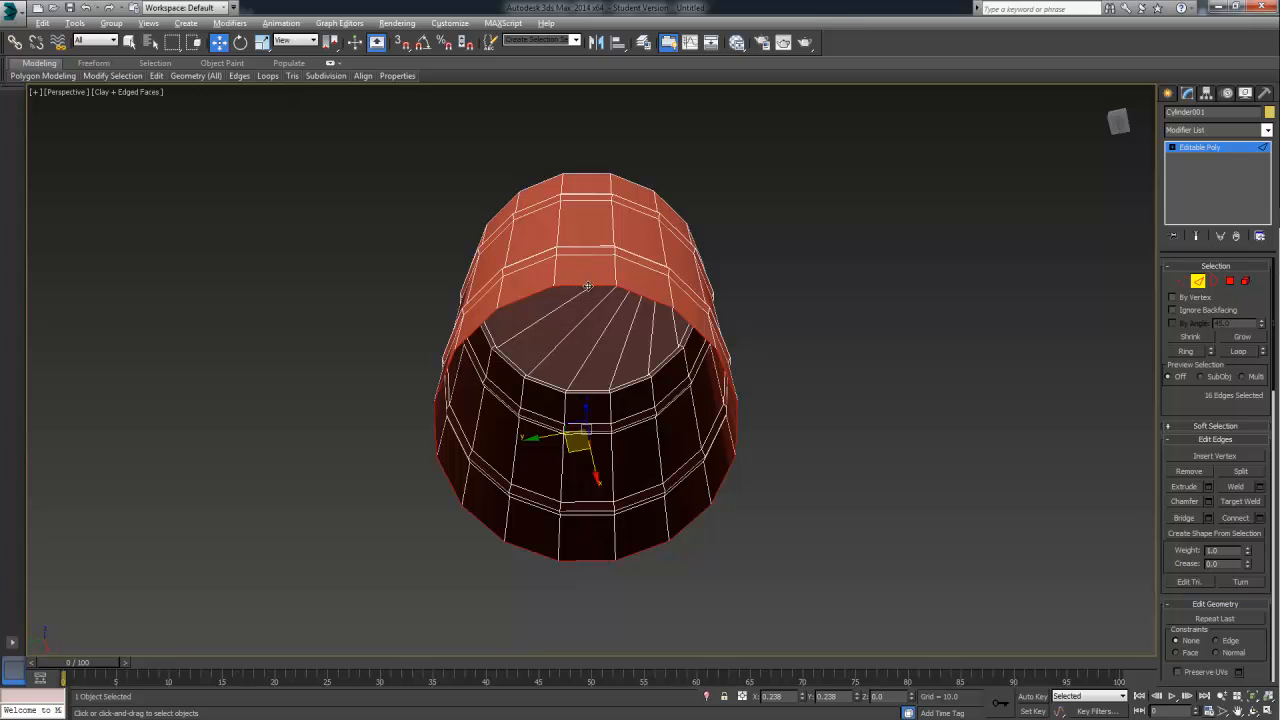
Deselect two opposite edges of the bottom border and bridge the remaining 14 edges to close the base with parallel strips
left_click(588, 561, "alt")
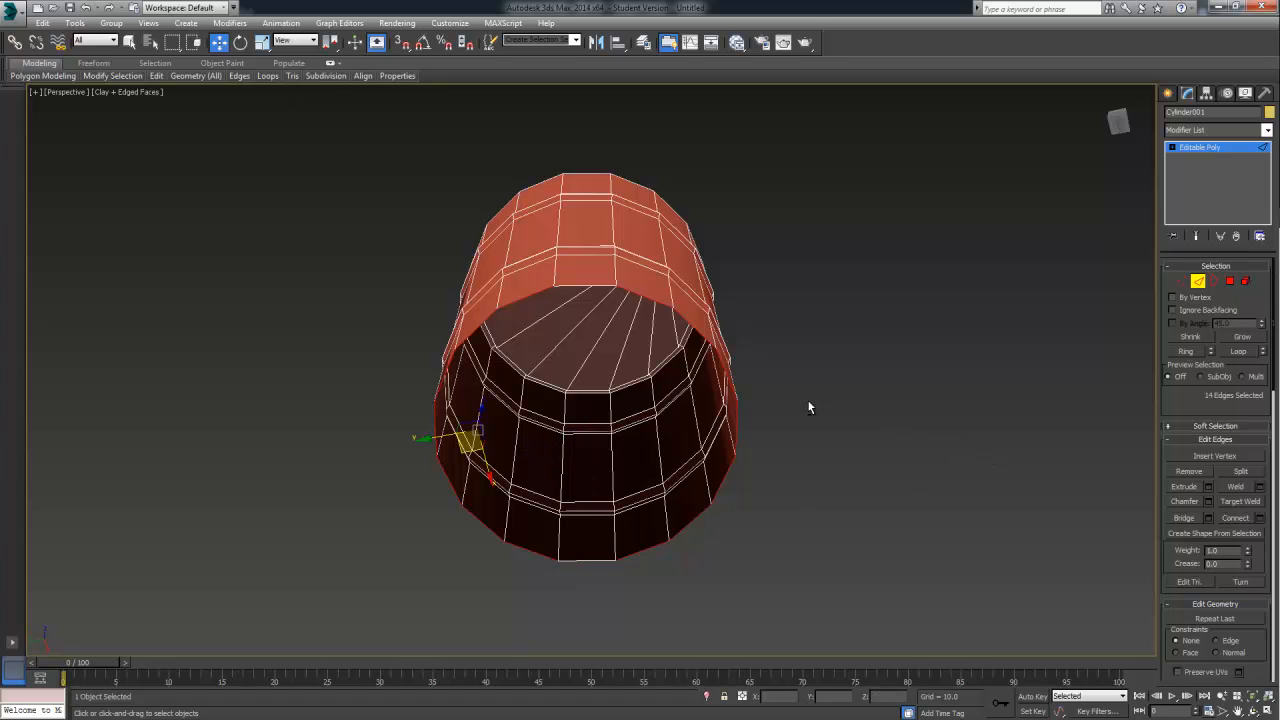
middle_click_drag(809, 407, 808, 445, "alt")
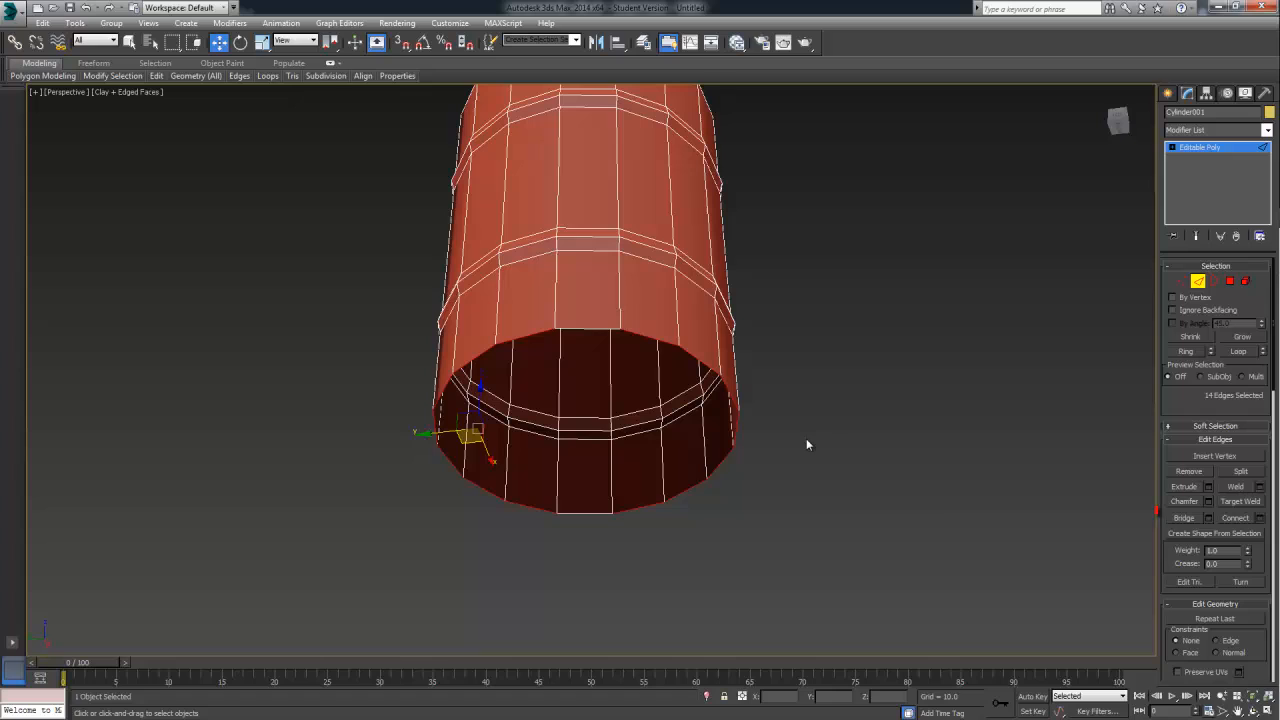
left_click(1208, 518)
left_click(600, 436)
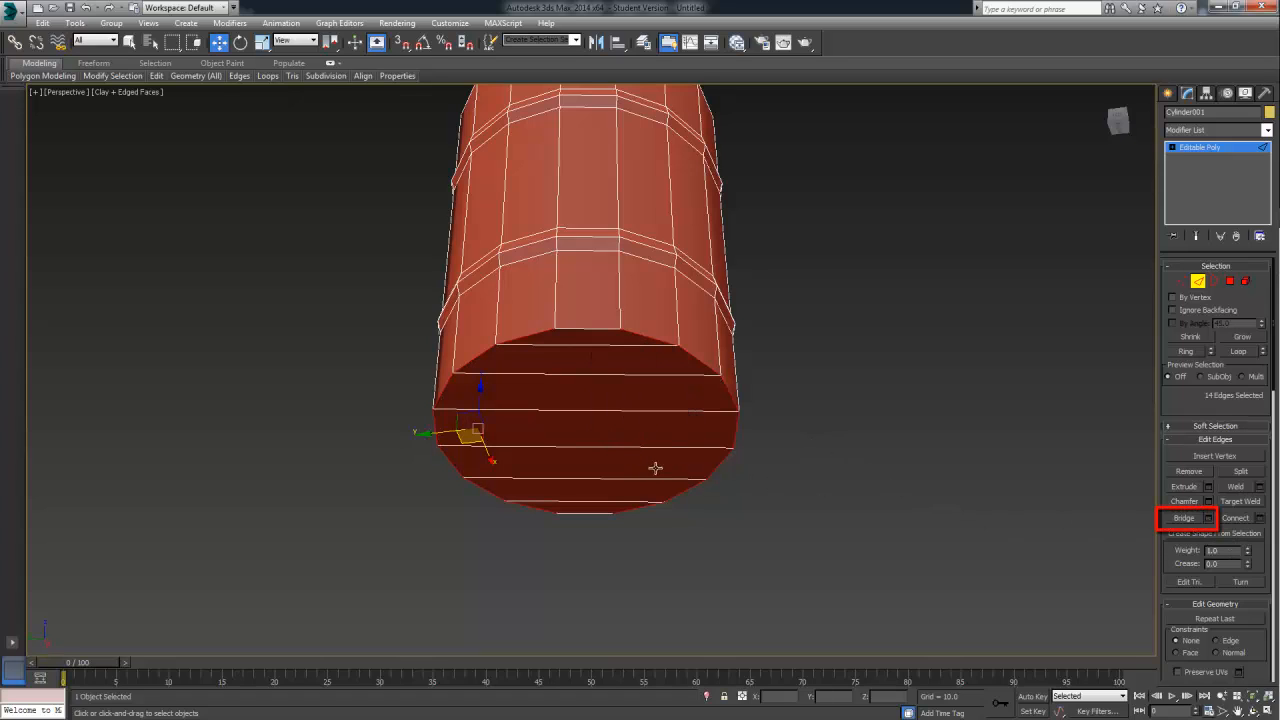
Examine the bridged base and how the barrel's vertical edge loops run across it by selecting several side loops
middle_click_drag(654, 466, 837, 420, "alt")
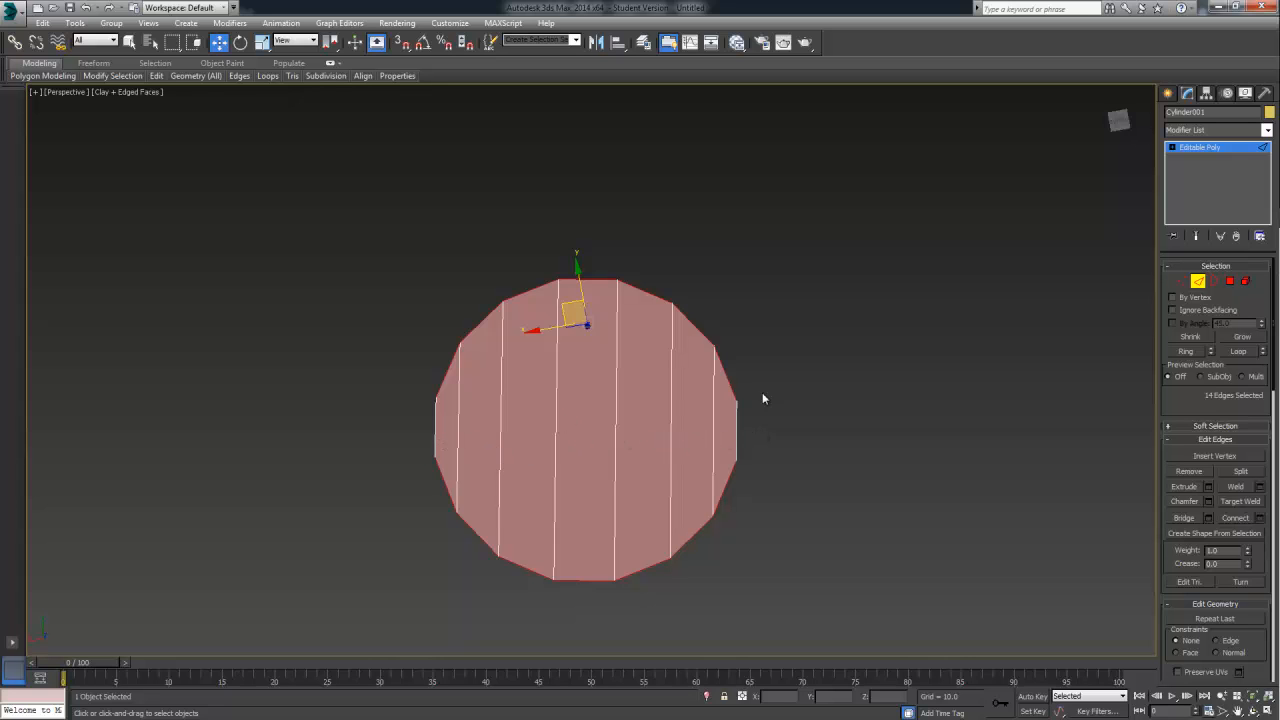
middle_click_drag(762, 399, 622, 474, "alt")
scroll(752, 496, "down", 5)
double_click(622, 474, "ctrl")
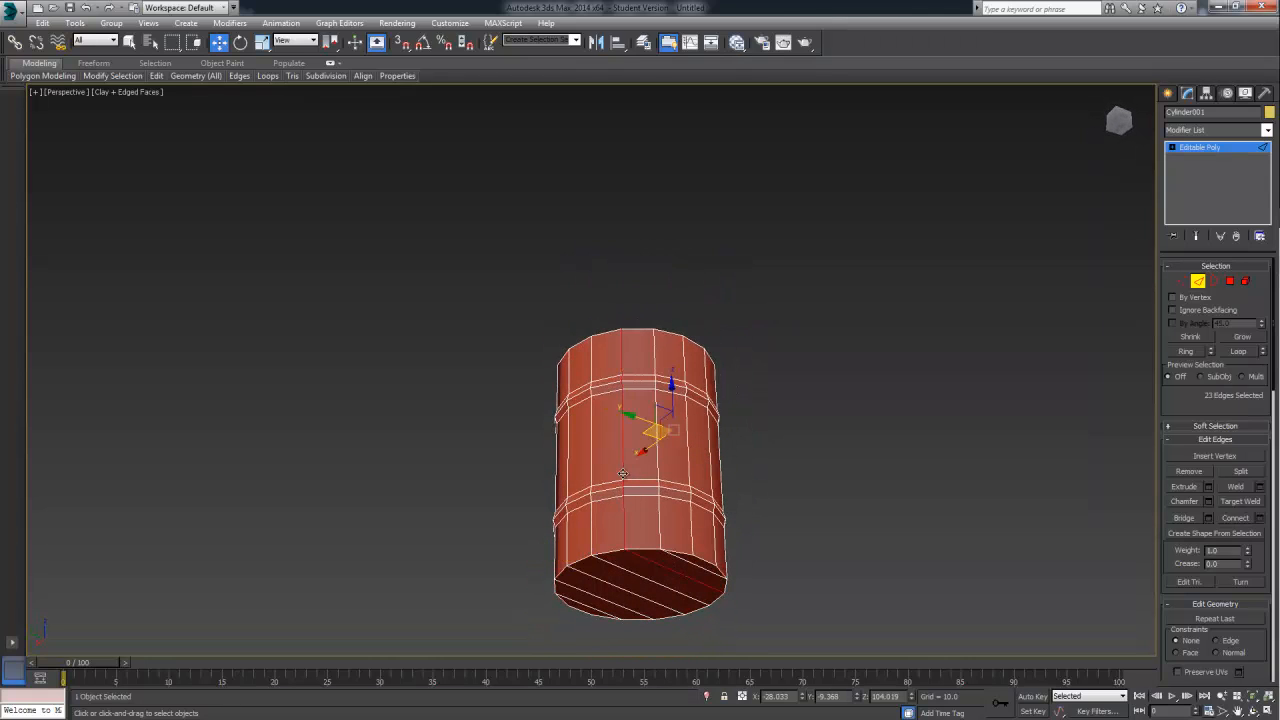
middle_click_drag(743, 488, 660, 465, "alt")
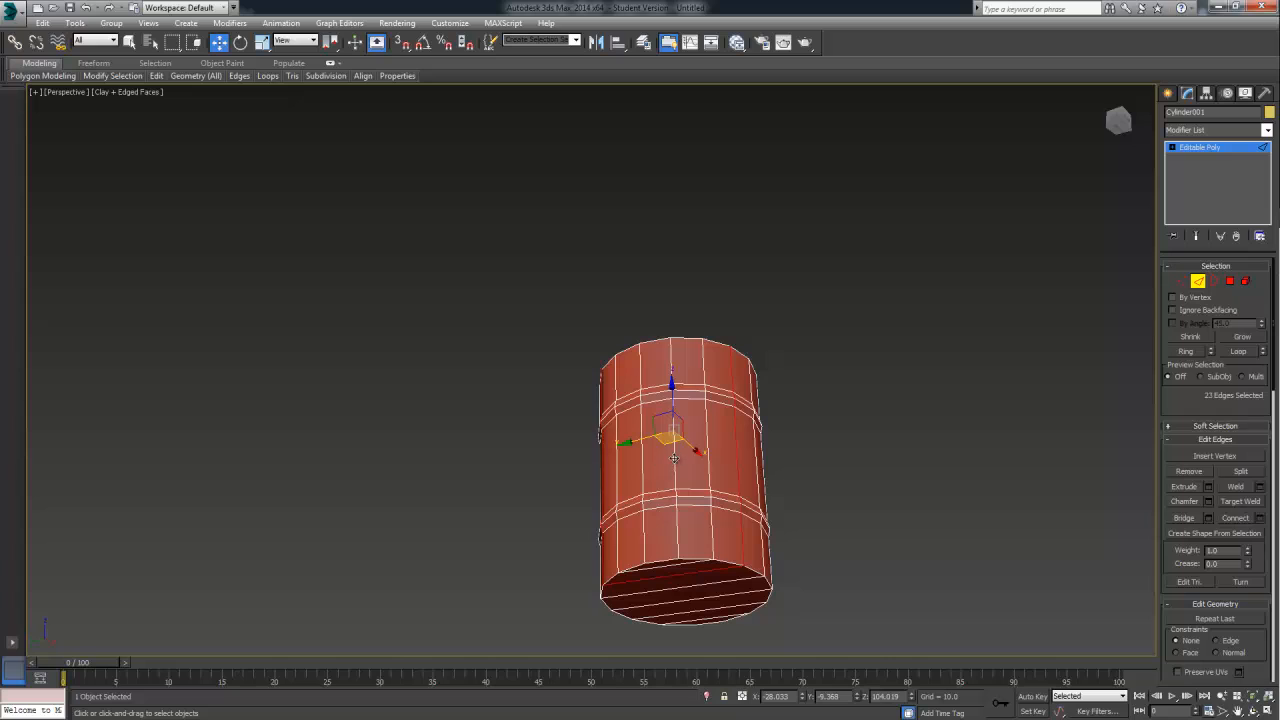
double_click(676, 458)
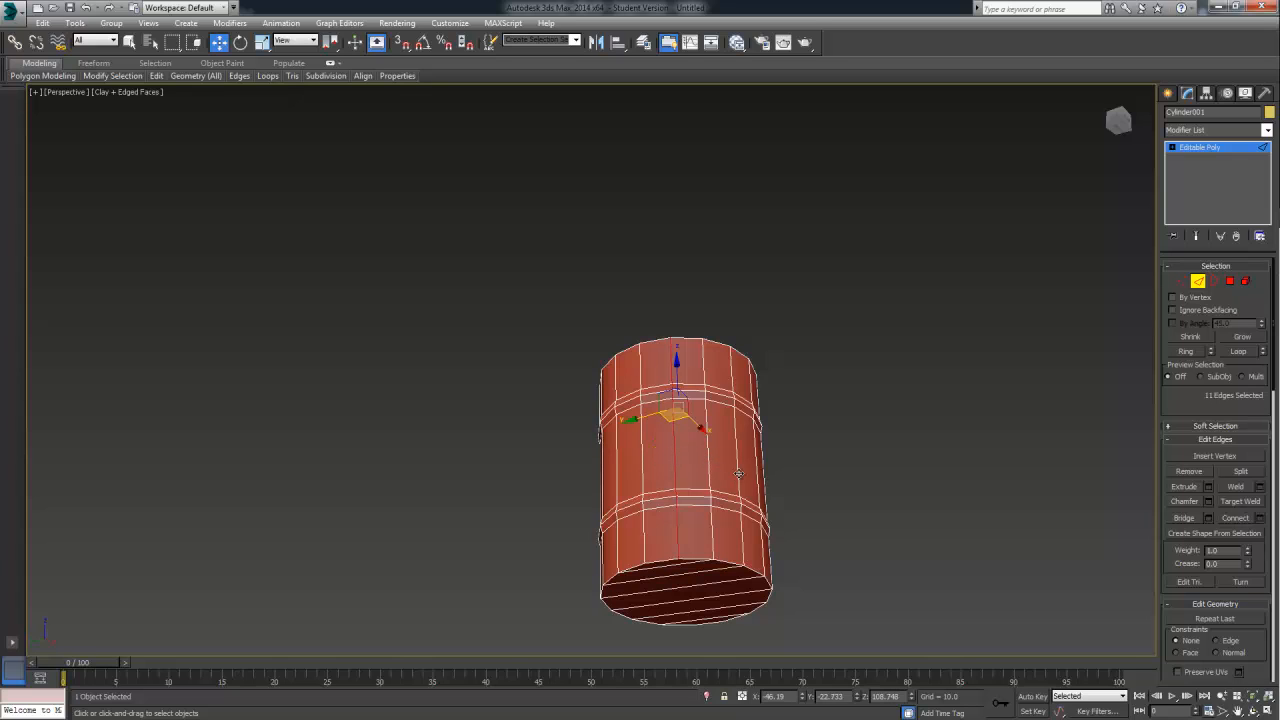
double_click(738, 473, "ctrl")
middle_click_drag(711, 483, 683, 467, "alt")
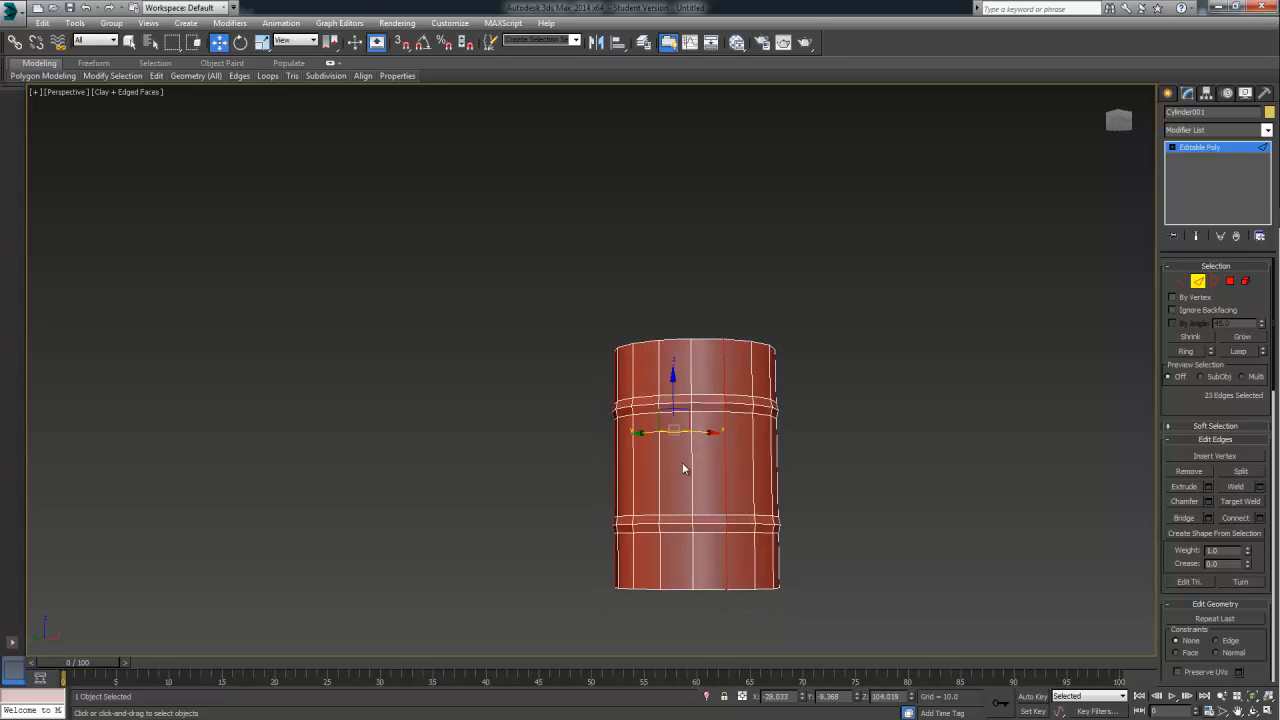
left_click_drag(714, 434, 680, 441)
right_click(686, 443)
Select the border edge loop around the open top of the raised cap on the lid
middle_click_drag(902, 461, 721, 492, "alt")
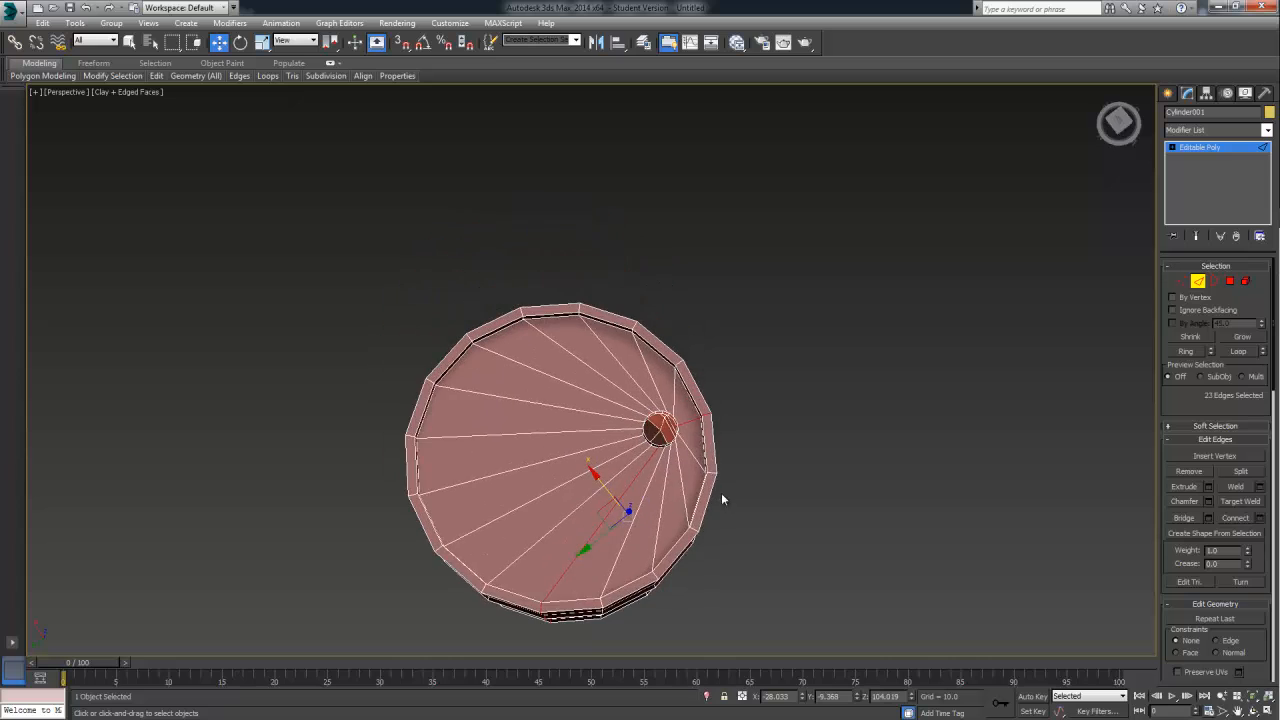
scroll(721, 492, "up", 5)
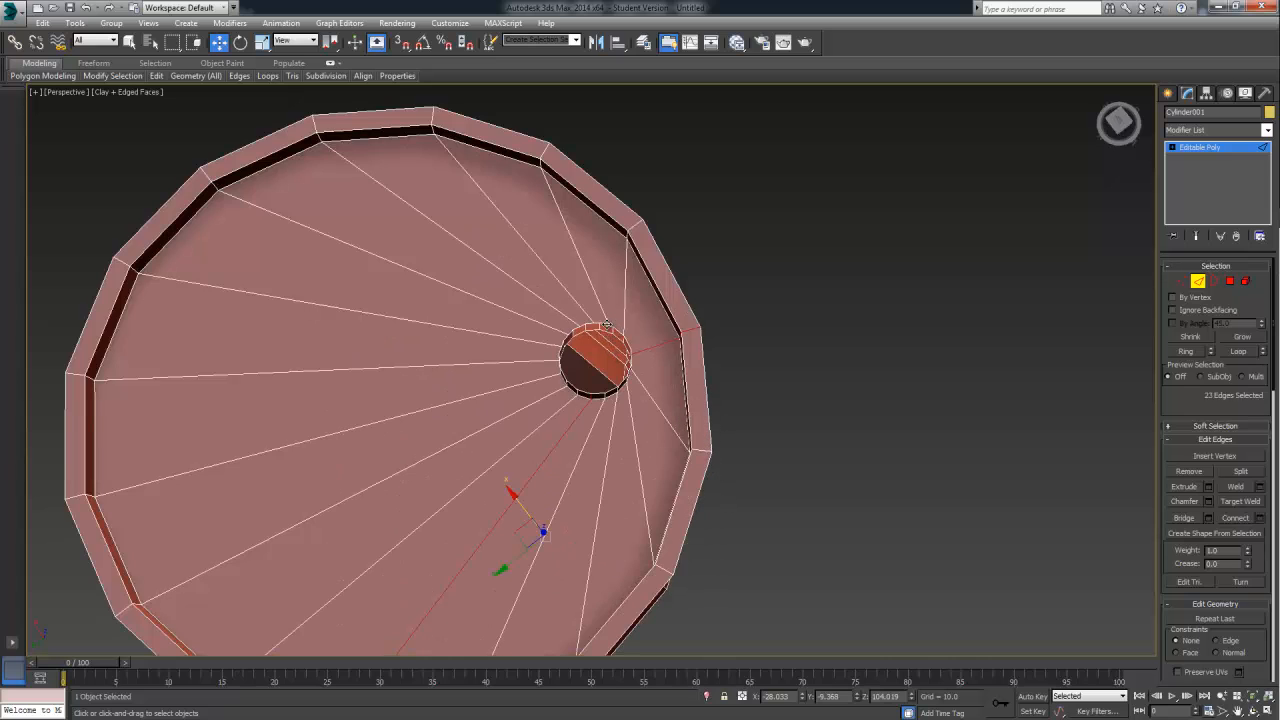
double_click(607, 324)
scroll(607, 325, "up", 7)
scroll(607, 325, "down", 7)
middle_click_drag(610, 327, 655, 345)
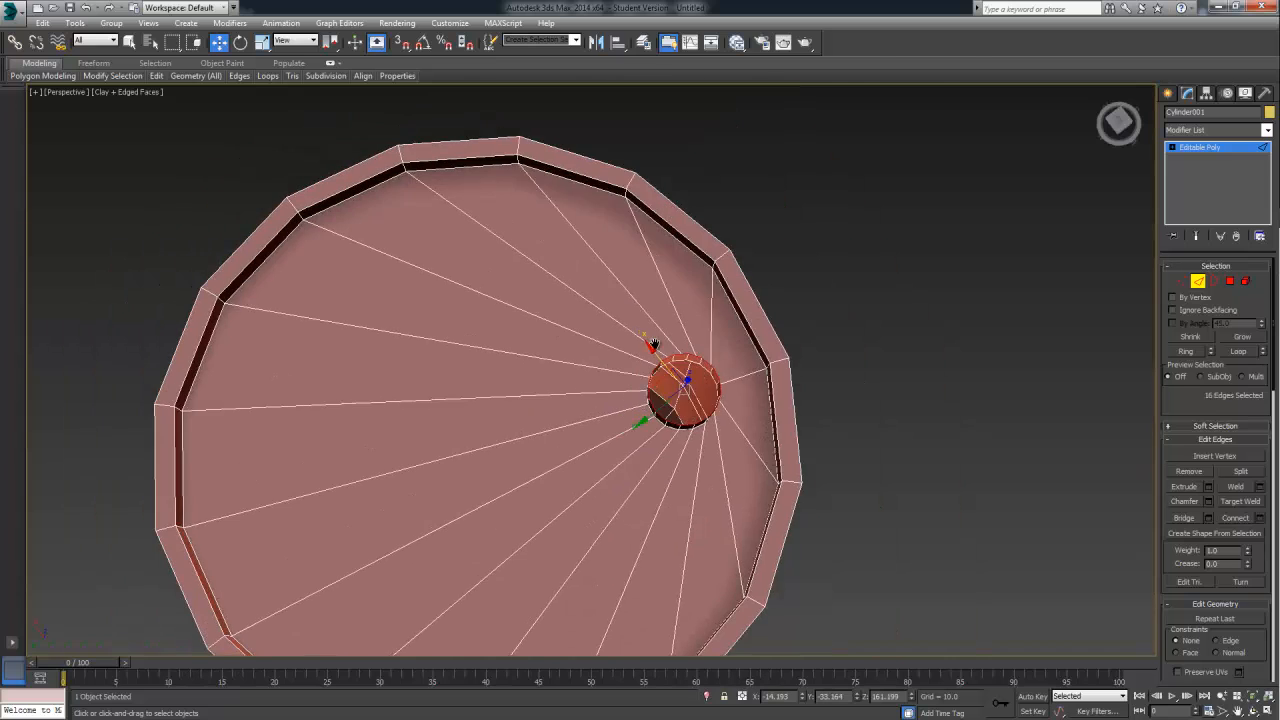
Deselect two opposite edges of the cap's border and bridge the remaining 14 edges to close its top
scroll(652, 344, "up", 5)
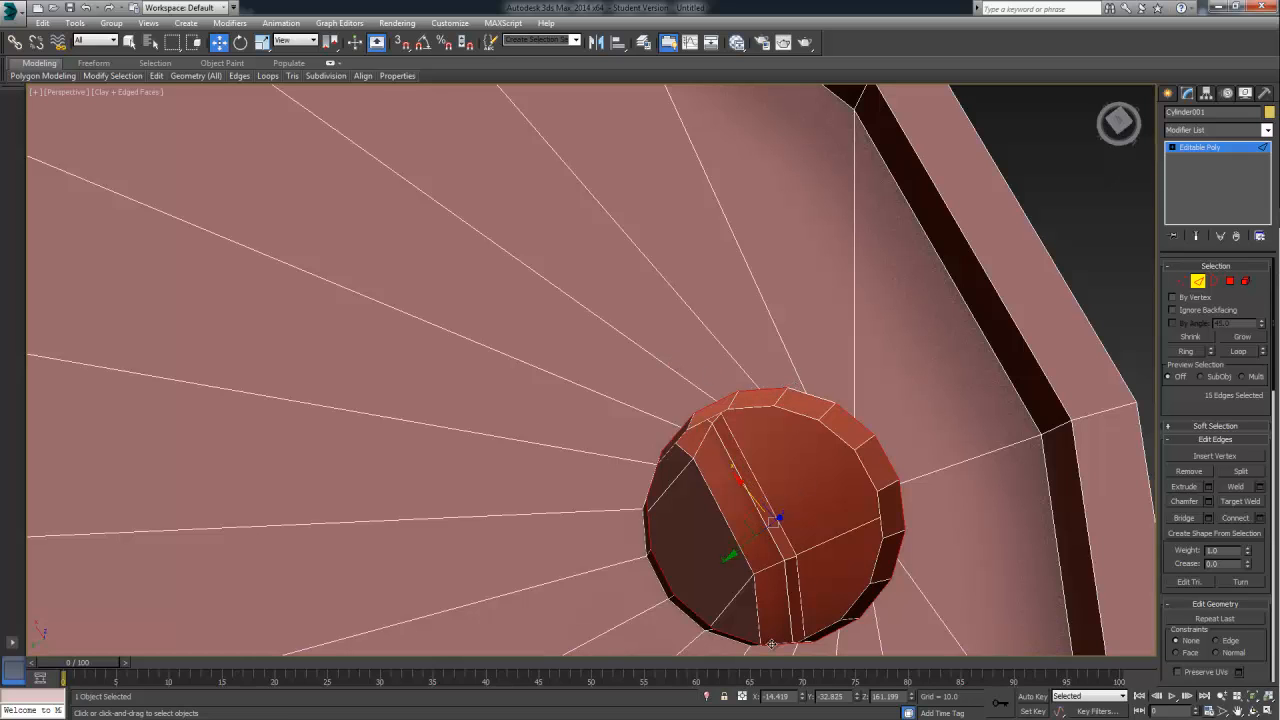
middle_click_drag(818, 529, 760, 510)
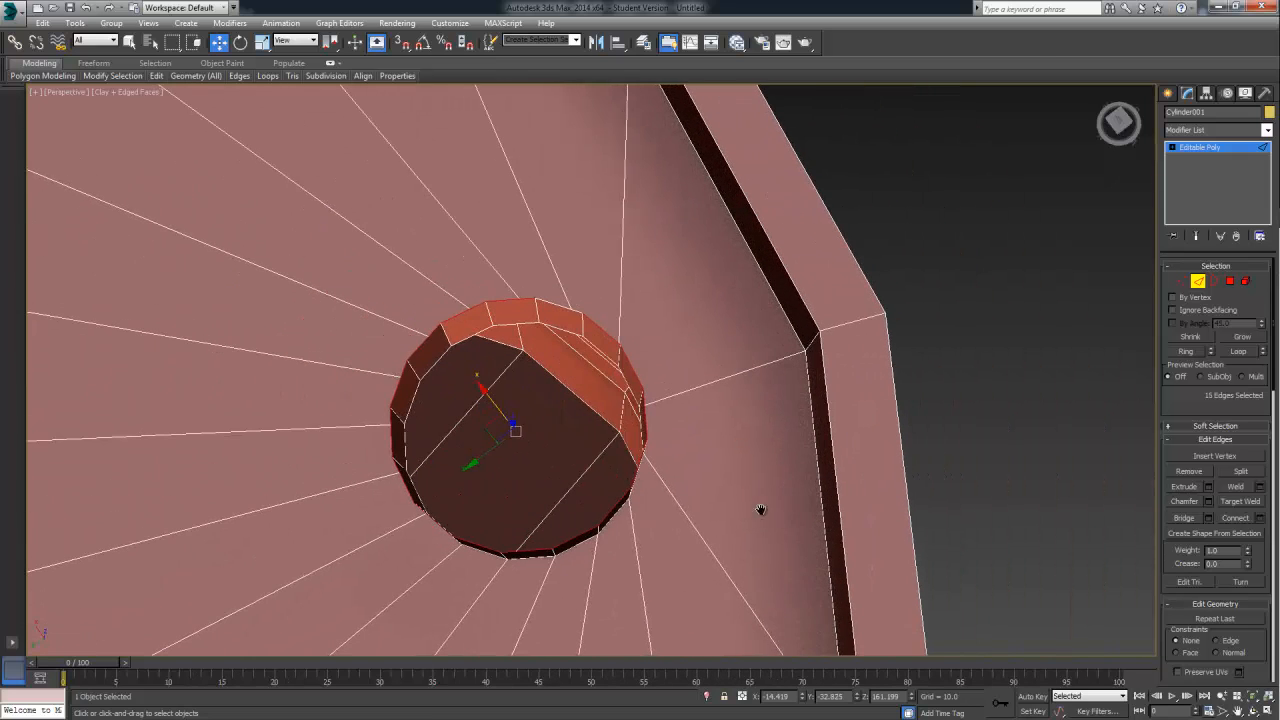
left_click(488, 547, "alt")
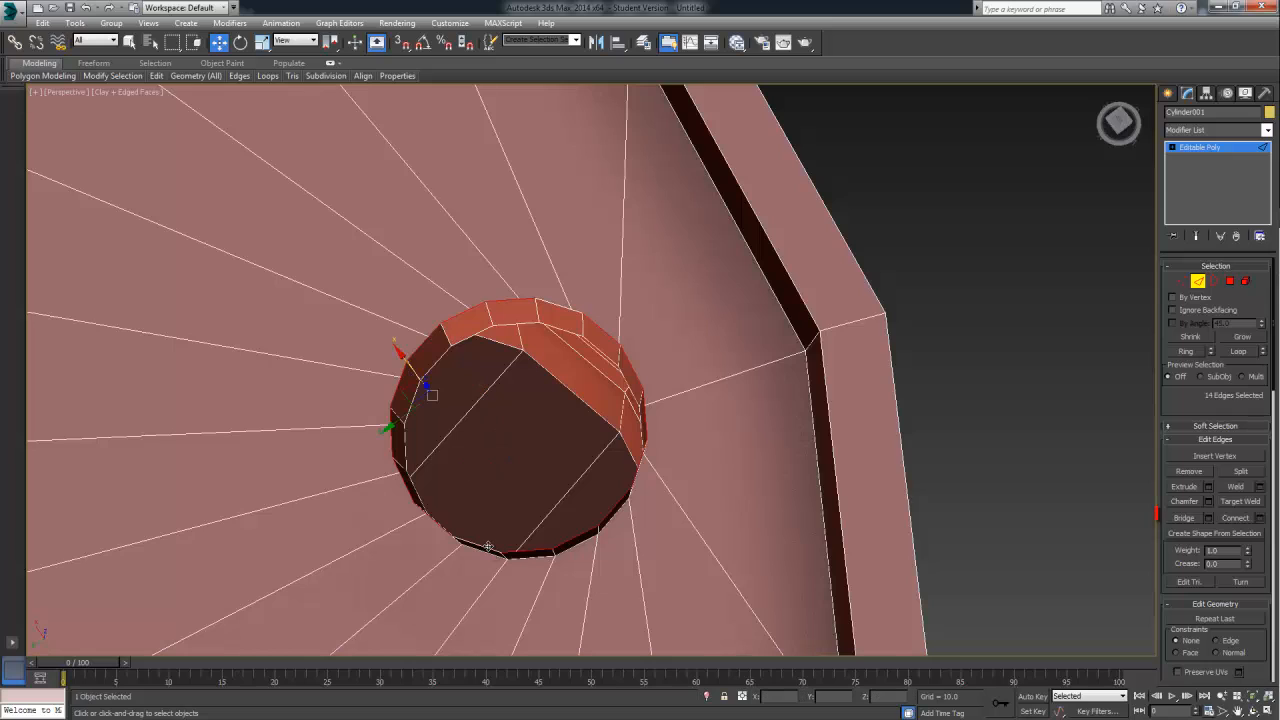
left_click(1184, 518)
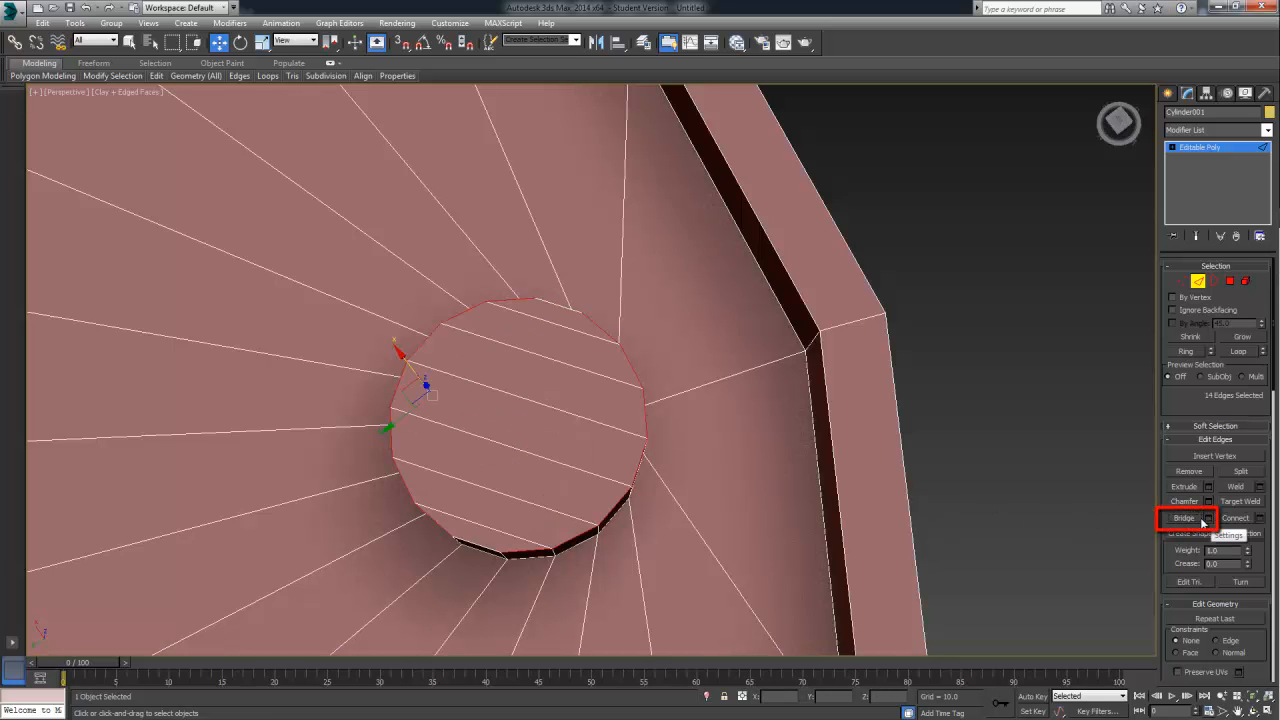
Leave edge editing and examine the closed cap and the drum from above and from underneath
middle_click_drag(884, 461, 970, 341, "alt")
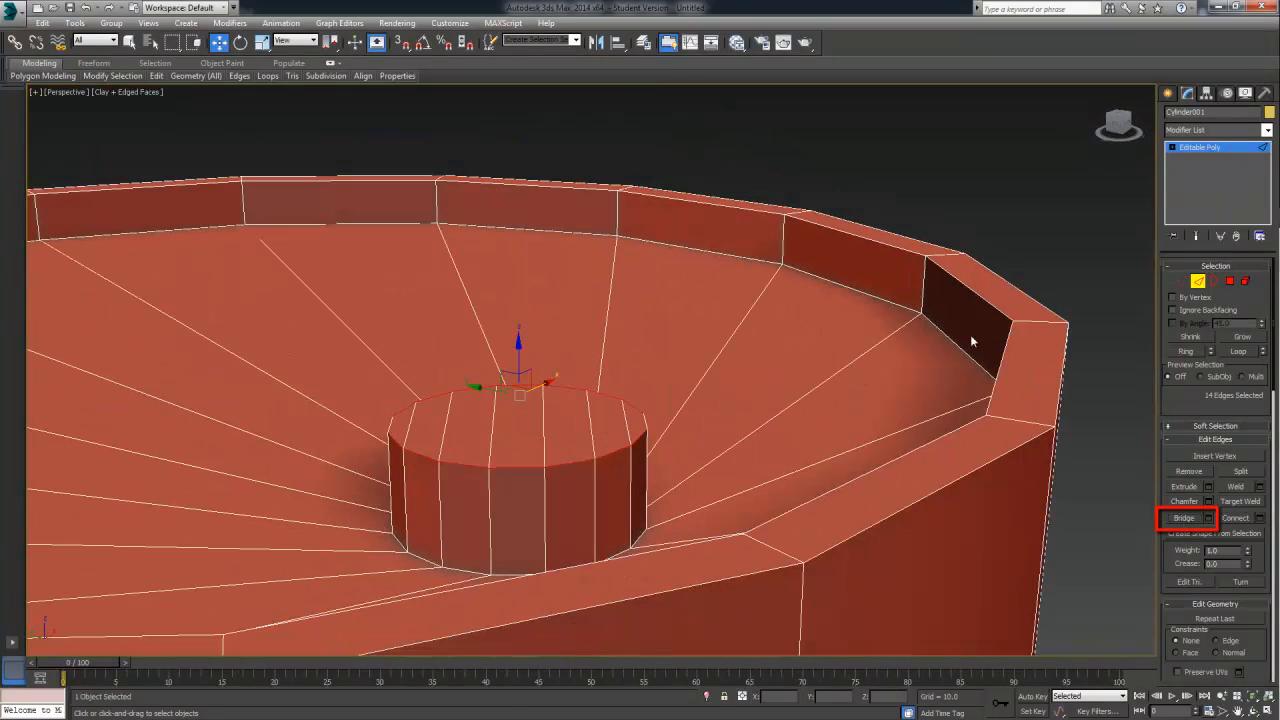
left_click(1197, 287)
left_click(1024, 248)
middle_click_drag(830, 410, 678, 415, "alt")
scroll(819, 350, "down", 6)
middle_click_drag(887, 445, 893, 385, "alt")
scroll(786, 486, "up", 3)
Delete all seven strip polygons closing the drum's base and leave polygon editing
left_click(640, 329)
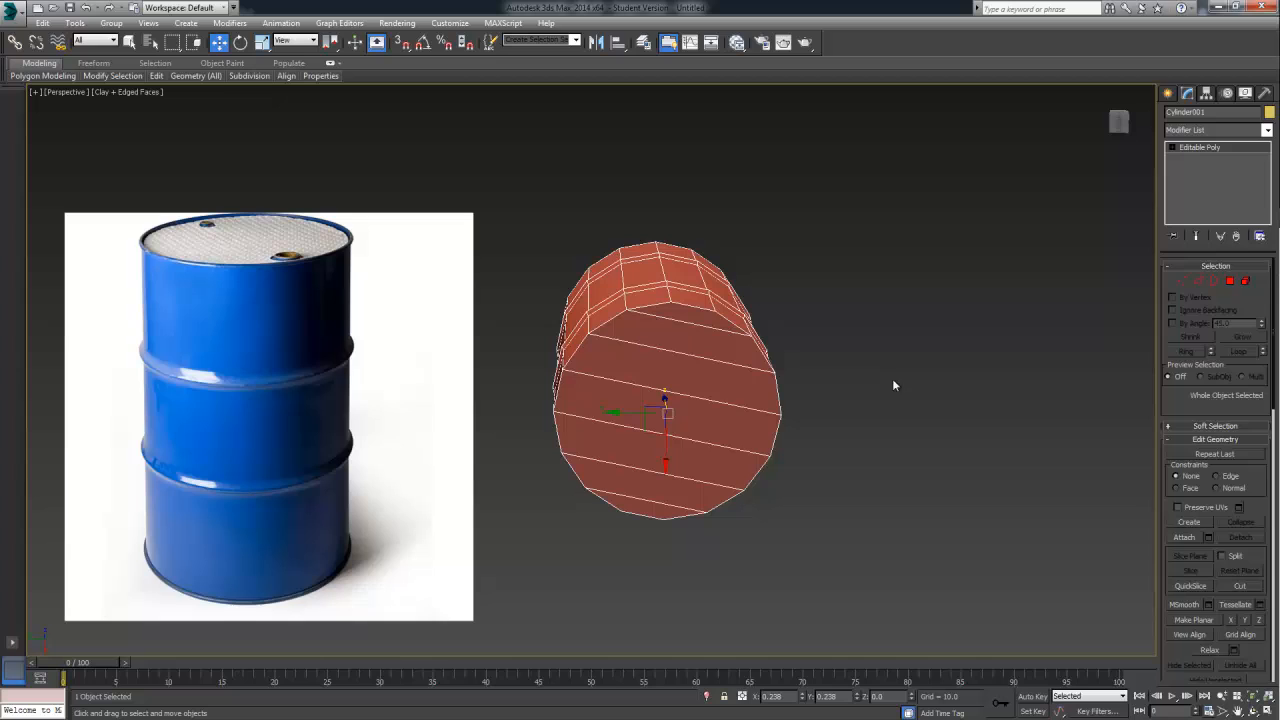
left_click(1229, 281)
left_click(687, 318)
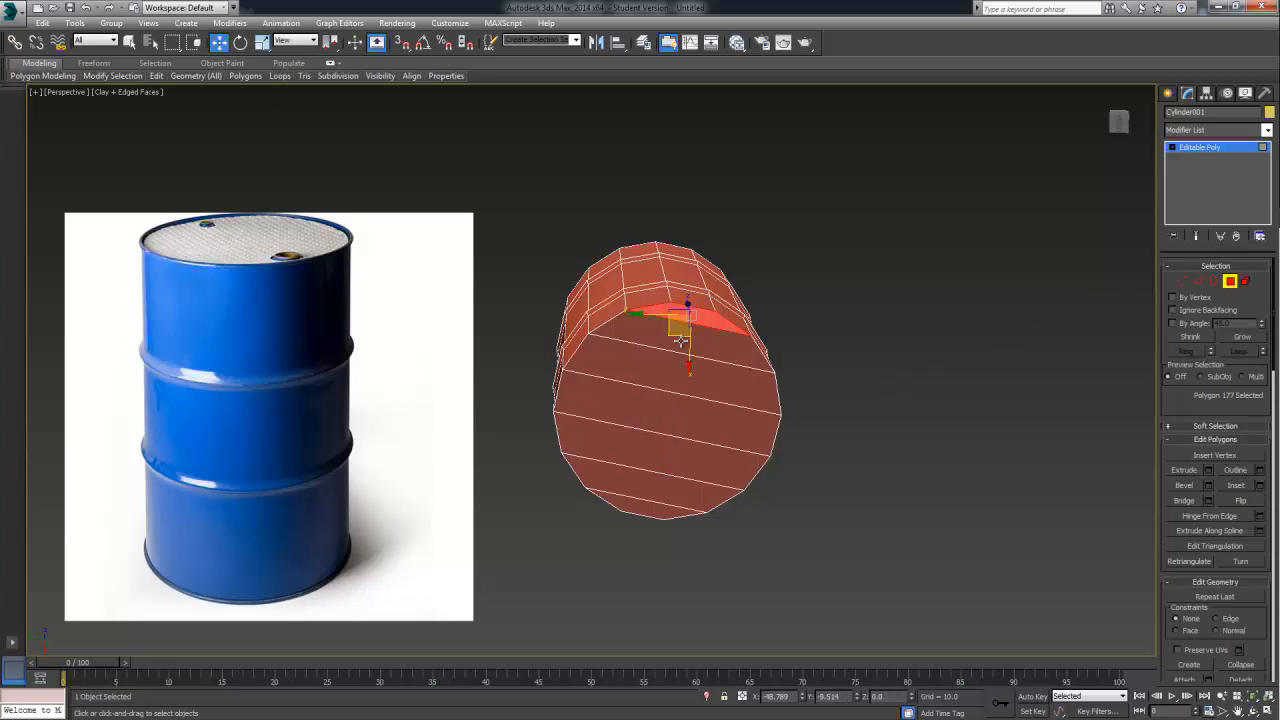
key("Delete")
left_click(678, 343)
key("Delete")
left_click(650, 379)
key("Delete")
left_click(643, 404)
key("Delete")
left_click(631, 449)
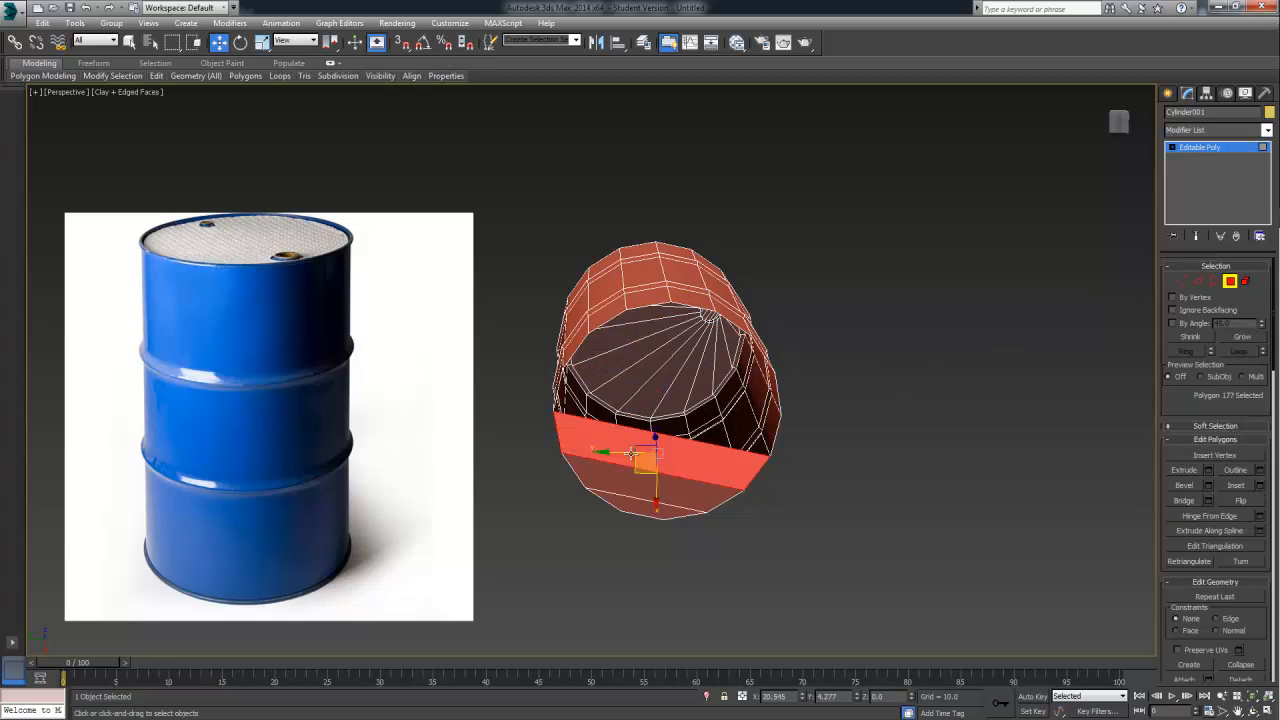
key("Delete")
left_click(634, 483)
key("Delete")
left_click(636, 506)
key("Delete")
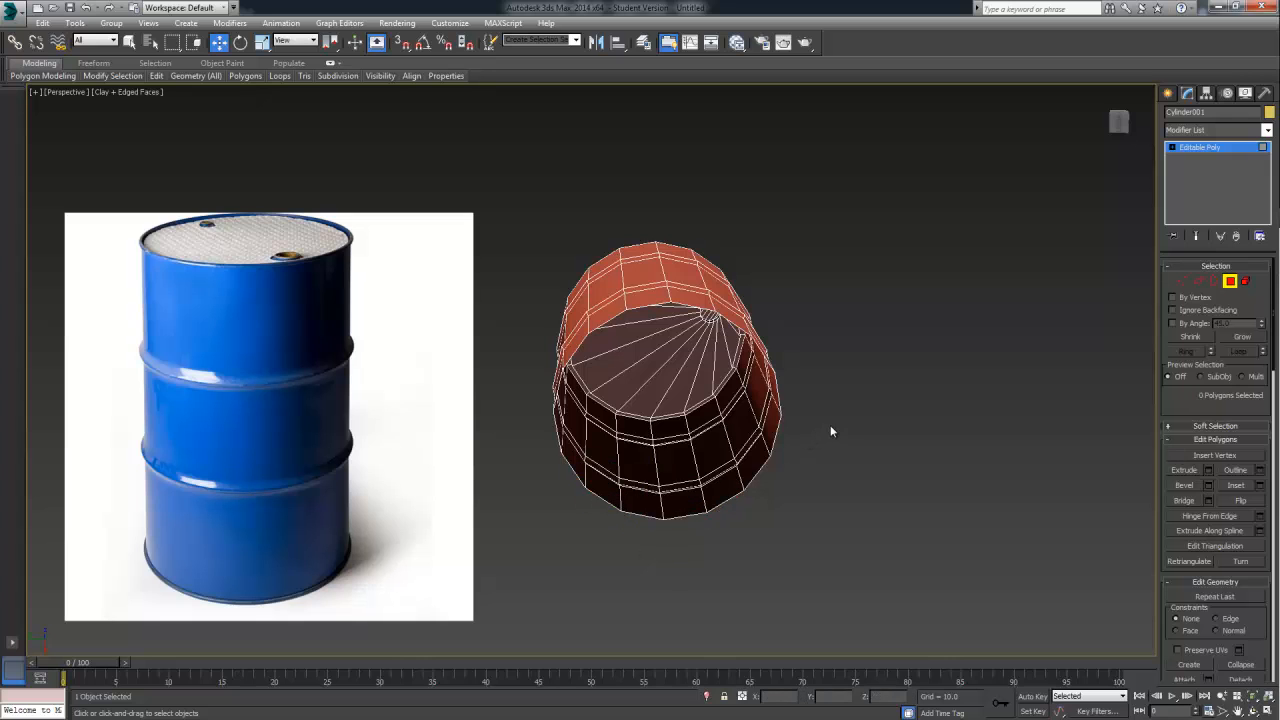
middle_click_drag(830, 425, 1112, 375, "alt")
left_click(1193, 176)
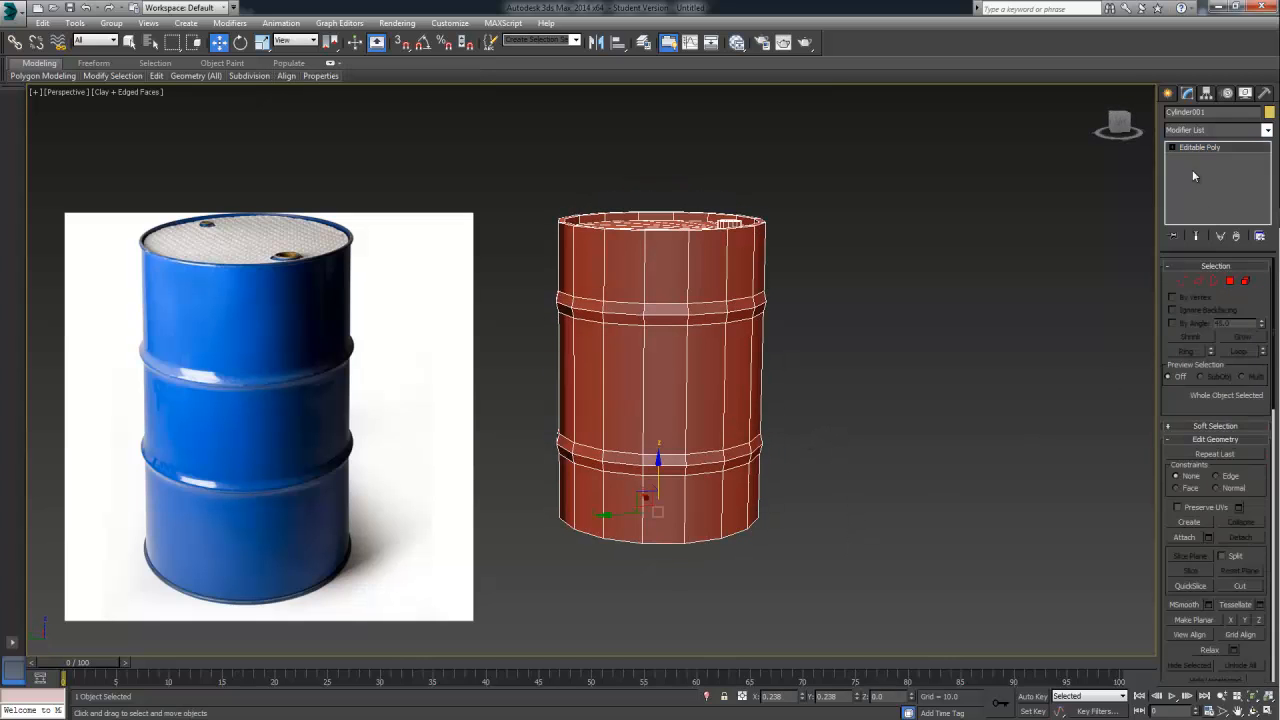
Create a large ground plane with 4 length and 4 width segments under the drum and check it from below
left_click(1168, 93)
left_click(1243, 234)
left_click_drag(960, 350, 899, 390)
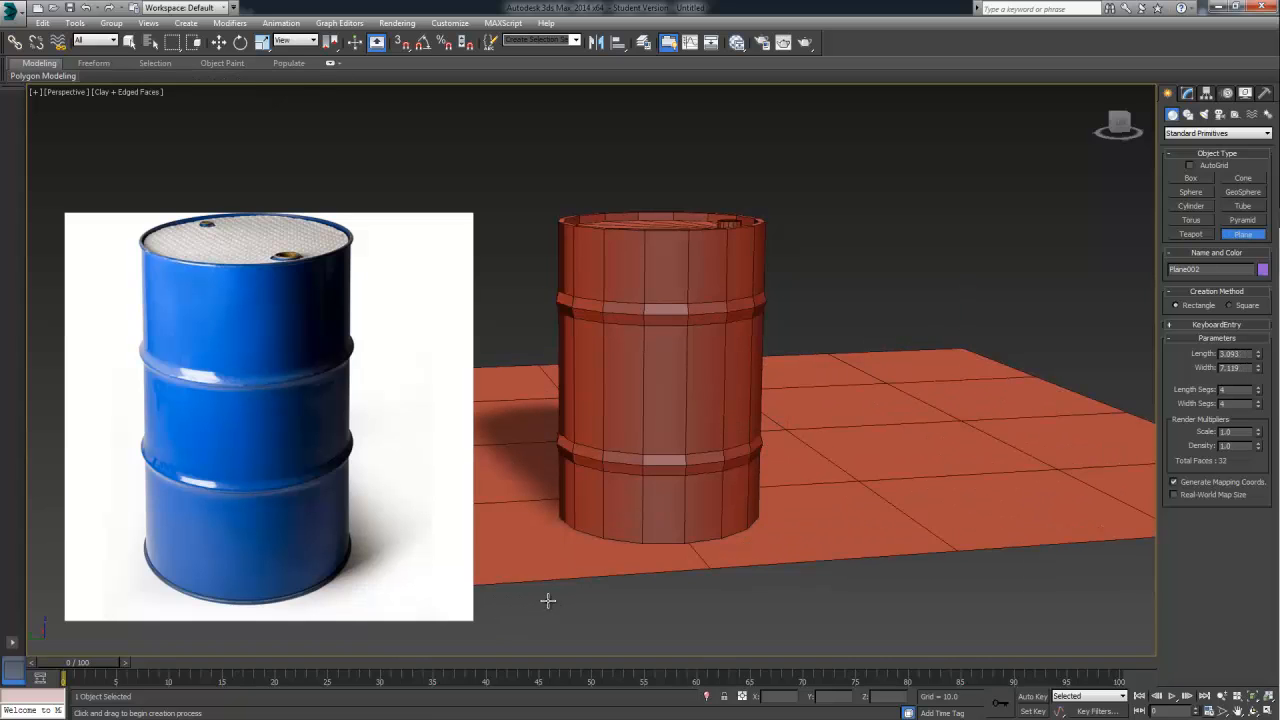
middle_click_drag(863, 481, 670, 395, "alt")
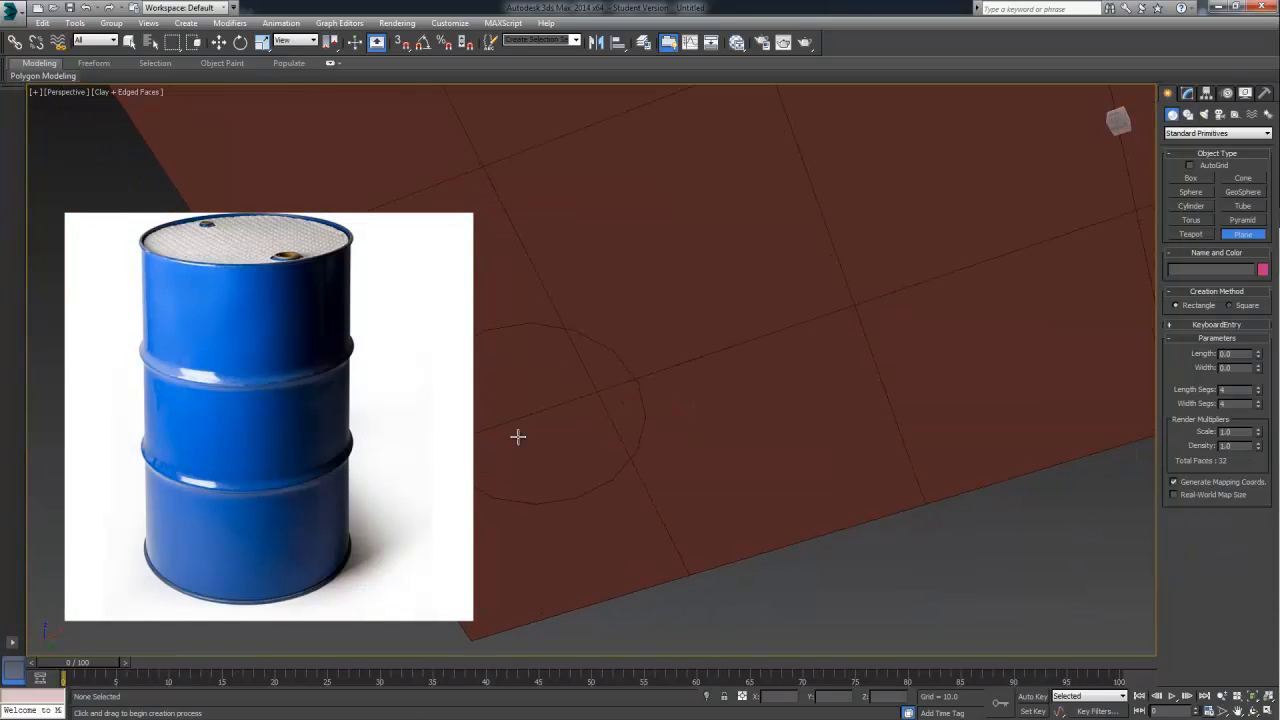
middle_click_drag(592, 377, 690, 440, "alt")
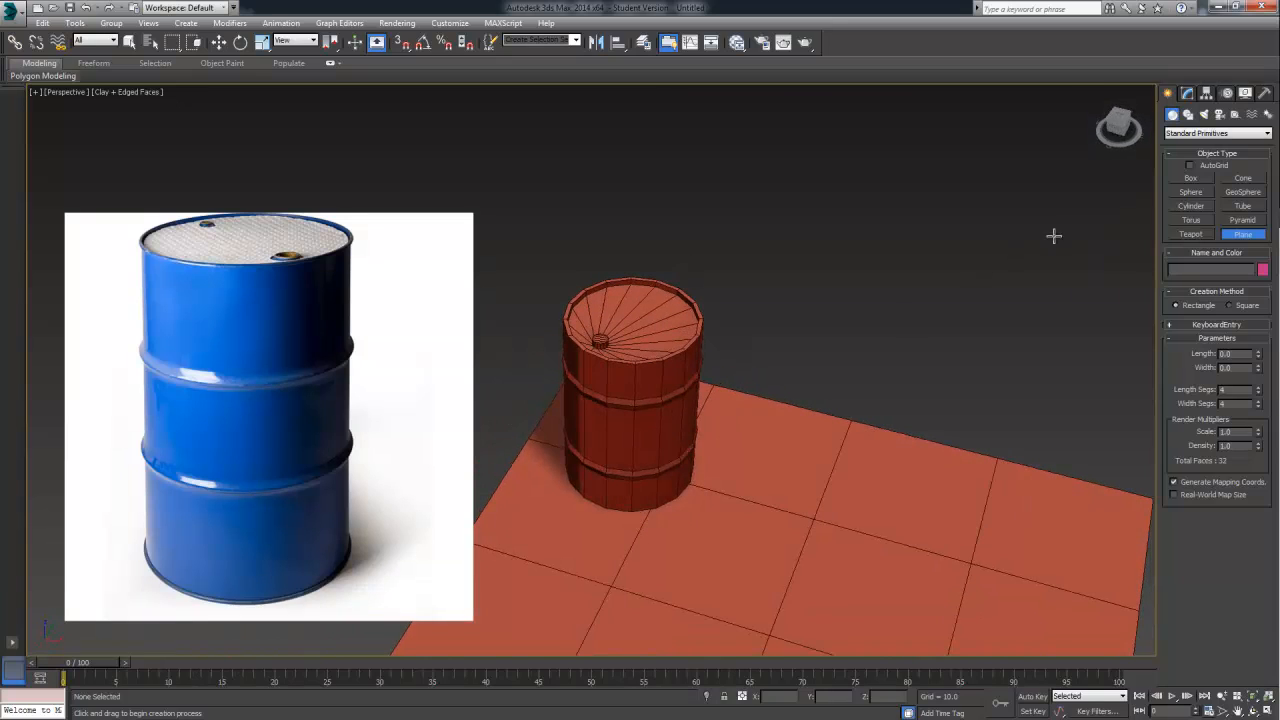
Move the ground plane horizontally so that the drum stands near its centre
left_click(1185, 97)
left_click(1170, 96)
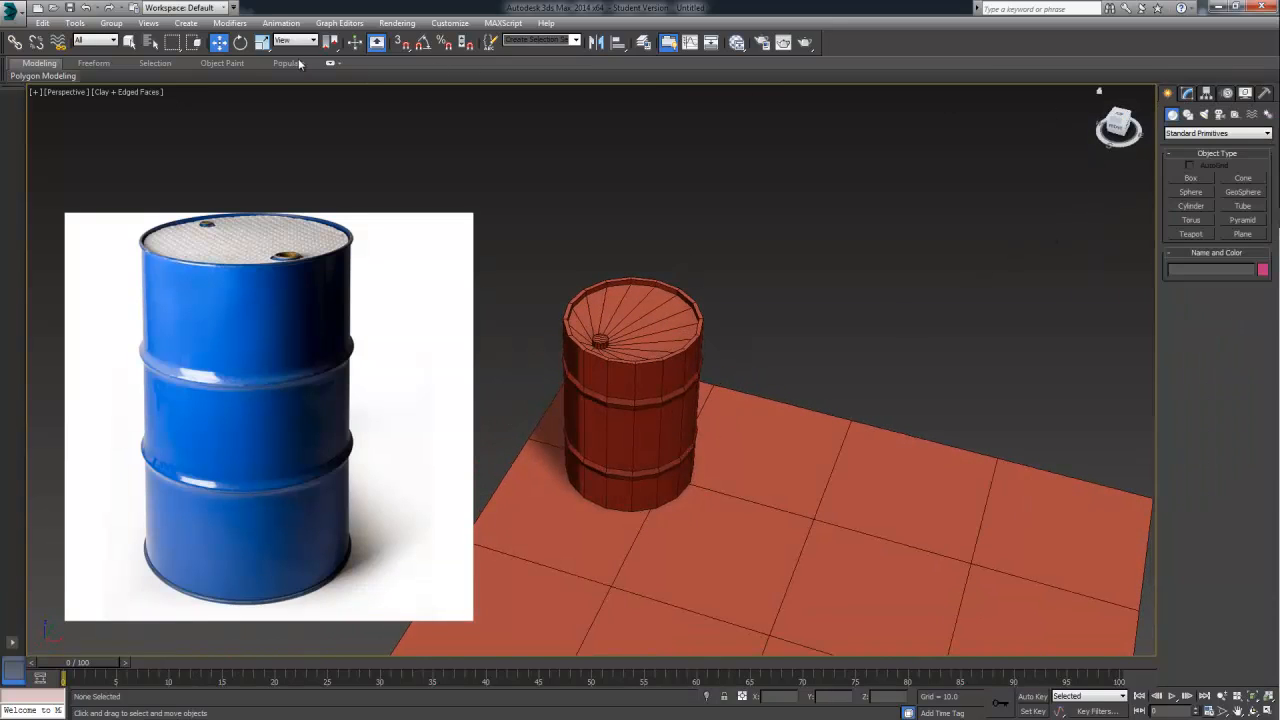
left_click(744, 498)
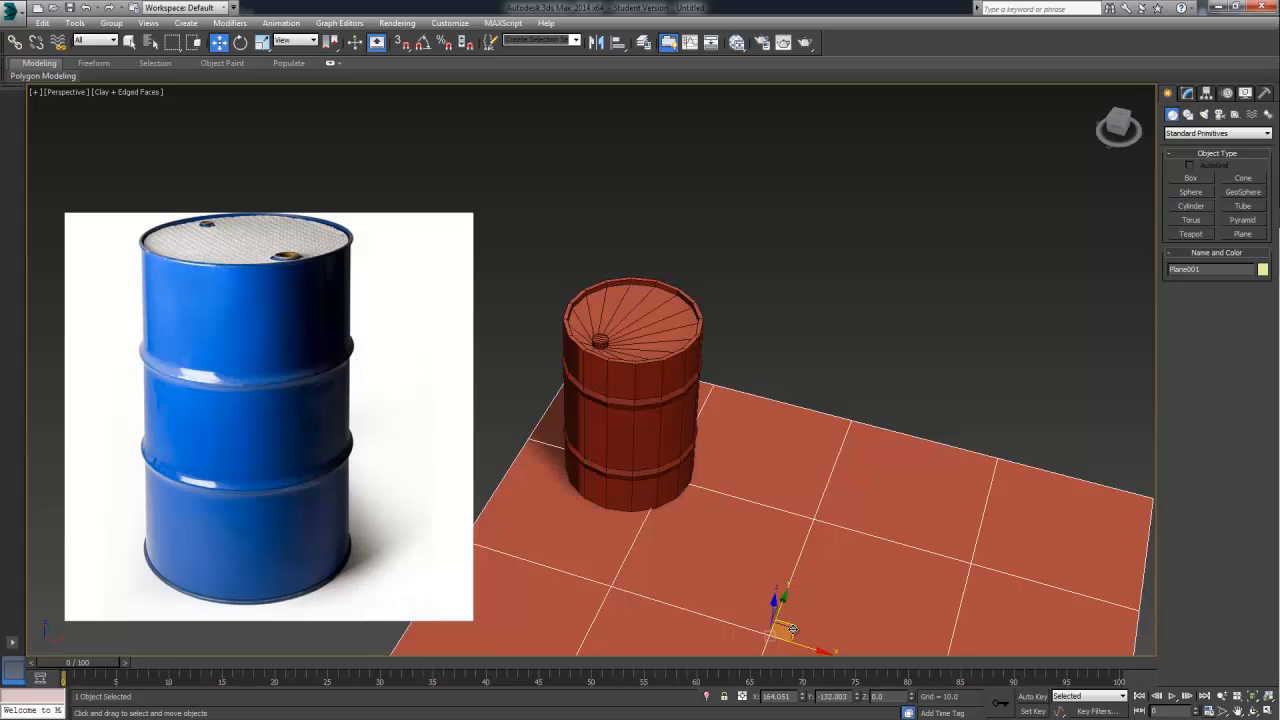
left_click_drag(792, 629, 667, 472)
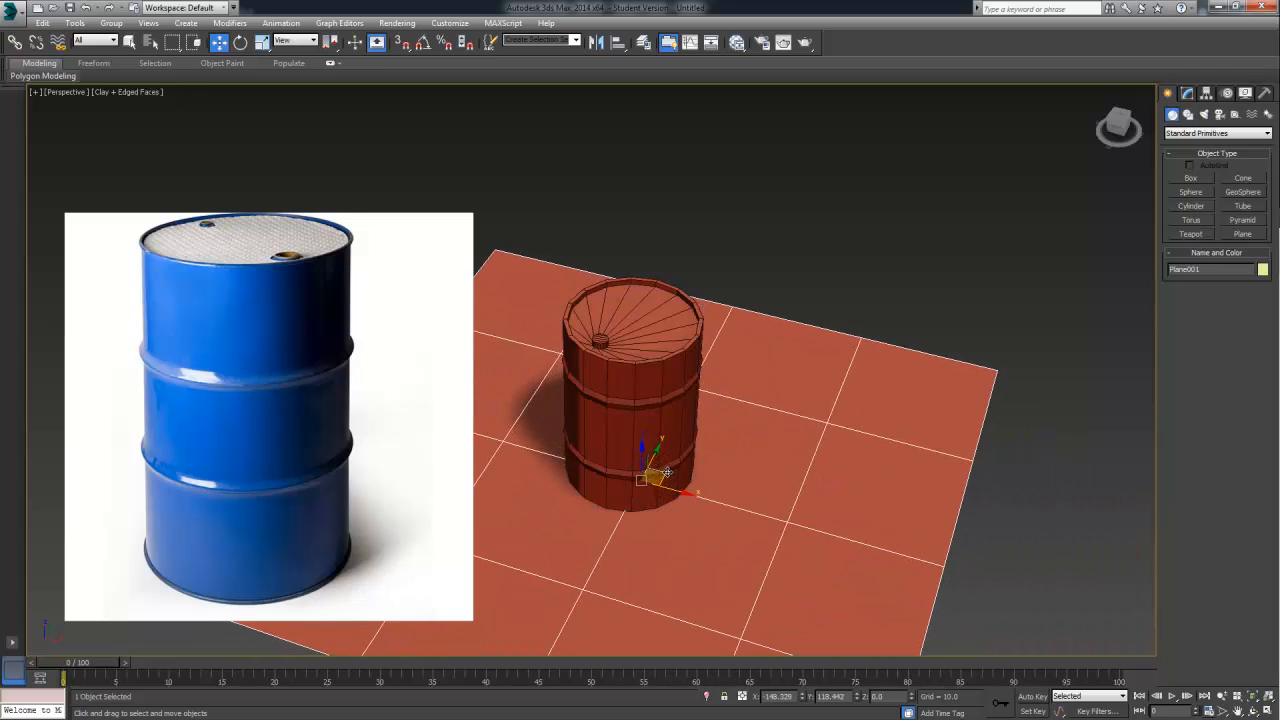